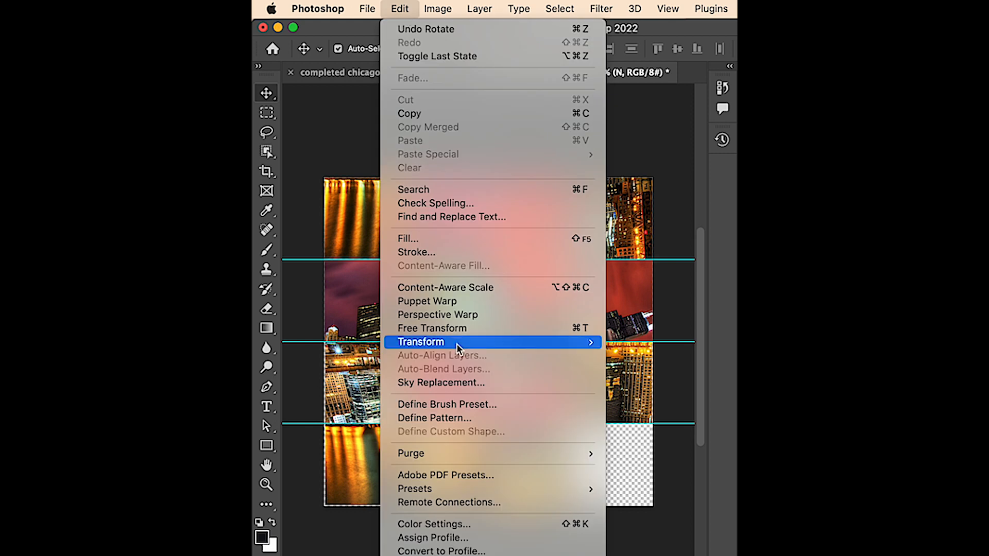
Rotate the scrambled building pieces upright, including layer E in the right column by 180°
{"action": "left_click", "coordinate": [633, 521]}
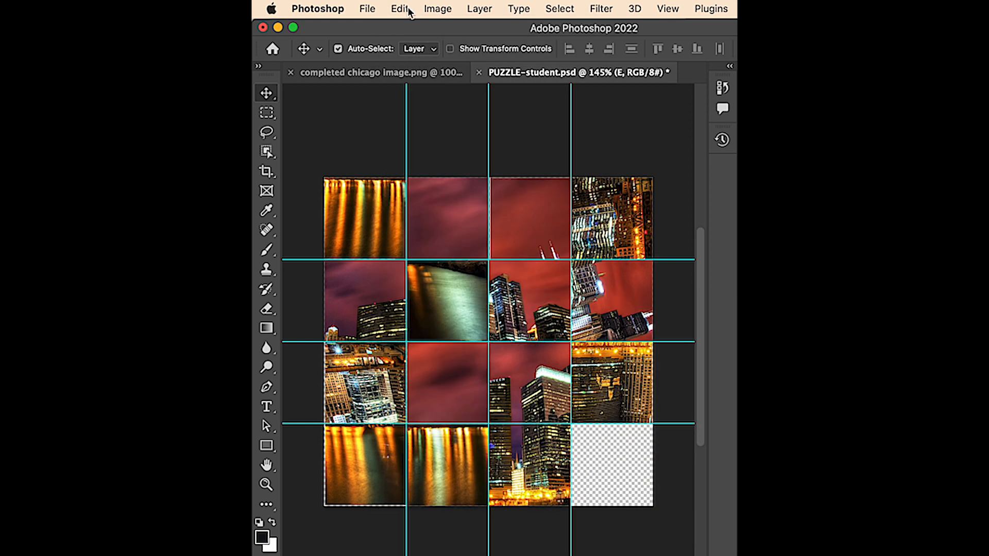
{"action": "left_click", "coordinate": [400, 9]}
{"action": "mouse_move", "coordinate": [566, 341]}
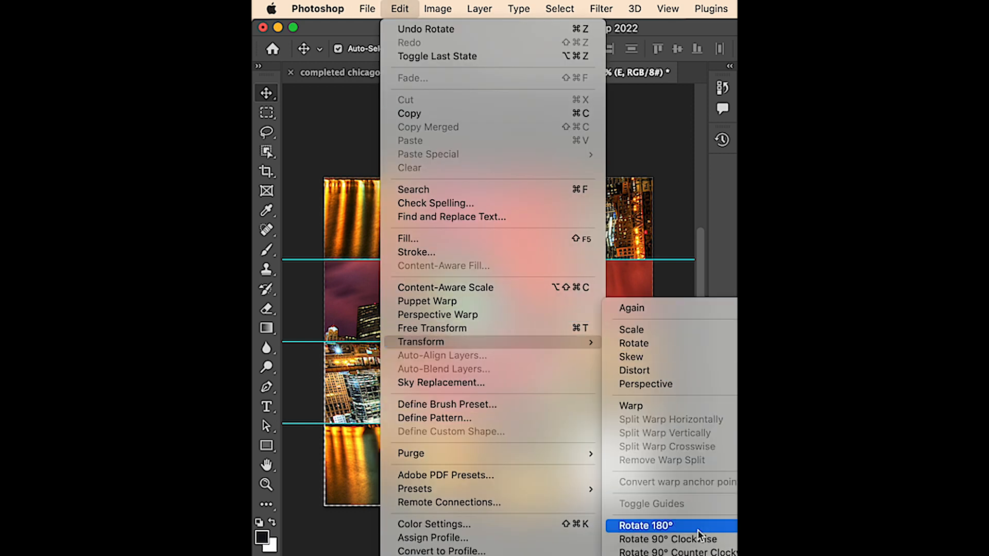
{"action": "left_click", "coordinate": [616, 525]}
Place the green river piece in the bottom-right slot and shift the reflection and building pieces around the middle of the puzzle
{"action": "left_click_drag", "start_coordinate": [464, 391], "coordinate": [499, 375]}
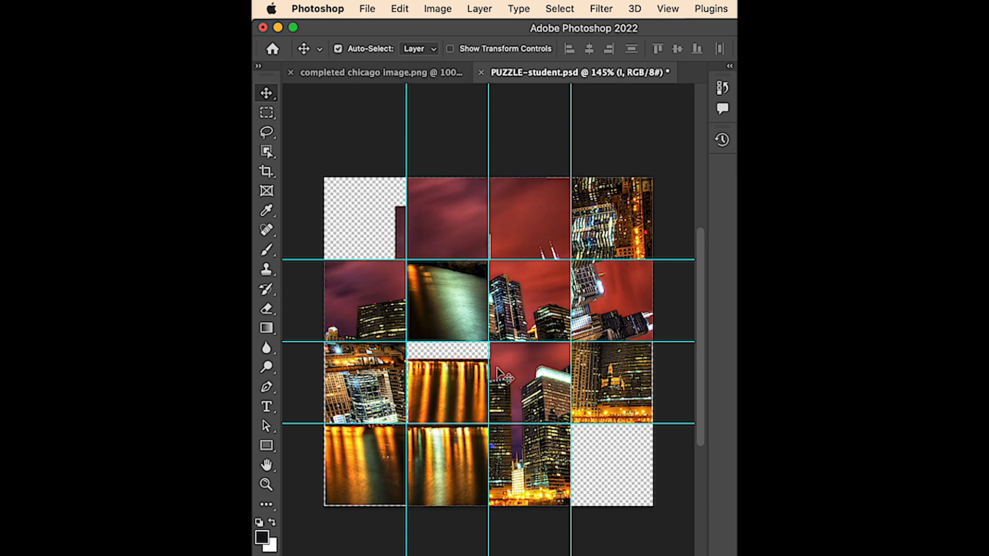
{"action": "left_click_drag", "start_coordinate": [527, 322], "coordinate": [457, 338]}
{"action": "left_click_drag", "start_coordinate": [453, 271], "coordinate": [617, 435]}
{"action": "left_click_drag", "start_coordinate": [632, 390], "coordinate": [525, 349]}
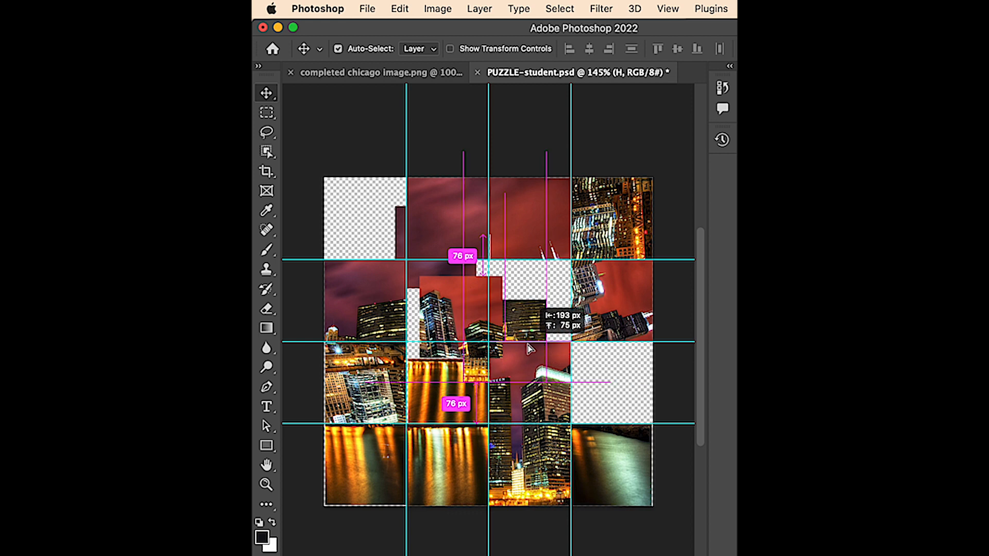
Move the tower pieces out of the bottom row and place the golden reflection pieces in its second and third slots
{"action": "left_click_drag", "start_coordinate": [550, 397], "coordinate": [600, 302]}
{"action": "left_click_drag", "start_coordinate": [530, 466], "coordinate": [572, 397]}
{"action": "left_click_drag", "start_coordinate": [457, 390], "coordinate": [545, 459]}
{"action": "left_click_drag", "start_coordinate": [461, 455], "coordinate": [475, 445]}
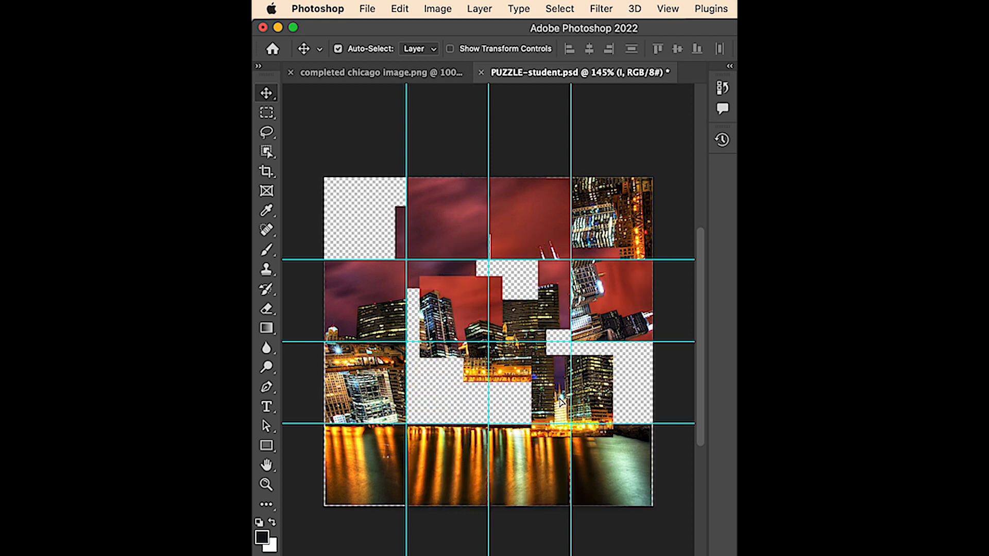
Move the lit waterfront tower piece to row three, column two, and rotate layer F at the right edge 90° counterclockwise
{"action": "left_click_drag", "start_coordinate": [561, 402], "coordinate": [438, 379]}
{"action": "left_click", "coordinate": [400, 8]}
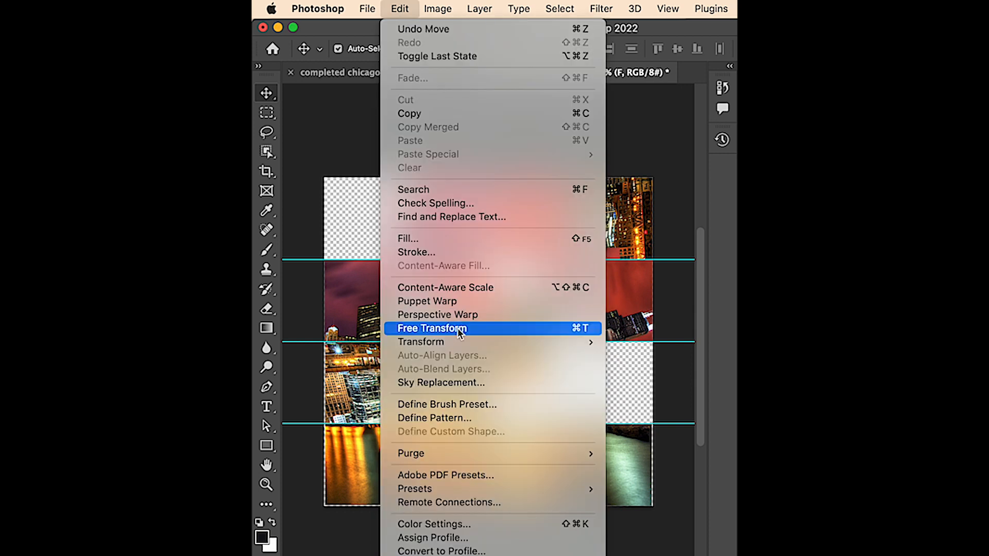
{"action": "mouse_move", "coordinate": [459, 342]}
{"action": "left_click", "coordinate": [716, 550]}
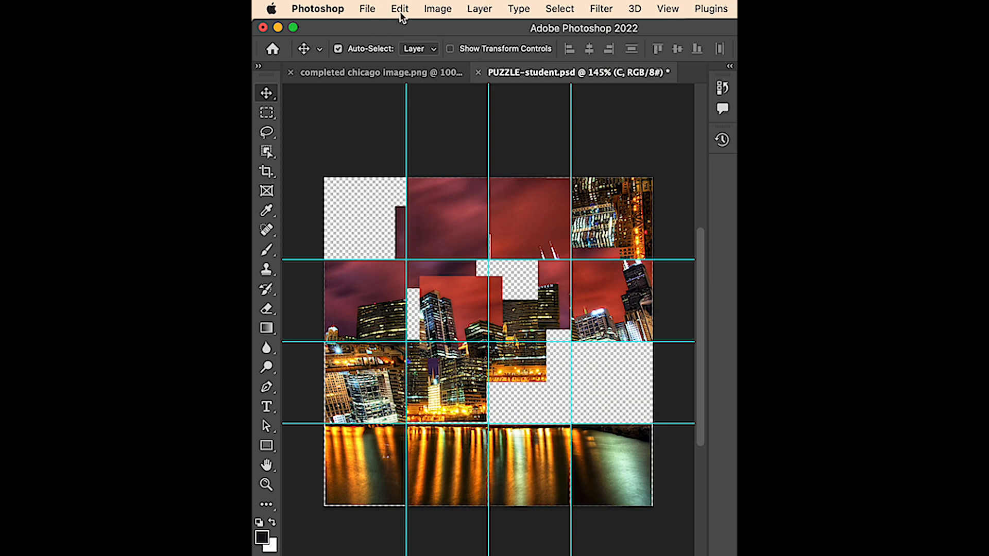
Try rotating layer C in the top-right corner 180°, and undo the recent changes
{"action": "left_click", "coordinate": [399, 8]}
{"action": "mouse_move", "coordinate": [495, 346]}
{"action": "left_click", "coordinate": [665, 524]}
{"action": "left_click_drag", "start_coordinate": [668, 154], "coordinate": [621, 340]}
{"action": "key", "text": "super+z"}
{"action": "key", "text": "super+z"}
{"action": "key", "text": "super+z"}
{"action": "key", "text": "super+z"}
{"action": "key", "text": "super+z"}
Reposition the loose skyline pieces around the centre and shift layer C within the top-right area
{"action": "left_click_drag", "start_coordinate": [623, 289], "coordinate": [590, 395]}
{"action": "key", "text": "super+z"}
{"action": "mouse_move", "coordinate": [484, 353]}
{"action": "left_mouse_down"}
{"action": "mouse_move", "coordinate": [520, 314]}
{"action": "mouse_move", "coordinate": [470, 353]}
{"action": "left_mouse_up"}
{"action": "left_click_drag", "start_coordinate": [586, 273], "coordinate": [612, 222]}
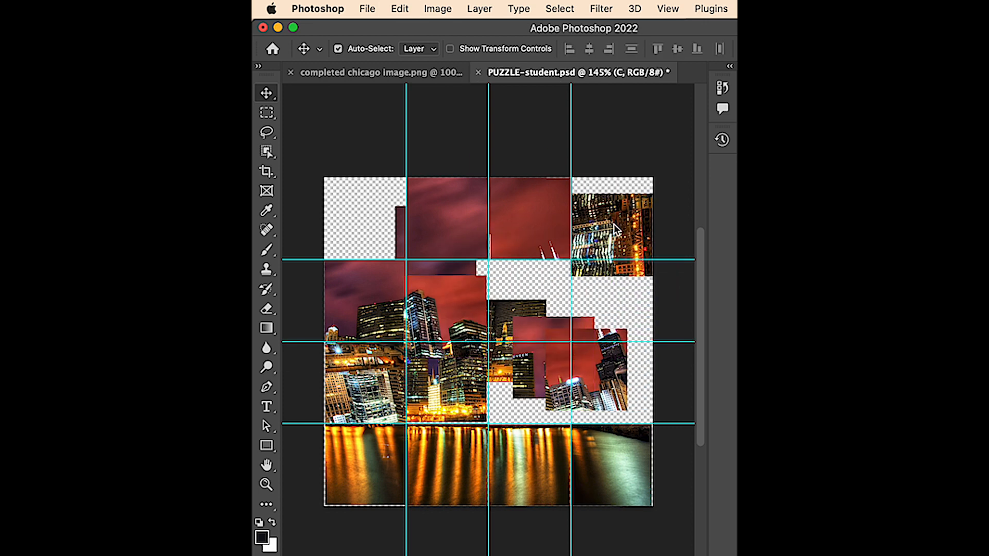
Rotate layer C 90° clockwise and move it to row three, with layer F in the right slot of row two
{"action": "left_click", "coordinate": [403, 9]}
{"action": "mouse_move", "coordinate": [577, 342]}
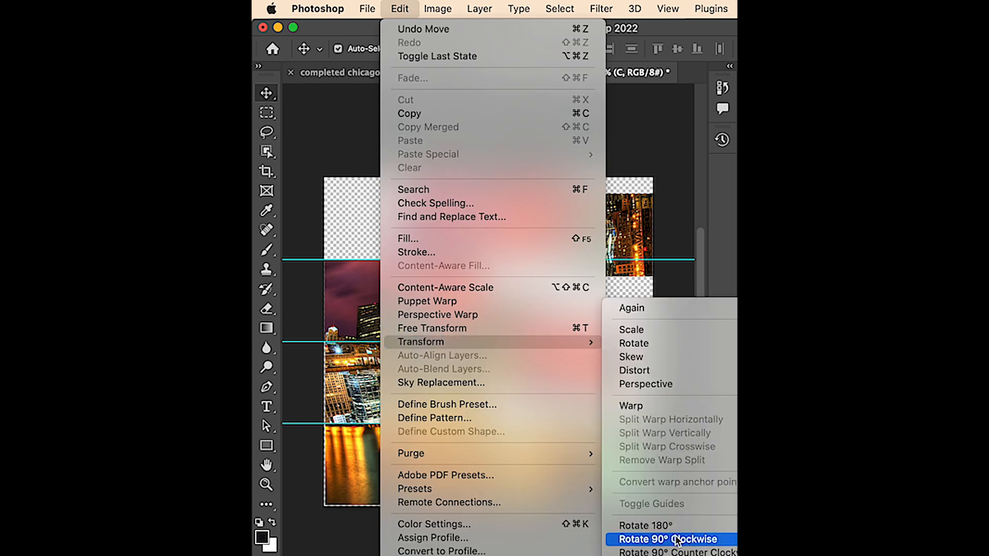
{"action": "left_click", "coordinate": [650, 523]}
{"action": "left_click_drag", "start_coordinate": [613, 359], "coordinate": [639, 289]}
{"action": "left_click_drag", "start_coordinate": [616, 232], "coordinate": [520, 354]}
Arrange the red and purple sky pieces across the top row of the puzzle
{"action": "left_click_drag", "start_coordinate": [545, 244], "coordinate": [614, 244]}
{"action": "left_click_drag", "start_coordinate": [520, 218], "coordinate": [543, 244]}
{"action": "left_click_drag", "start_coordinate": [427, 215], "coordinate": [346, 213]}
{"action": "left_click_drag", "start_coordinate": [440, 239], "coordinate": [456, 211]}
{"action": "left_click_drag", "start_coordinate": [539, 202], "coordinate": [544, 200]}
{"action": "left_click_drag", "start_coordinate": [458, 195], "coordinate": [451, 195]}
Rearrange the tower and skyline pieces within the two middle rows of the puzzle
{"action": "left_click_drag", "start_coordinate": [459, 321], "coordinate": [449, 287]}
{"action": "left_click_drag", "start_coordinate": [544, 356], "coordinate": [546, 312]}
{"action": "left_click_drag", "start_coordinate": [541, 328], "coordinate": [604, 360]}
{"action": "left_click_drag", "start_coordinate": [634, 396], "coordinate": [485, 302]}
Move layer L from the left end of row three to the right end and rotate it upright
{"action": "left_click_drag", "start_coordinate": [382, 377], "coordinate": [629, 378]}
{"action": "left_click", "coordinate": [400, 9]}
{"action": "mouse_move", "coordinate": [419, 342]}
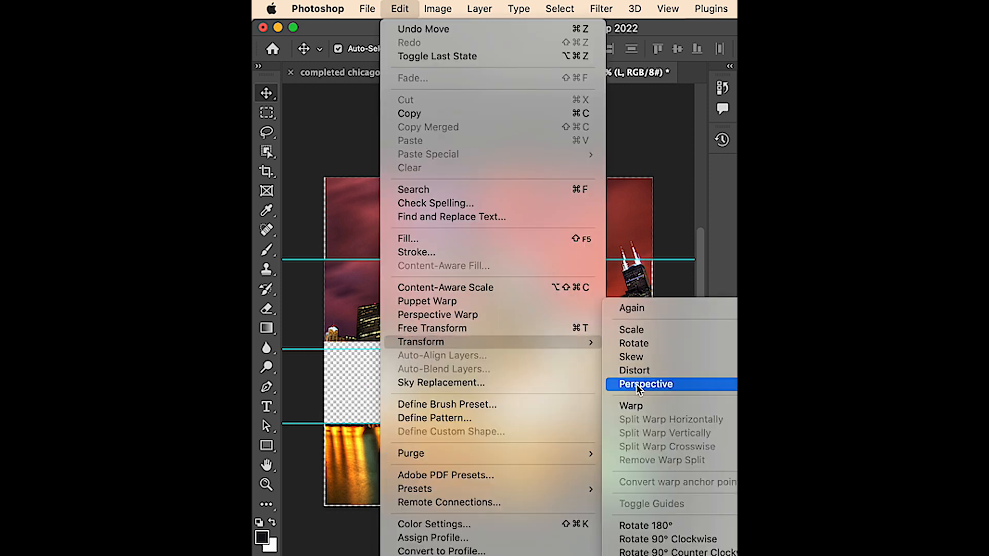
{"action": "left_click", "coordinate": [688, 450]}
Place the remaining building pieces in the open slots of rows two and three and nudge them into alignment
{"action": "left_click_drag", "start_coordinate": [528, 360], "coordinate": [387, 402]}
{"action": "left_click_drag", "start_coordinate": [503, 324], "coordinate": [569, 413]}
{"action": "left_click_drag", "start_coordinate": [457, 321], "coordinate": [541, 314]}
{"action": "left_click", "coordinate": [545, 380]}
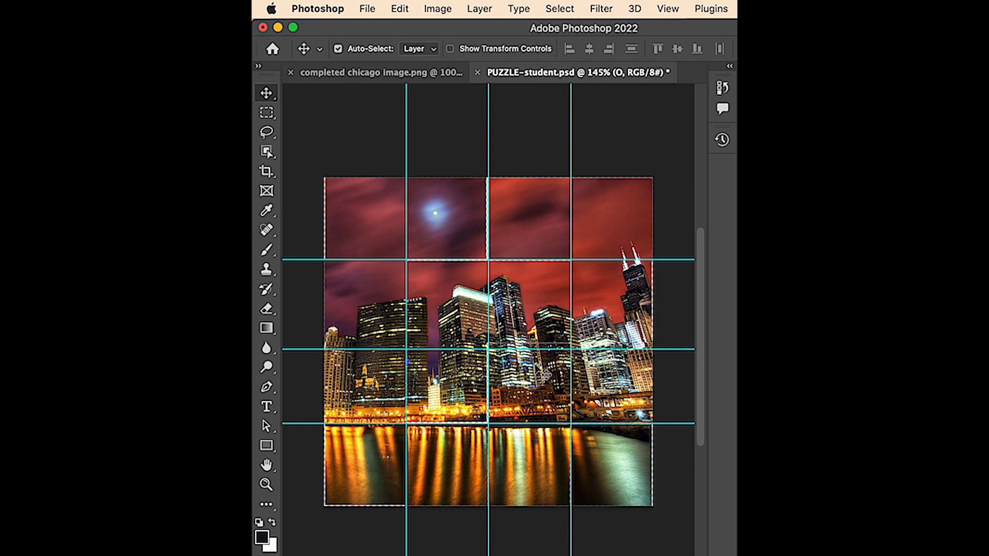
{"action": "left_click_drag", "start_coordinate": [642, 333], "coordinate": [641, 334]}
{"action": "left_click", "coordinate": [544, 390]}
{"action": "left_click_drag", "start_coordinate": [478, 377], "coordinate": [480, 379]}
Close the gap between the middle sky pieces in the top row and rotate layers J and A 180°
{"action": "left_click_drag", "start_coordinate": [471, 240], "coordinate": [529, 239]}
{"action": "left_click", "coordinate": [400, 8]}
{"action": "mouse_move", "coordinate": [588, 342]}
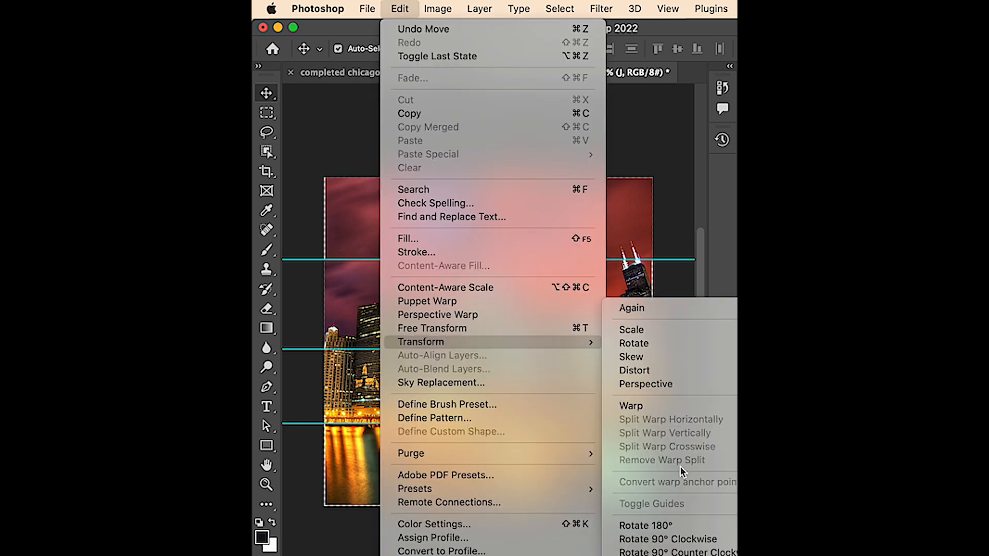
{"action": "left_click", "coordinate": [684, 540]}
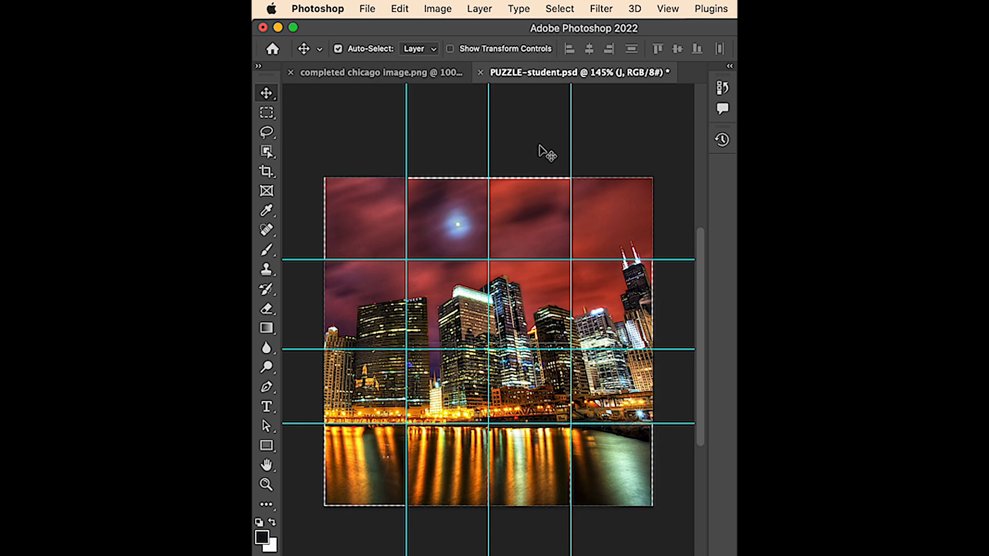
{"action": "left_click", "coordinate": [401, 9]}
{"action": "mouse_move", "coordinate": [575, 346]}
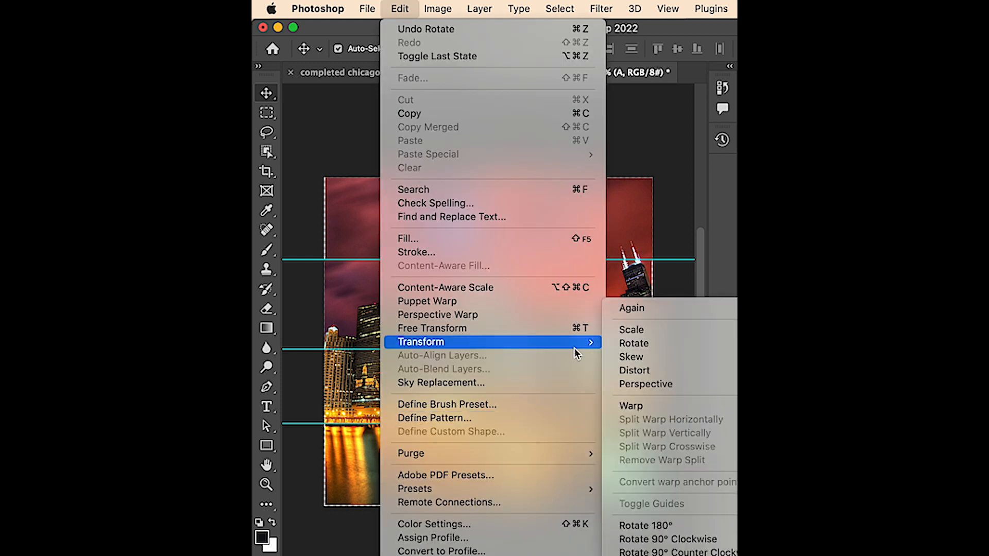
{"action": "left_click", "coordinate": [696, 524]}
Nudge the top-left sky piece and move the guides off the image, to its right and below it
{"action": "left_click_drag", "start_coordinate": [374, 215], "coordinate": [379, 222]}
{"action": "left_click_drag", "start_coordinate": [571, 141], "coordinate": [673, 143]}
{"action": "left_click_drag", "start_coordinate": [489, 145], "coordinate": [673, 154]}
{"action": "left_click_drag", "start_coordinate": [406, 134], "coordinate": [662, 534]}
{"action": "left_click_drag", "start_coordinate": [659, 349], "coordinate": [665, 512]}
Nudge the reflection, tower and sky pieces to close the gaps between them
{"action": "left_click_drag", "start_coordinate": [591, 463], "coordinate": [552, 466]}
{"action": "left_click", "coordinate": [551, 467]}
{"action": "left_click_drag", "start_coordinate": [473, 279], "coordinate": [474, 280]}
{"action": "left_click_drag", "start_coordinate": [390, 342], "coordinate": [391, 343]}
{"action": "left_click_drag", "start_coordinate": [434, 225], "coordinate": [434, 225]}
Rotate the moon sky piece on layer J 180°
{"action": "left_click", "coordinate": [401, 9]}
{"action": "mouse_move", "coordinate": [515, 344]}
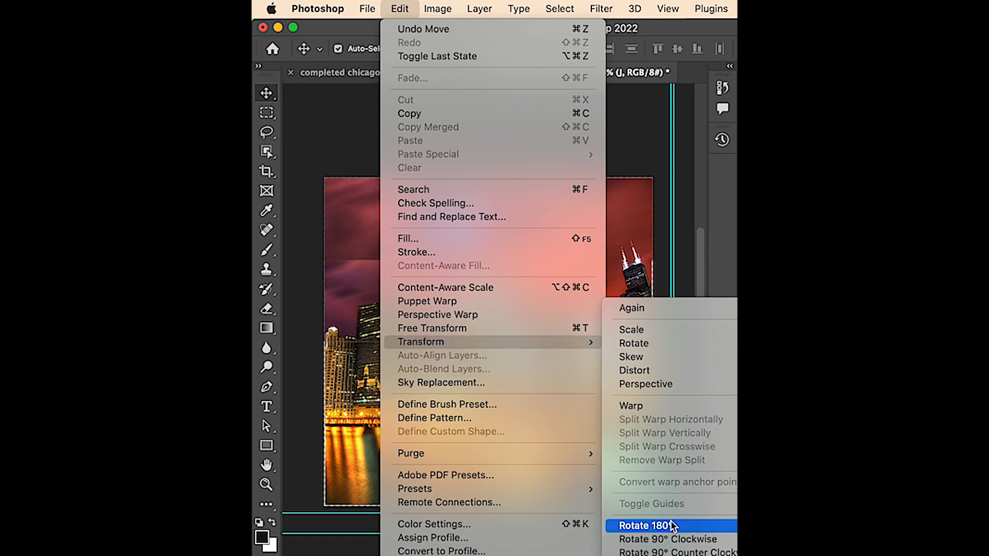
{"action": "left_click", "coordinate": [672, 525]}
Rotate the top-left sky piece on layer G 180° and nudge the moon piece into alignment
{"action": "left_click", "coordinate": [375, 221]}
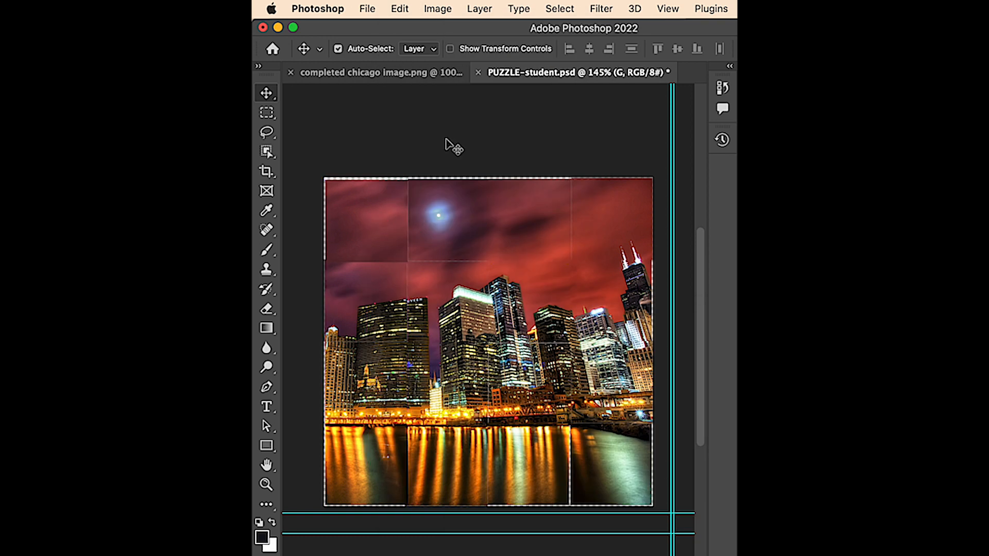
{"action": "left_click", "coordinate": [399, 8]}
{"action": "mouse_move", "coordinate": [407, 342]}
{"action": "left_click", "coordinate": [672, 525]}
{"action": "left_click", "coordinate": [444, 200]}
{"action": "left_click_drag", "start_coordinate": [447, 218], "coordinate": [446, 219]}
{"action": "left_click", "coordinate": [506, 144]}
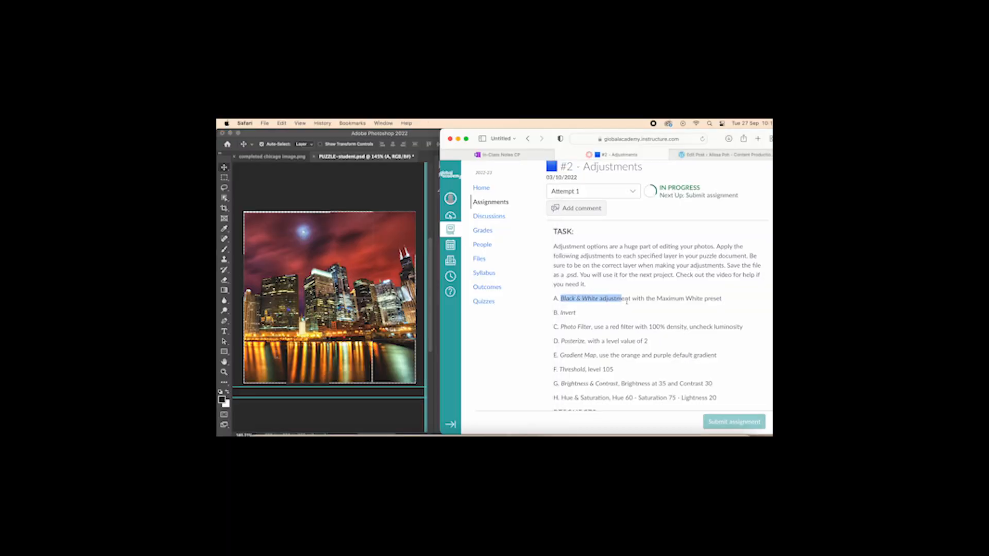
Switch from the assignment page to Photoshop and apply a Black & White adjustment with the Maximum White preset to layer A
{"action": "left_click_drag", "start_coordinate": [627, 301], "coordinate": [555, 297]}
{"action": "left_click", "coordinate": [412, 209]}
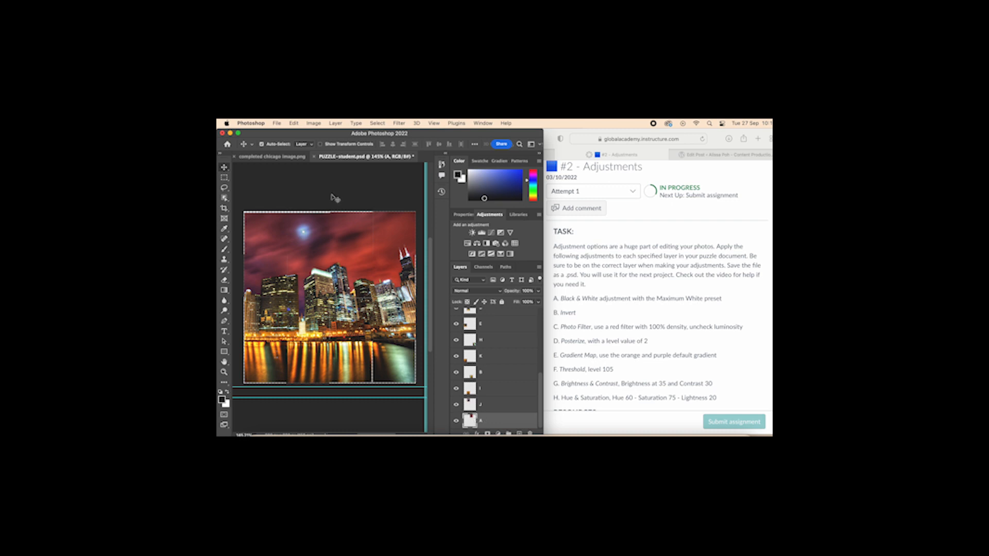
{"action": "left_click", "coordinate": [399, 237]}
{"action": "left_click", "coordinate": [359, 242]}
{"action": "left_click", "coordinate": [309, 123]}
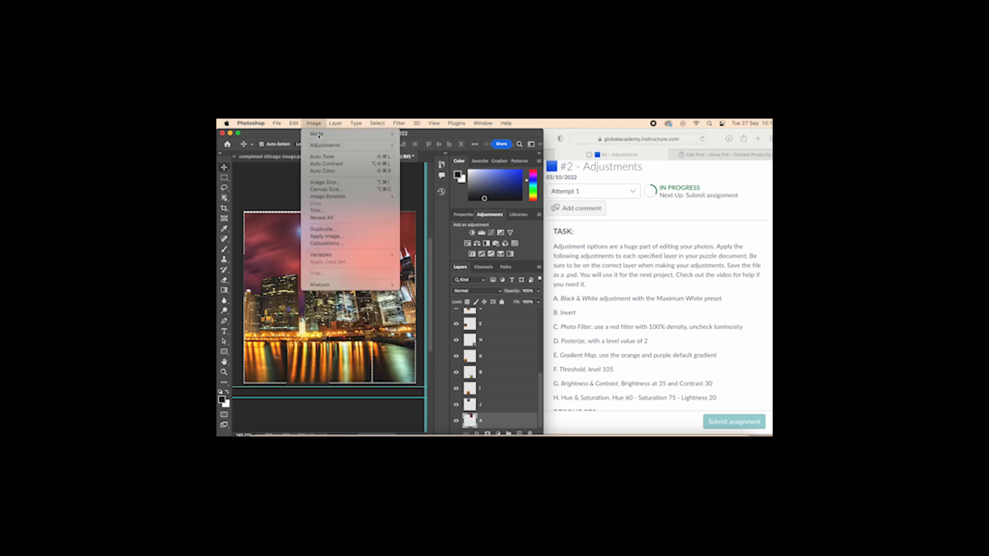
{"action": "mouse_move", "coordinate": [323, 146]}
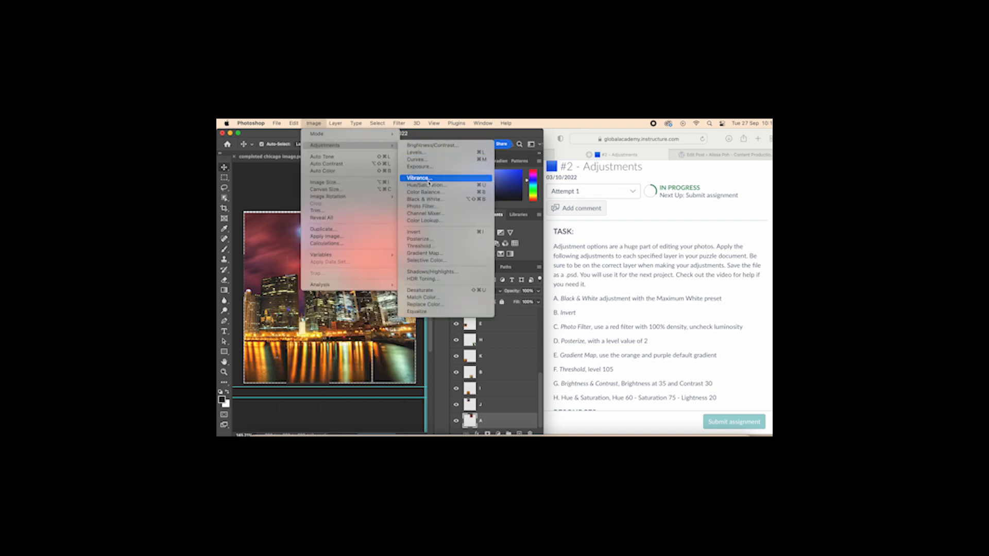
{"action": "left_click", "coordinate": [431, 200]}
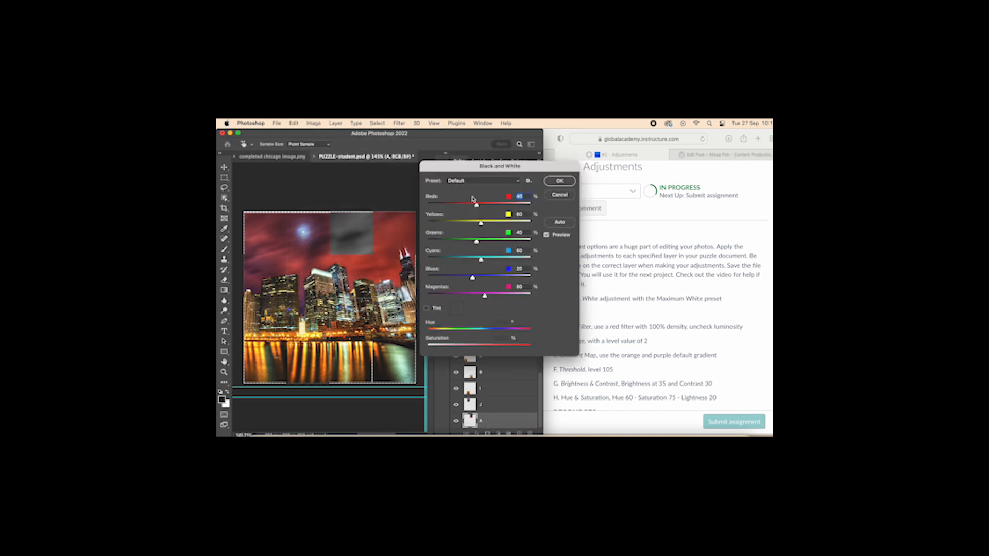
{"action": "left_click", "coordinate": [498, 180]}
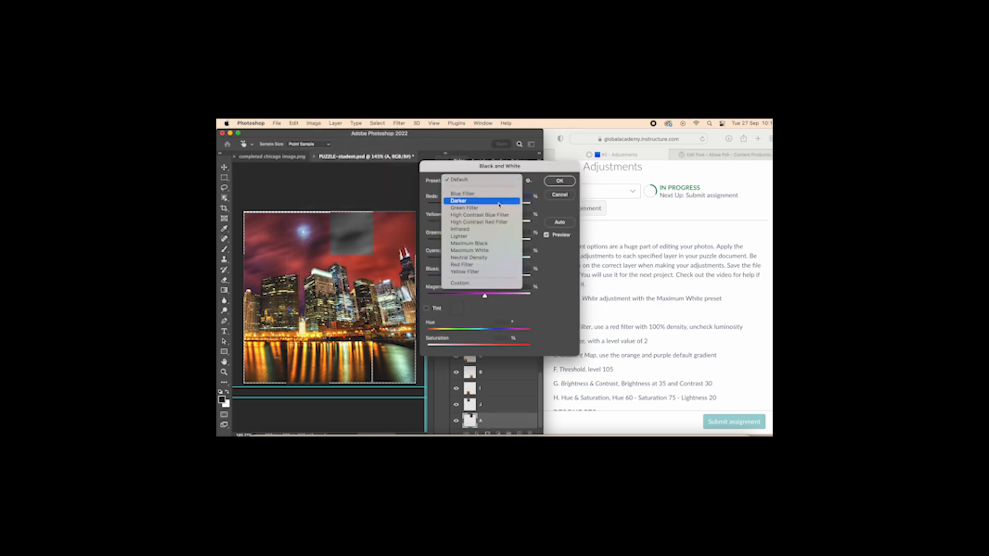
{"action": "left_click", "coordinate": [499, 250]}
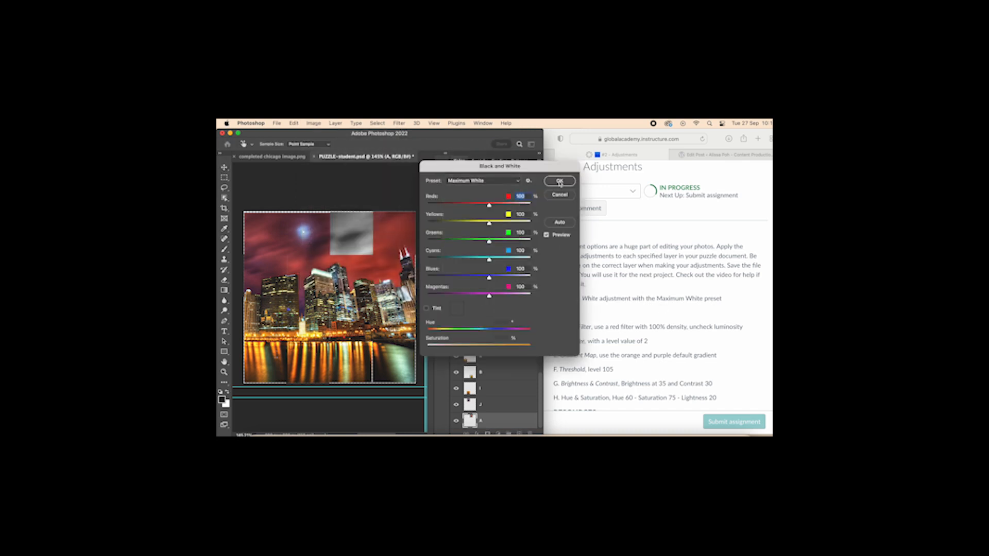
{"action": "left_click", "coordinate": [559, 182]}
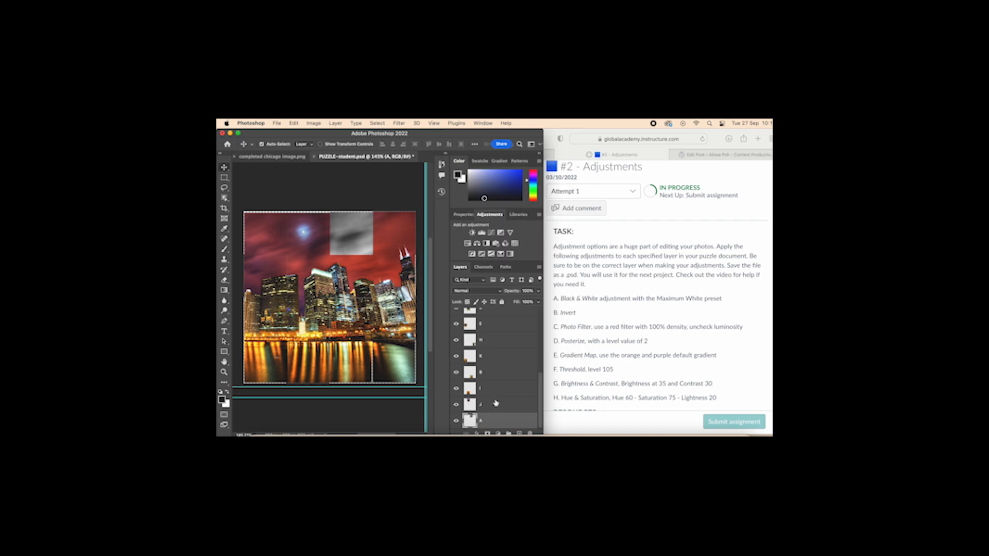
Apply an Invert adjustment to layer B
{"action": "left_click", "coordinate": [486, 375]}
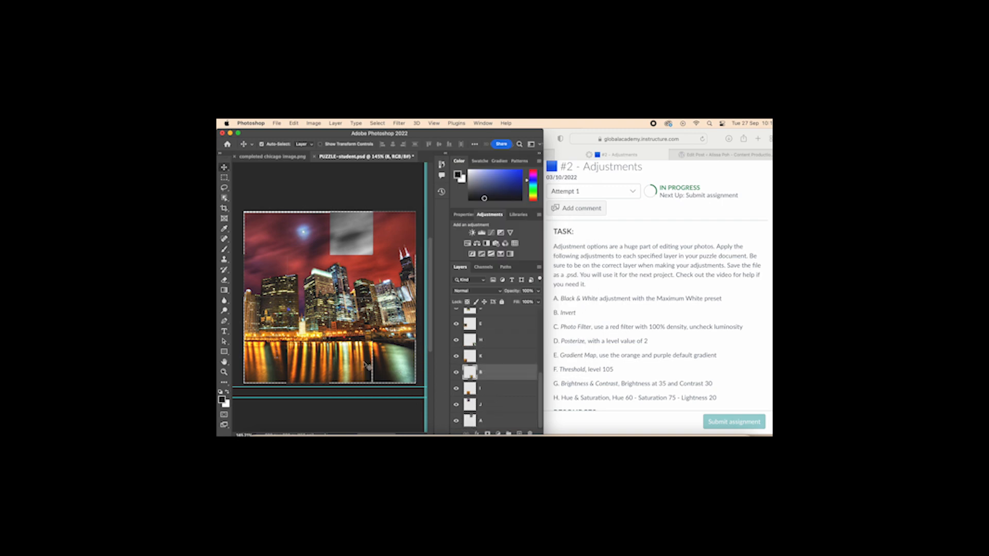
{"action": "left_click", "coordinate": [294, 123]}
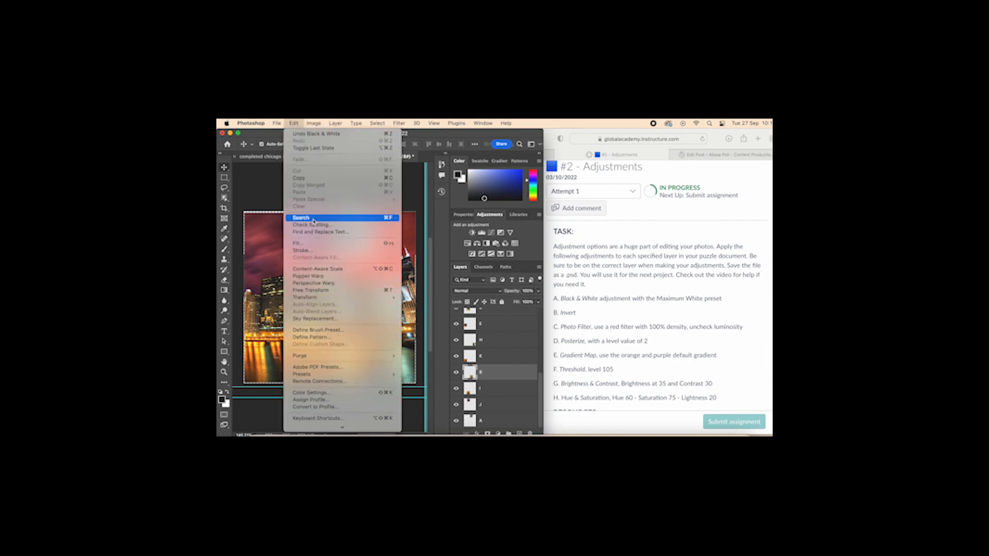
{"action": "mouse_move", "coordinate": [323, 298]}
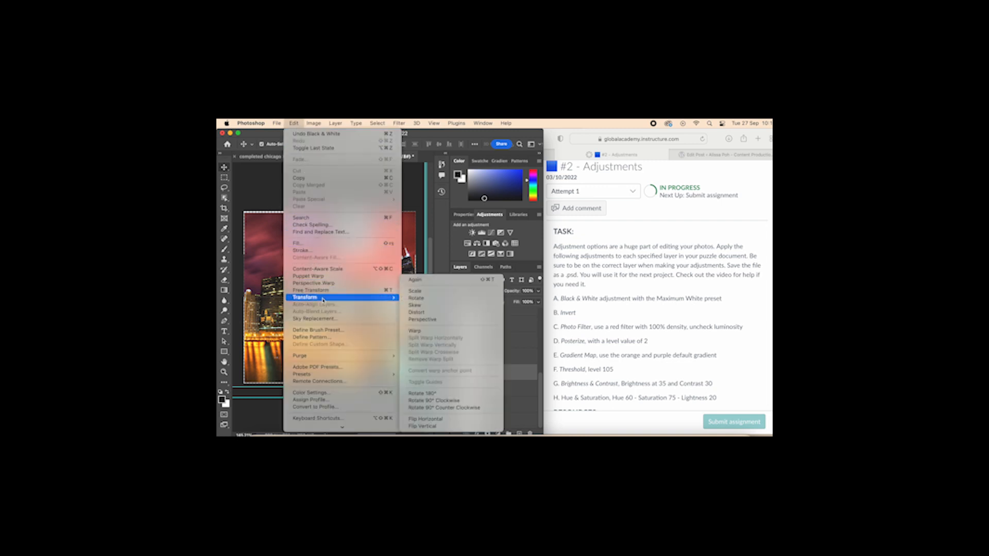
{"action": "mouse_move", "coordinate": [320, 124]}
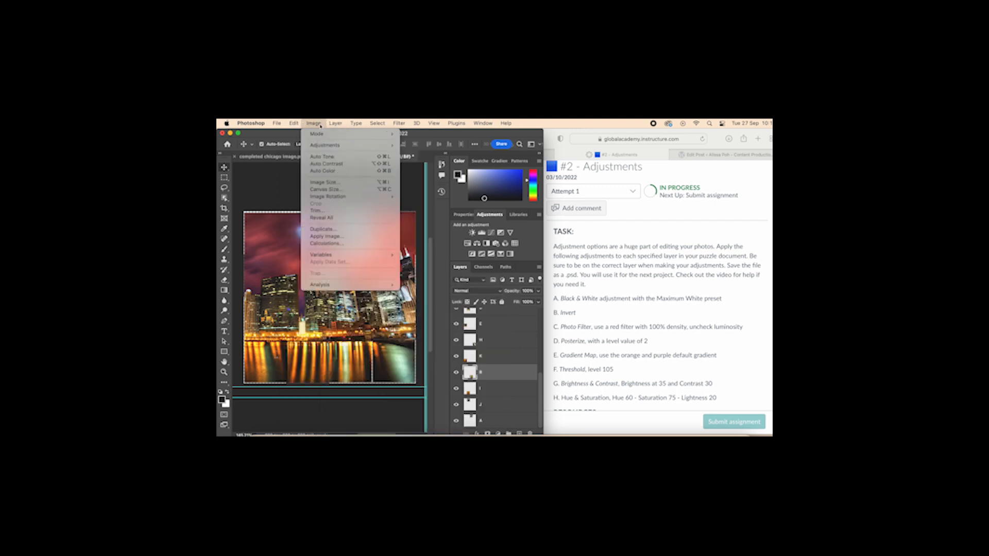
{"action": "mouse_move", "coordinate": [323, 149]}
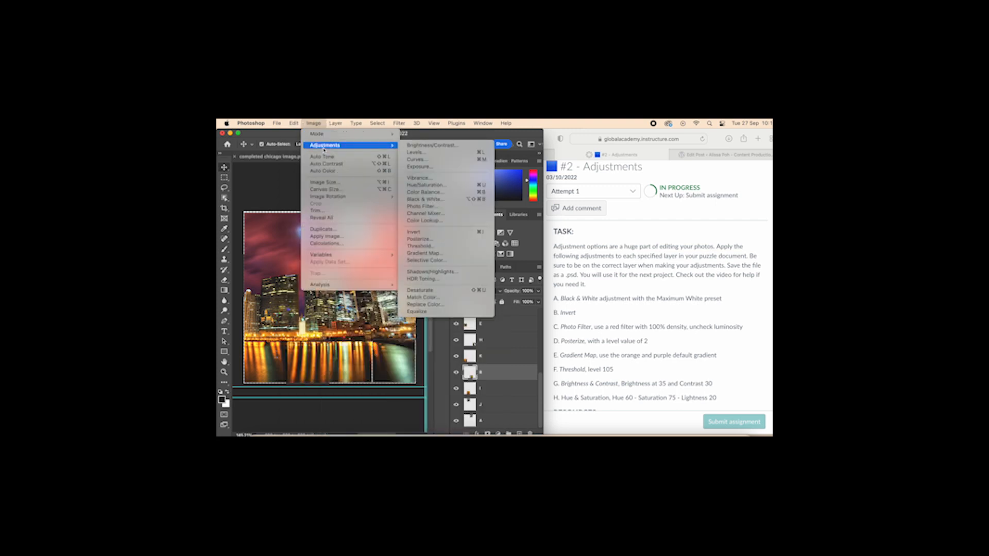
{"action": "left_click", "coordinate": [438, 233]}
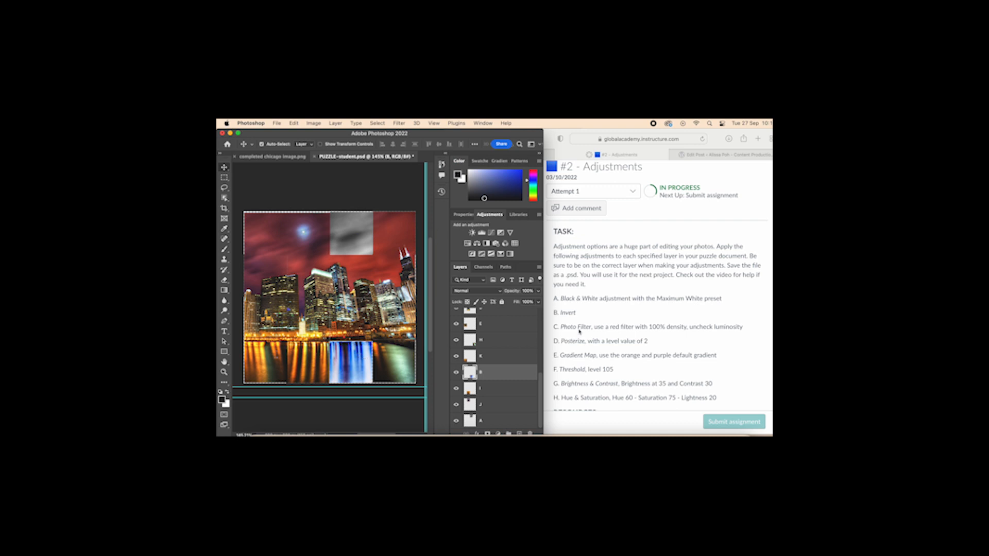
Select layer C for the Photo Filter adjustment
{"action": "scroll", "coordinate": [487, 361], "scroll_direction": "up", "scroll_amount": 2}
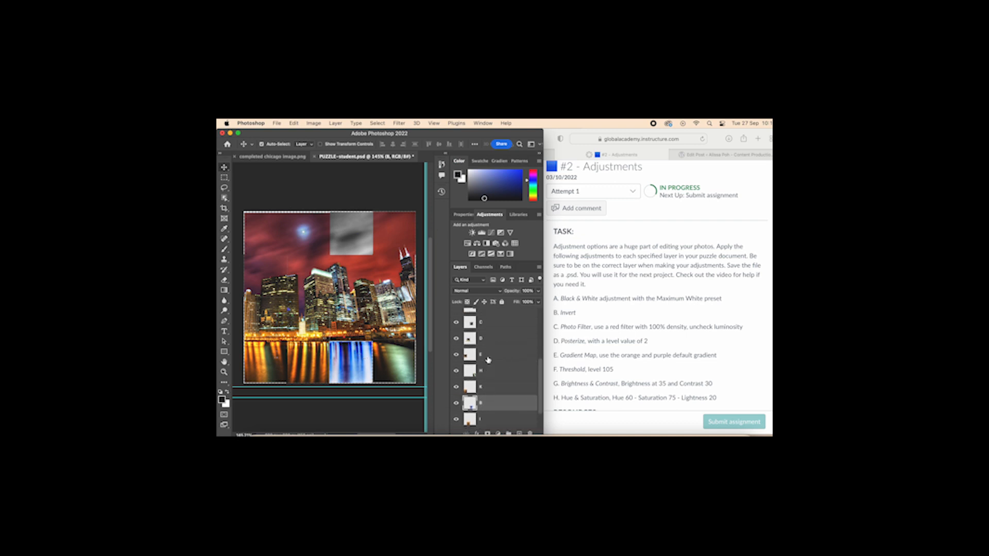
{"action": "left_click", "coordinate": [499, 326]}
{"action": "scroll", "coordinate": [494, 366], "scroll_direction": "up", "scroll_amount": 1}
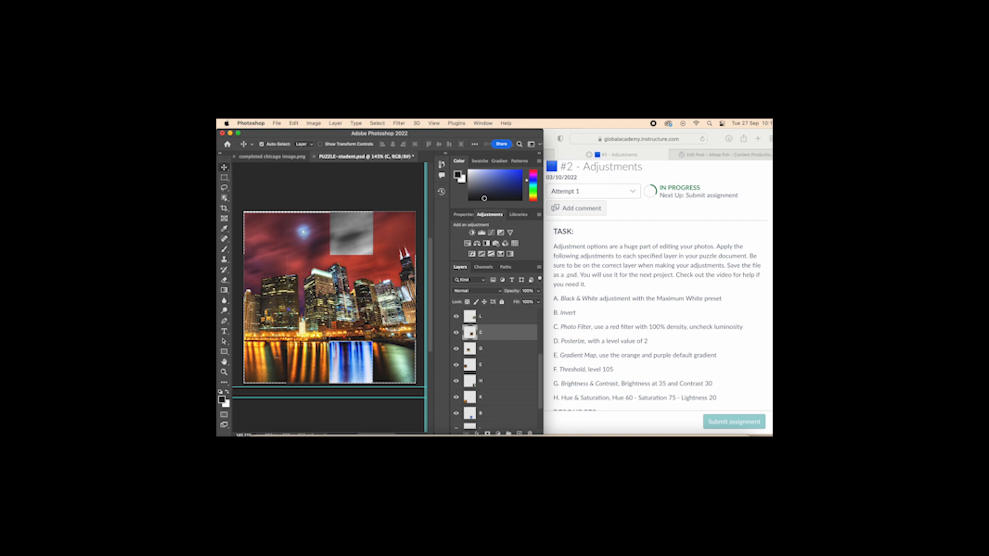
{"action": "left_click", "coordinate": [298, 123]}
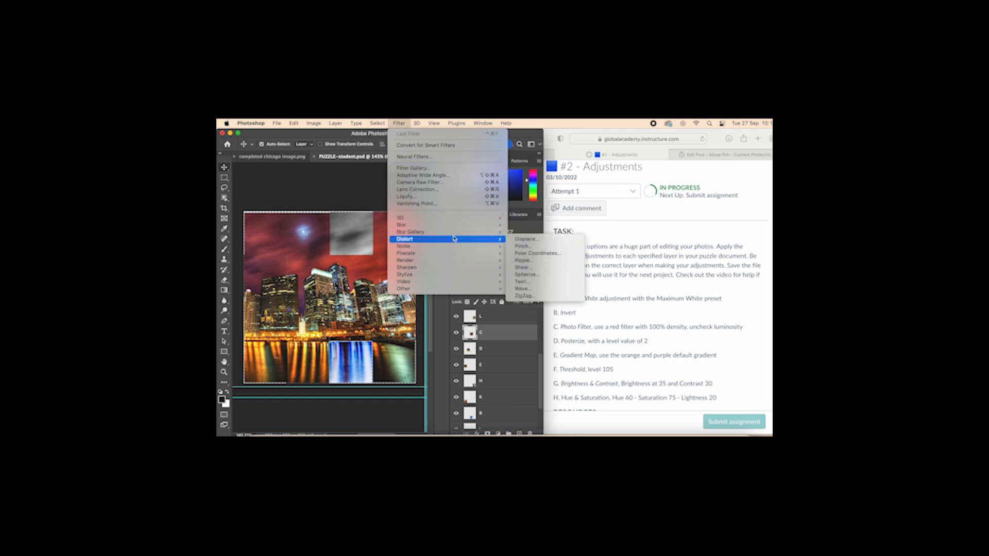
{"action": "mouse_move", "coordinate": [457, 240]}
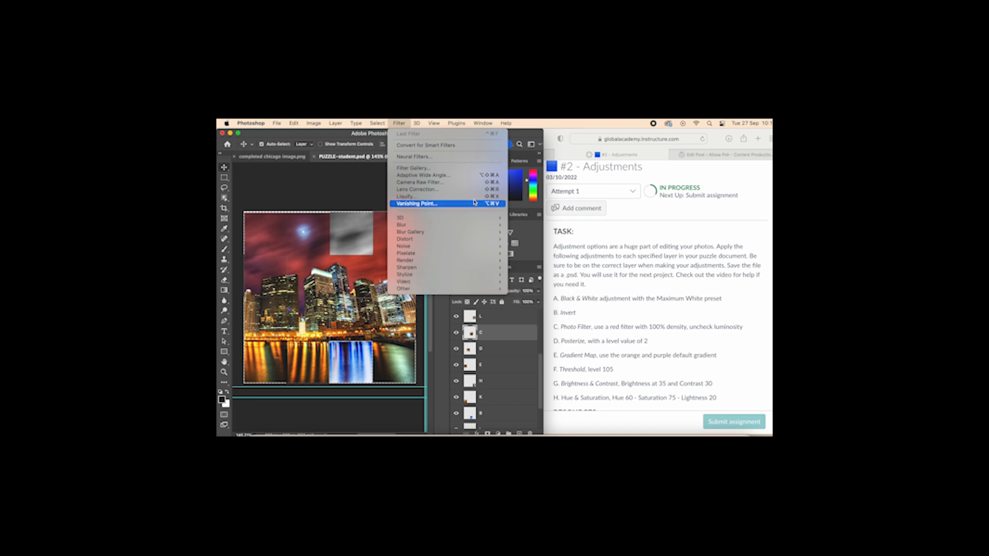
{"action": "left_click", "coordinate": [455, 168]}
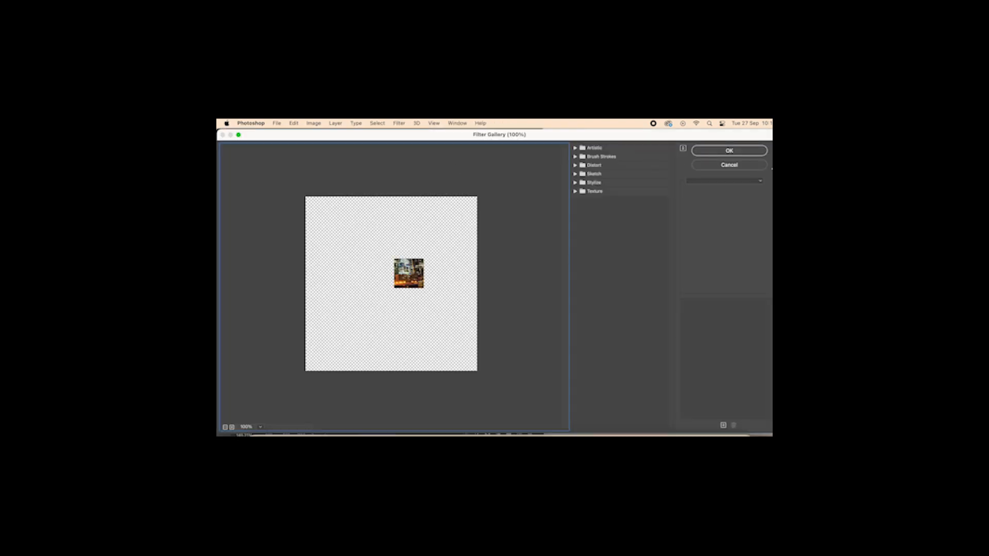
{"action": "left_click_drag", "start_coordinate": [772, 182], "coordinate": [564, 182]}
{"action": "left_click_drag", "start_coordinate": [498, 193], "coordinate": [650, 194]}
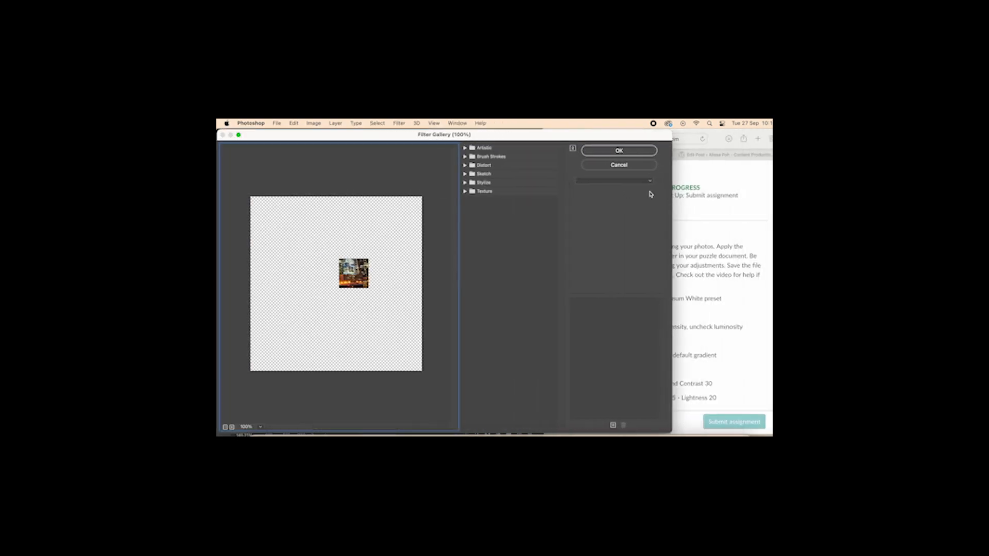
{"action": "left_click", "coordinate": [510, 165]}
{"action": "left_click", "coordinate": [501, 202]}
{"action": "left_click", "coordinate": [502, 387]}
{"action": "scroll", "coordinate": [495, 360], "scroll_direction": "down", "scroll_amount": 1}
{"action": "left_click", "coordinate": [478, 383]}
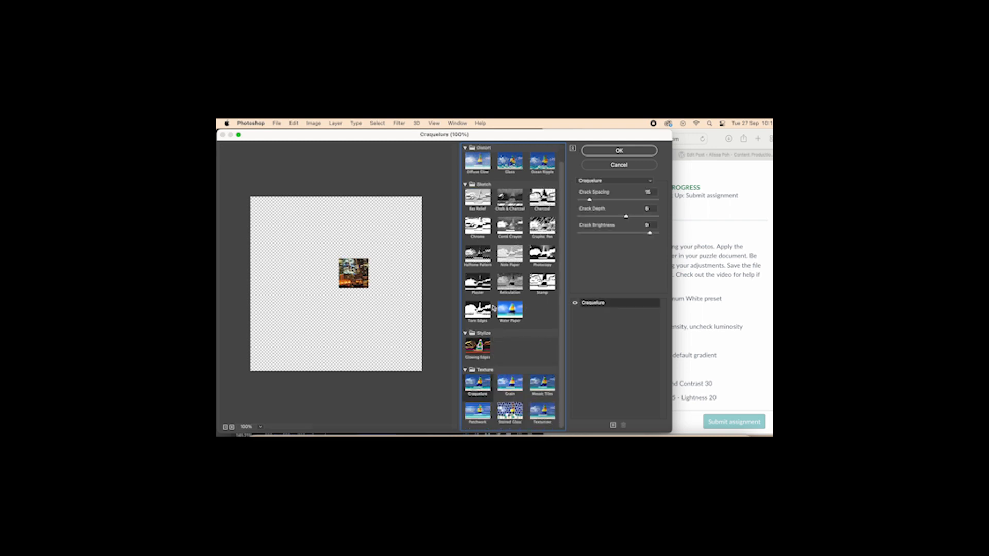
{"action": "left_click", "coordinate": [359, 278]}
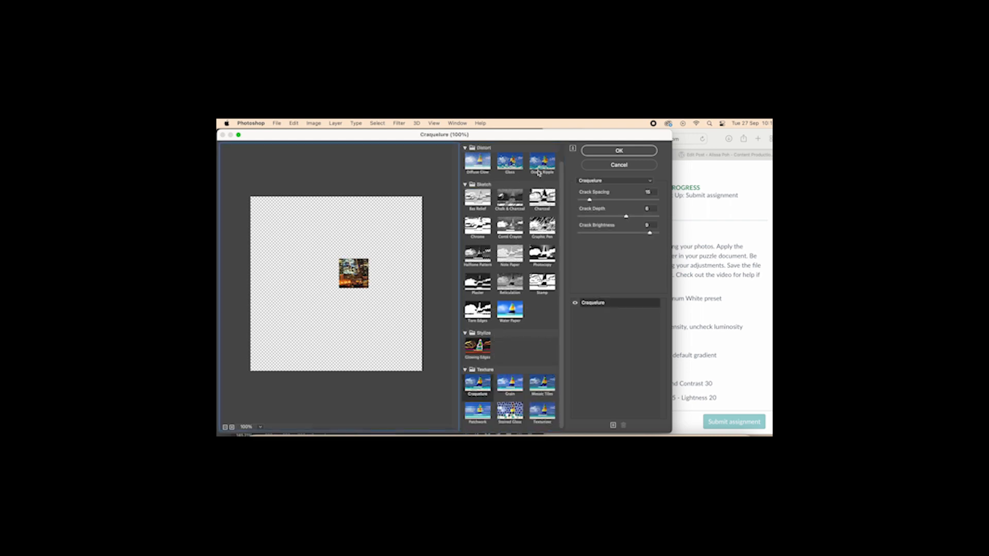
{"action": "left_click", "coordinate": [601, 180]}
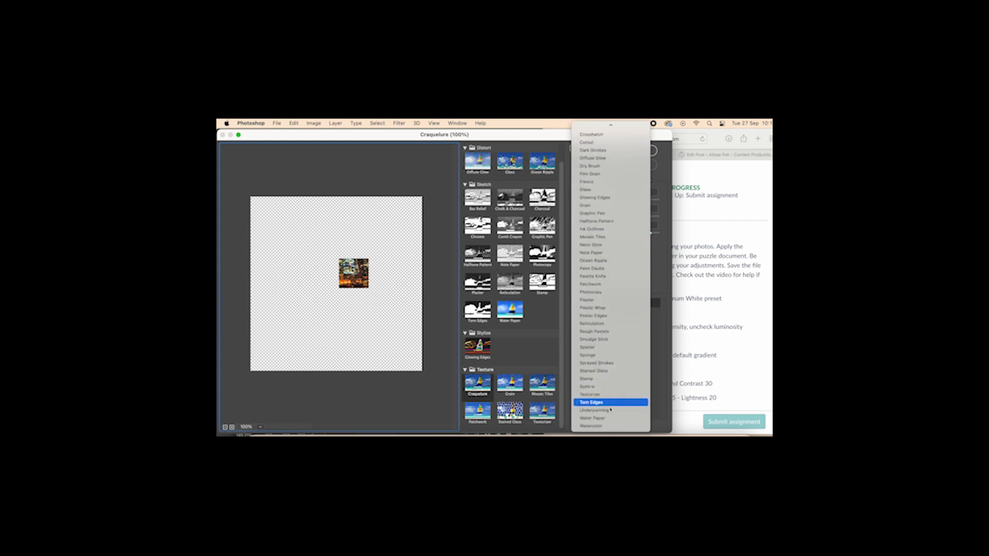
{"action": "left_click", "coordinate": [614, 127]}
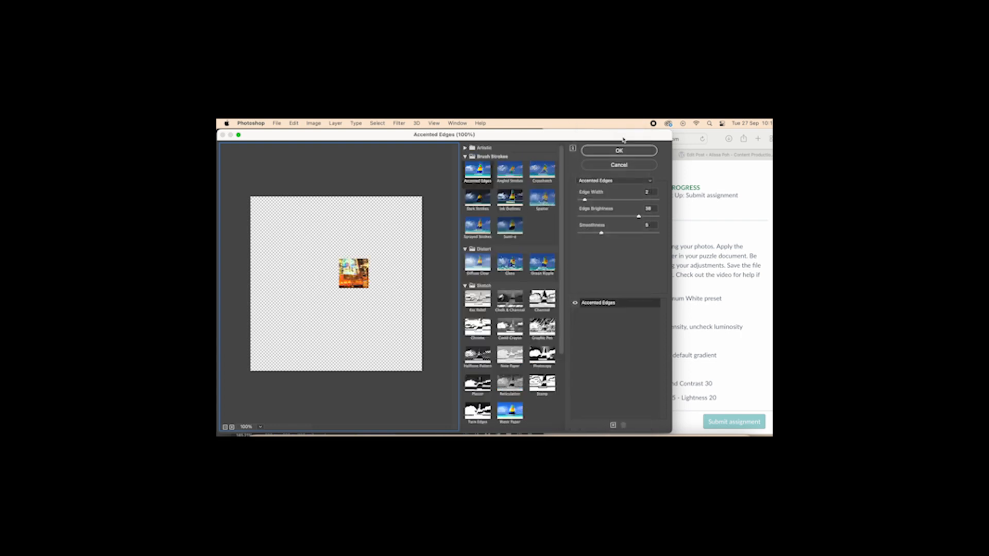
{"action": "left_click", "coordinate": [621, 164]}
Add a Photo Filter adjustment layer above layer C, coloured red (#ff0000) with 100% density
{"action": "scroll", "coordinate": [618, 221], "scroll_direction": "down", "scroll_amount": 3}
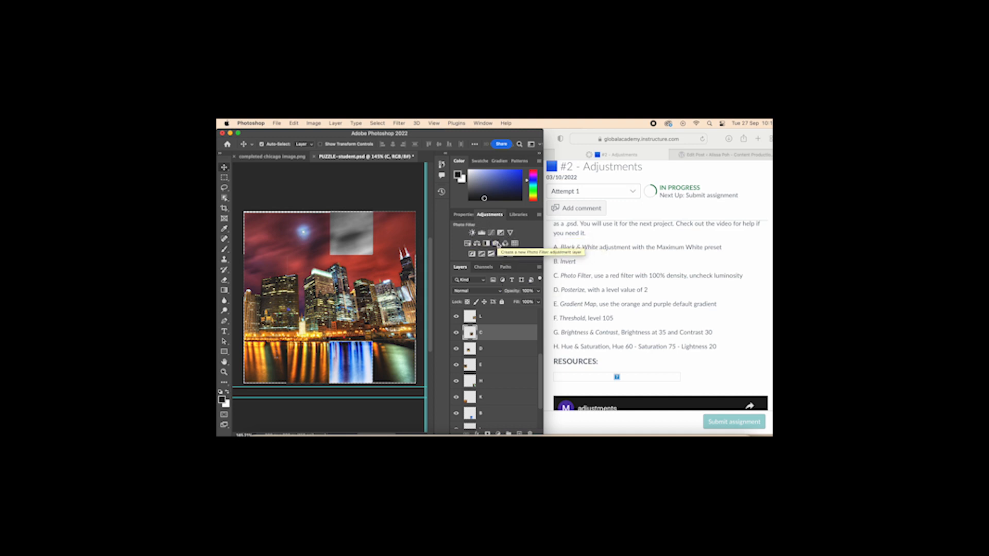
{"action": "left_click", "coordinate": [496, 244]}
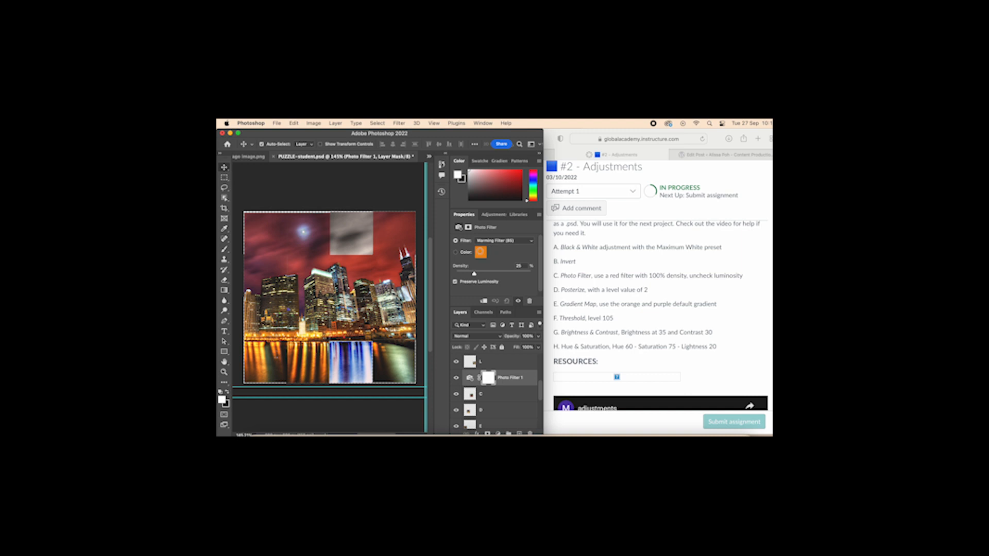
{"action": "left_click", "coordinate": [481, 254]}
{"action": "left_click", "coordinate": [508, 231]}
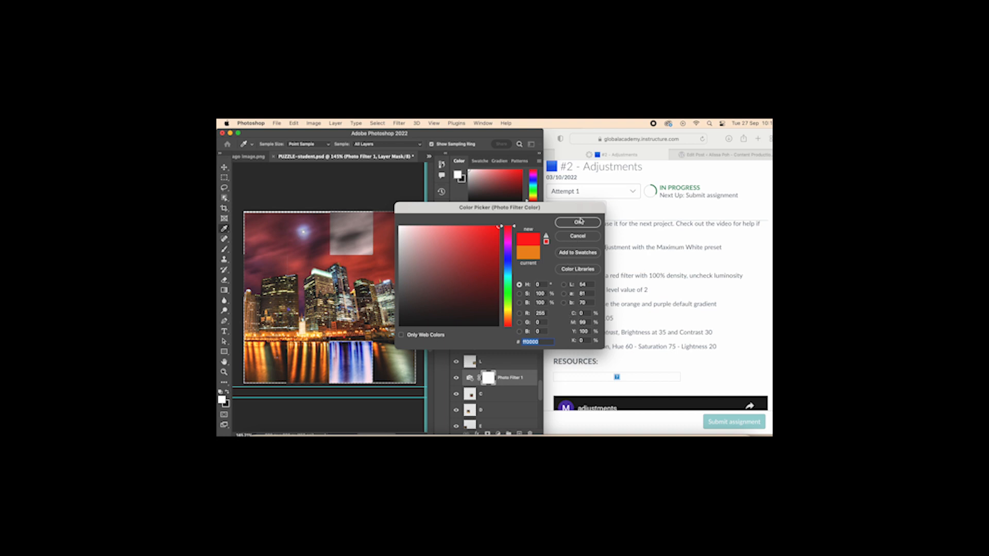
{"action": "left_click", "coordinate": [579, 222]}
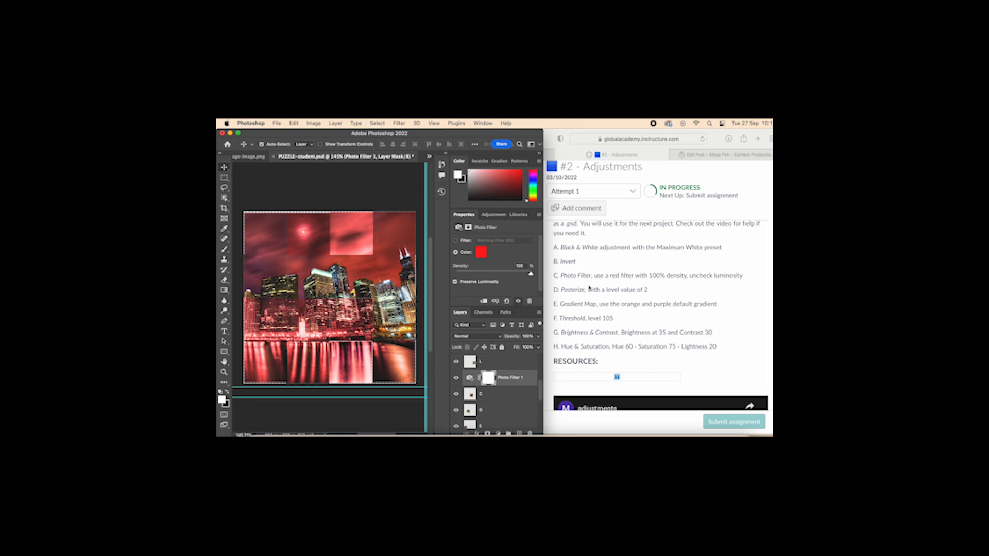
Add a second Photo Filter adjustment layer directly above layer C, and hide both Photo Filter layers
{"action": "left_click", "coordinate": [373, 330]}
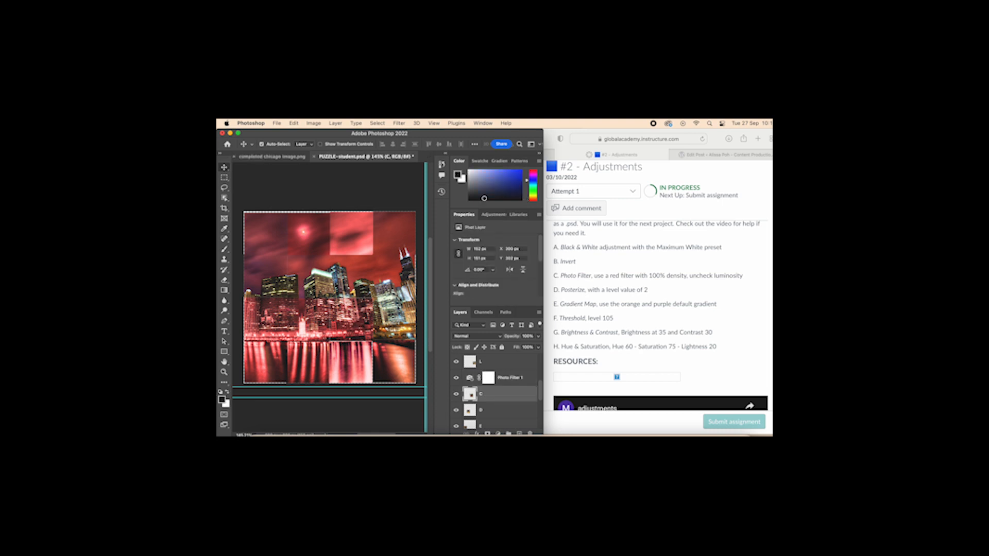
{"action": "left_click", "coordinate": [491, 215]}
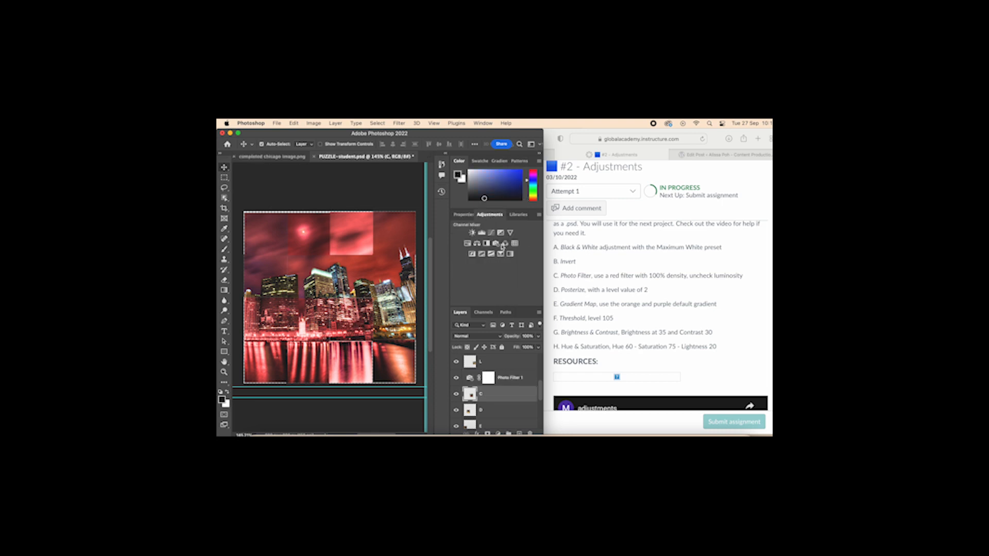
{"action": "left_click", "coordinate": [499, 246]}
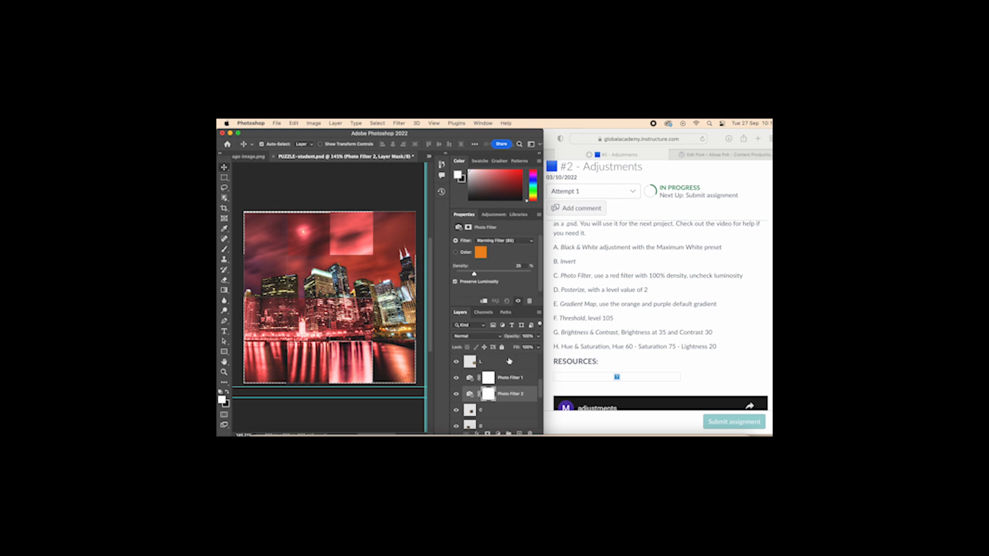
{"action": "left_click", "coordinate": [510, 377]}
{"action": "left_click", "coordinate": [456, 378]}
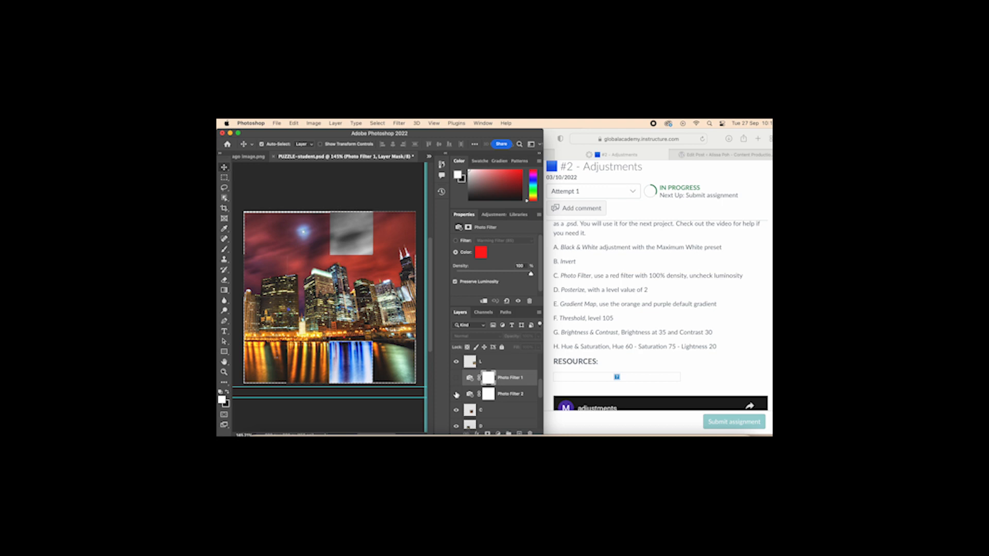
{"action": "left_click", "coordinate": [456, 394]}
{"action": "left_click", "coordinate": [470, 410]}
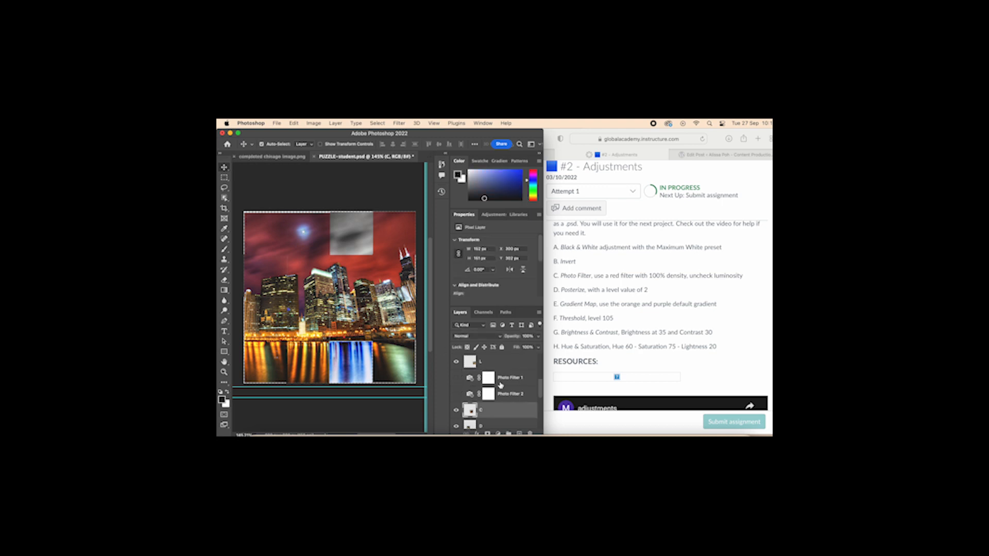
Reorder the stack so every layer below C sits above the Photo Filter layers, and show both Photo Filter layers again
{"action": "scroll", "coordinate": [500, 392], "scroll_direction": "down", "scroll_amount": 2}
{"action": "left_click_drag", "start_coordinate": [498, 405], "coordinate": [497, 385]}
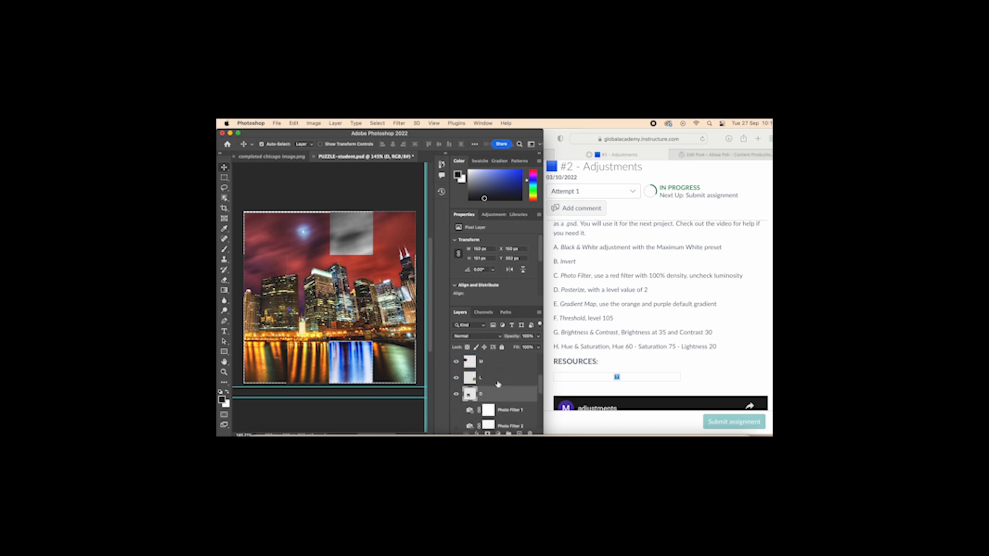
{"action": "scroll", "coordinate": [498, 386], "scroll_direction": "down", "scroll_amount": 3}
{"action": "left_click_drag", "start_coordinate": [500, 428], "coordinate": [500, 379]}
{"action": "scroll", "coordinate": [500, 385], "scroll_direction": "down", "scroll_amount": 3}
{"action": "left_click_drag", "start_coordinate": [492, 418], "coordinate": [493, 377]}
{"action": "scroll", "coordinate": [492, 386], "scroll_direction": "down", "scroll_amount": 1}
{"action": "left_click_drag", "start_coordinate": [501, 427], "coordinate": [501, 367]}
{"action": "scroll", "coordinate": [502, 396], "scroll_direction": "down", "scroll_amount": 2}
{"action": "scroll", "coordinate": [503, 410], "scroll_direction": "down", "scroll_amount": 2}
{"action": "left_click_drag", "start_coordinate": [503, 418], "coordinate": [501, 370]}
{"action": "scroll", "coordinate": [500, 378], "scroll_direction": "down", "scroll_amount": 2}
{"action": "left_click_drag", "start_coordinate": [496, 423], "coordinate": [494, 370]}
{"action": "scroll", "coordinate": [495, 399], "scroll_direction": "down", "scroll_amount": 2}
{"action": "left_click_drag", "start_coordinate": [496, 406], "coordinate": [497, 362]}
{"action": "scroll", "coordinate": [499, 374], "scroll_direction": "down", "scroll_amount": 1}
{"action": "left_click_drag", "start_coordinate": [500, 419], "coordinate": [497, 359]}
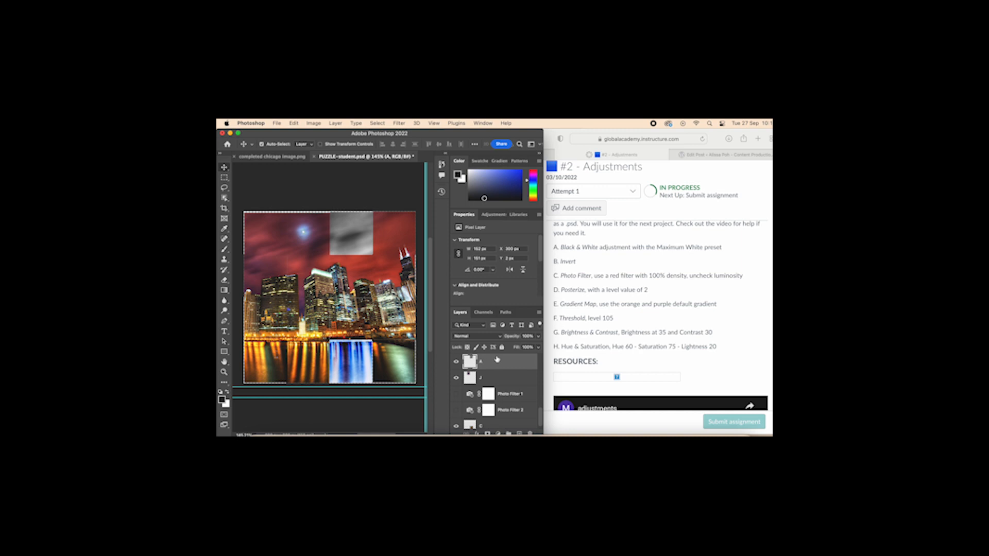
{"action": "left_click", "coordinate": [455, 394]}
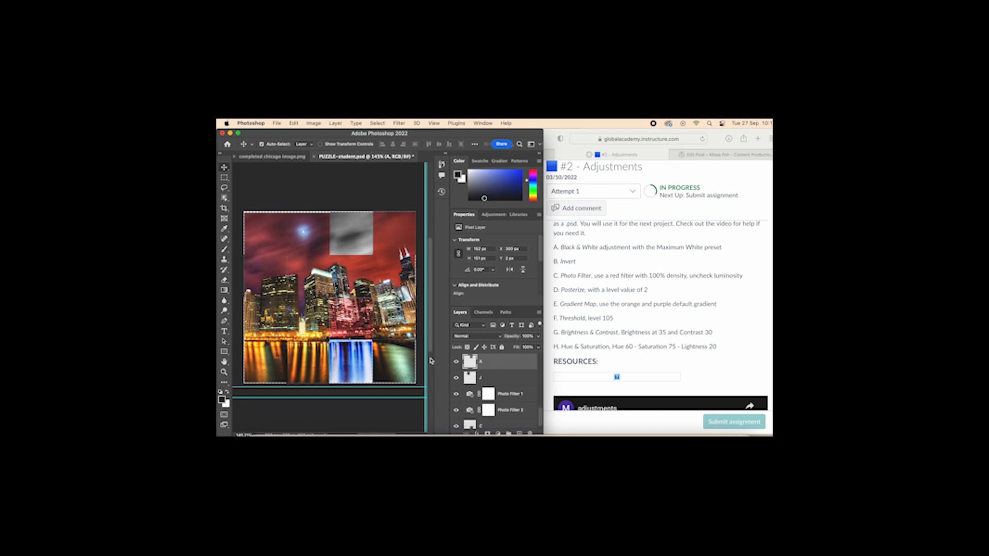
{"action": "left_click", "coordinate": [726, 281]}
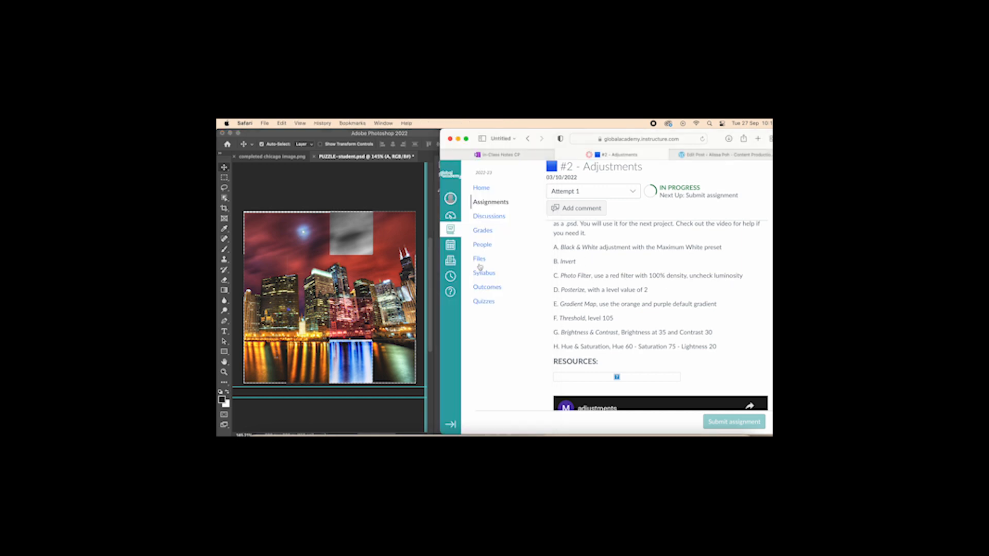
{"action": "left_click", "coordinate": [361, 206]}
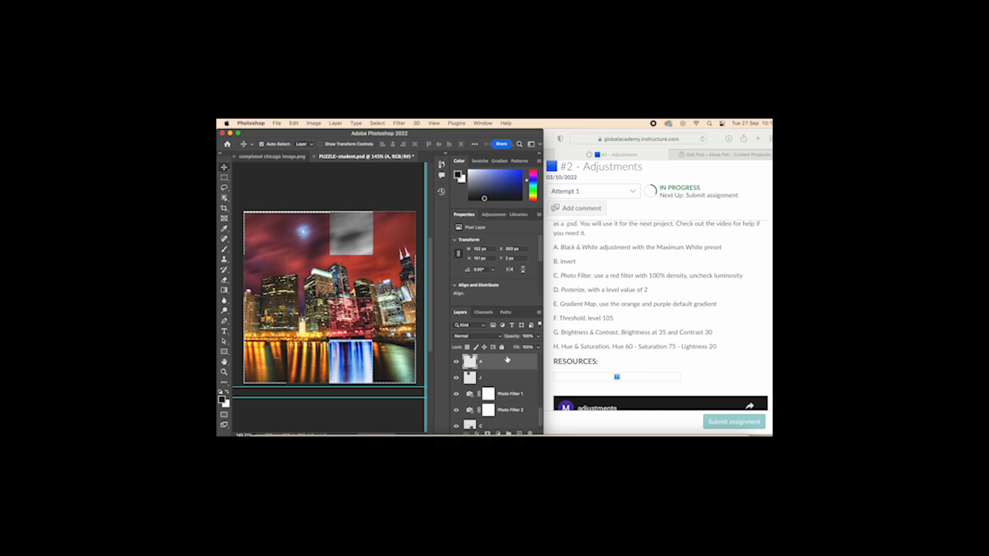
{"action": "scroll", "coordinate": [493, 370], "scroll_direction": "down", "scroll_amount": 5}
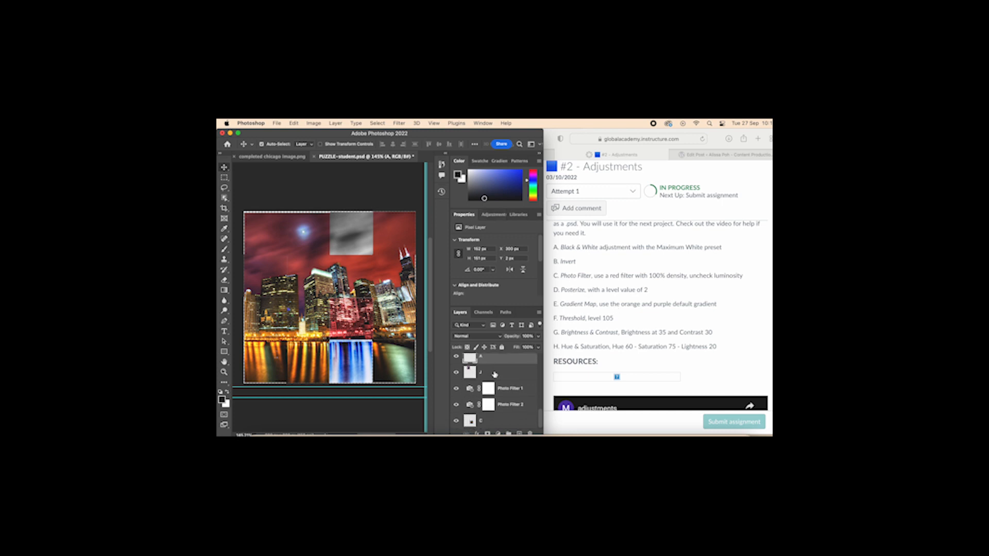
Apply a Posterize adjustment with 2 levels directly to layer D
{"action": "left_click", "coordinate": [295, 319]}
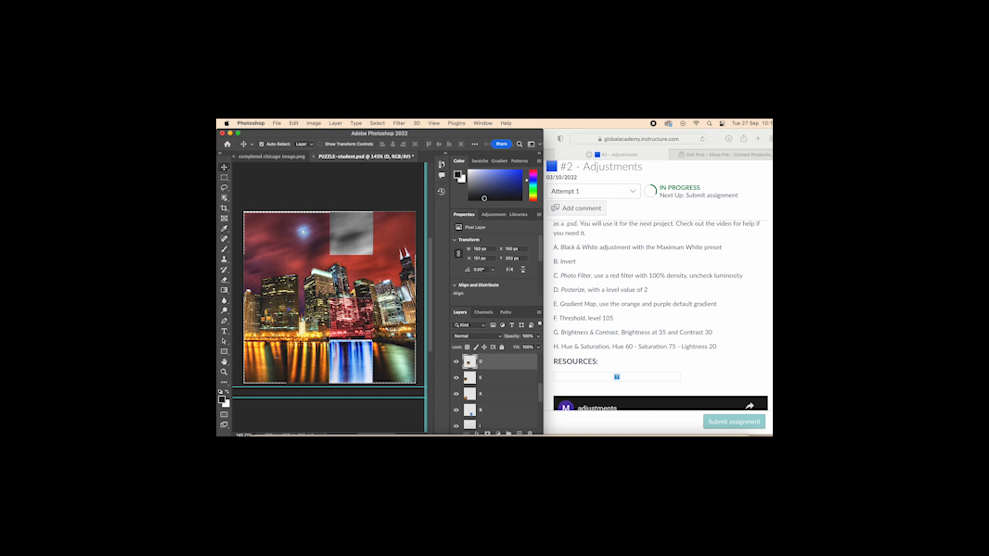
{"action": "left_click", "coordinate": [293, 123]}
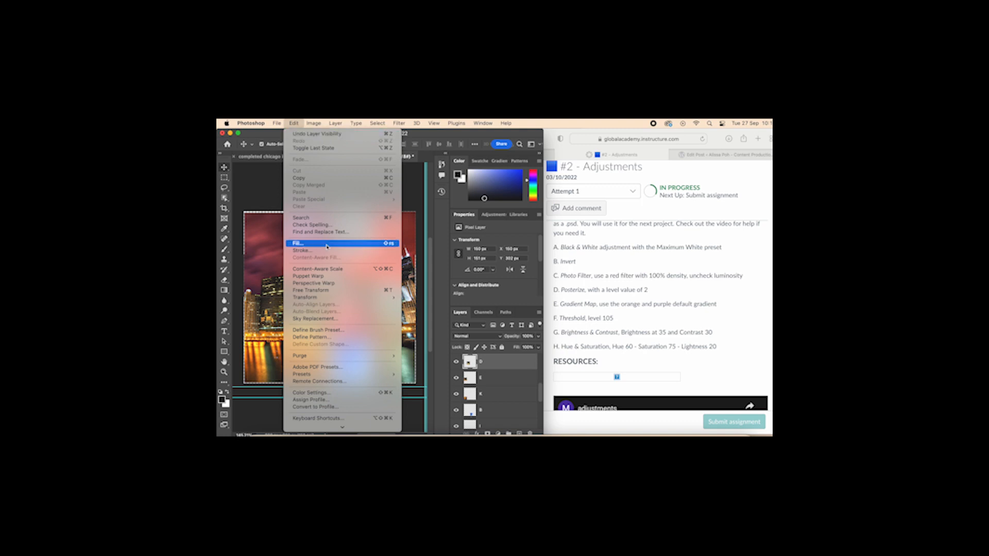
{"action": "scroll", "coordinate": [327, 248], "scroll_direction": "down", "scroll_amount": 2}
{"action": "mouse_move", "coordinate": [314, 123]}
{"action": "mouse_move", "coordinate": [323, 146]}
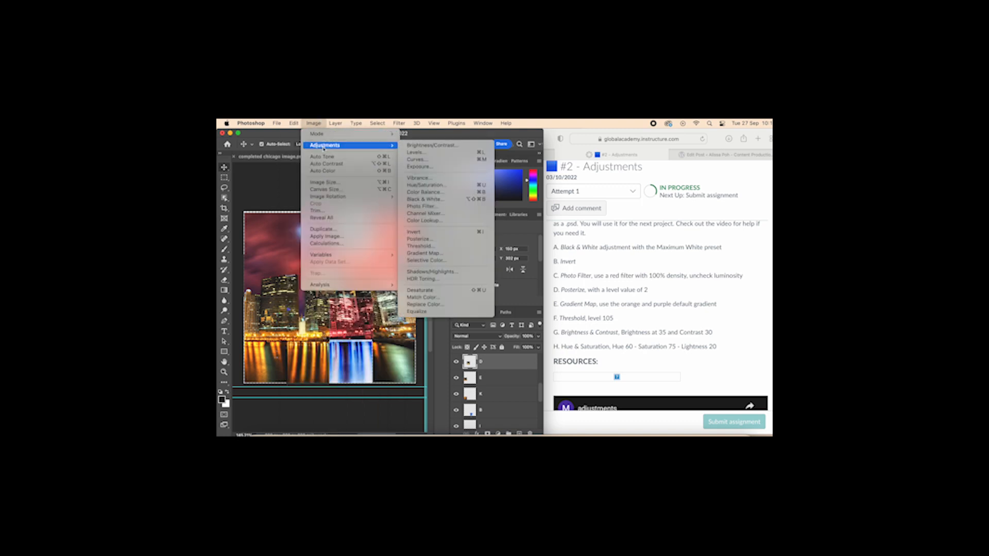
{"action": "left_click", "coordinate": [419, 239]}
{"action": "type", "text": "2"}
{"action": "left_click", "coordinate": [557, 224]}
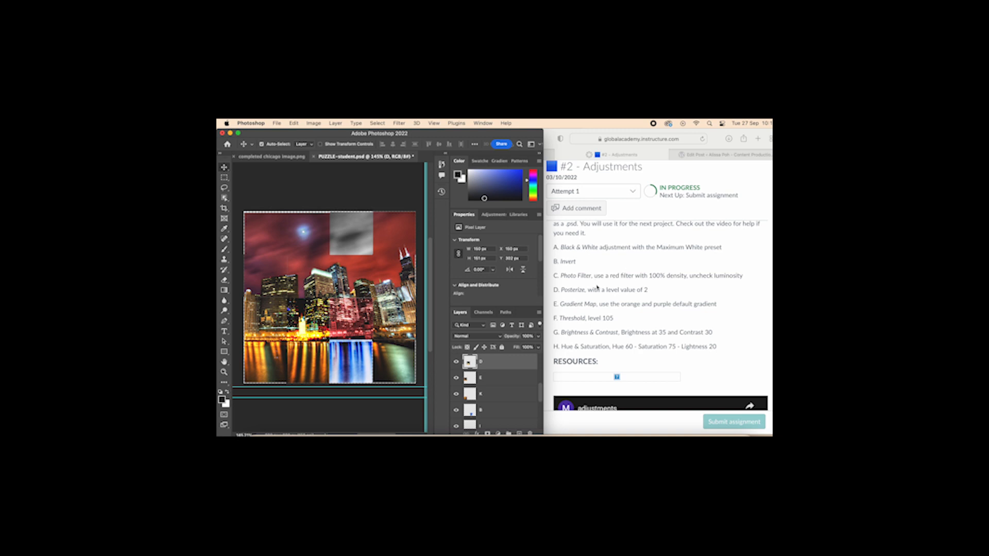
Open the Gradient Map adjustment for layer E
{"action": "scroll", "coordinate": [597, 287], "scroll_direction": "down", "scroll_amount": 1}
{"action": "left_click", "coordinate": [488, 382]}
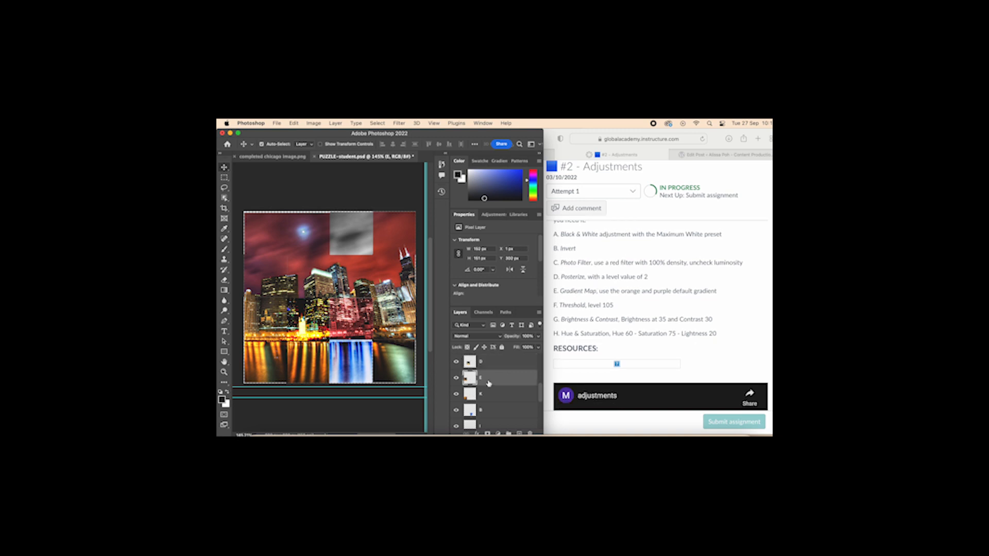
{"action": "left_click", "coordinate": [295, 124]}
{"action": "mouse_move", "coordinate": [308, 125]}
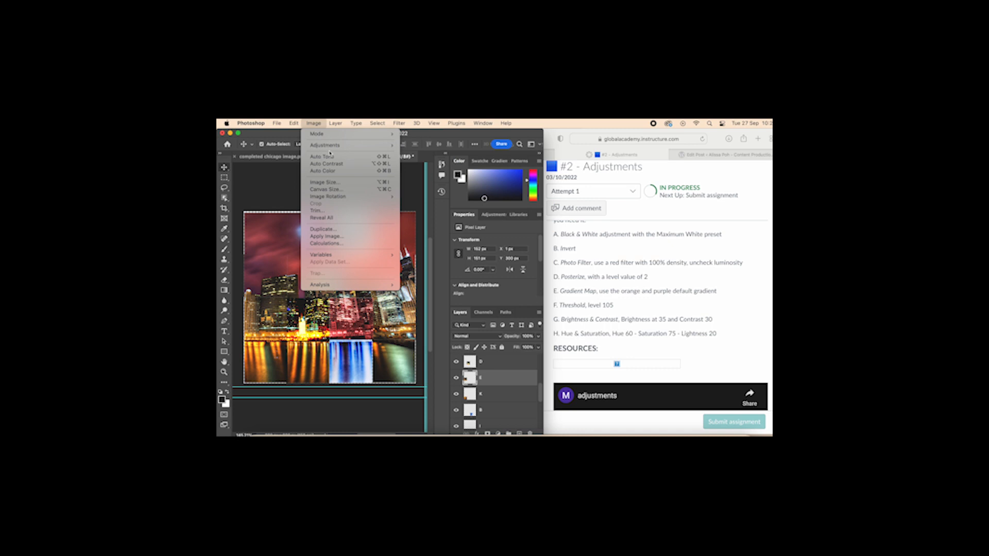
{"action": "mouse_move", "coordinate": [339, 146]}
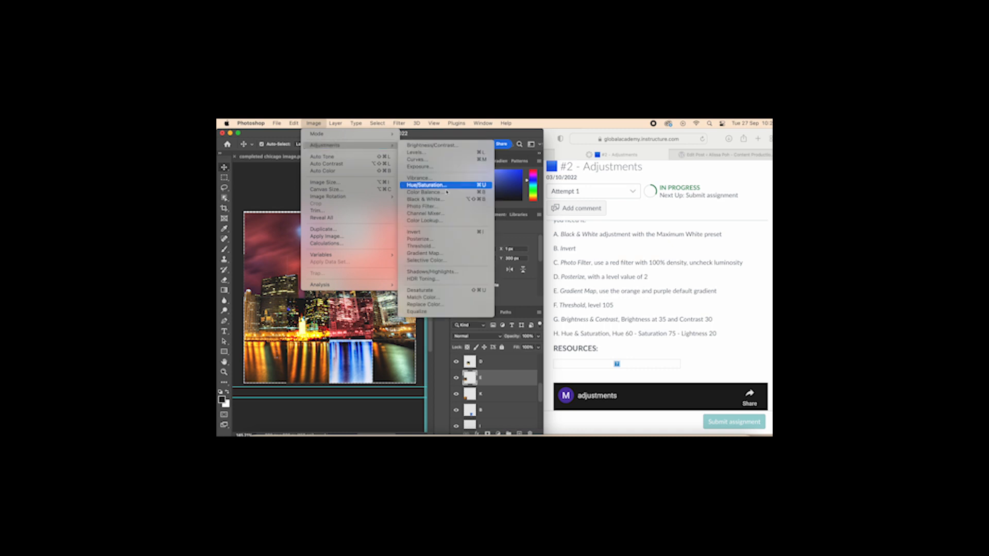
{"action": "left_click", "coordinate": [444, 254]}
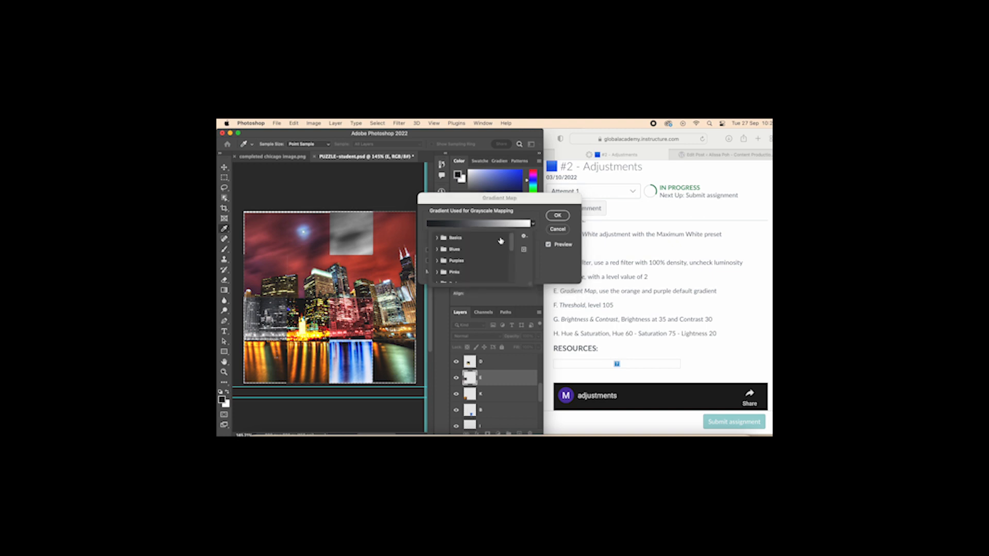
{"action": "double_click", "coordinate": [446, 263]}
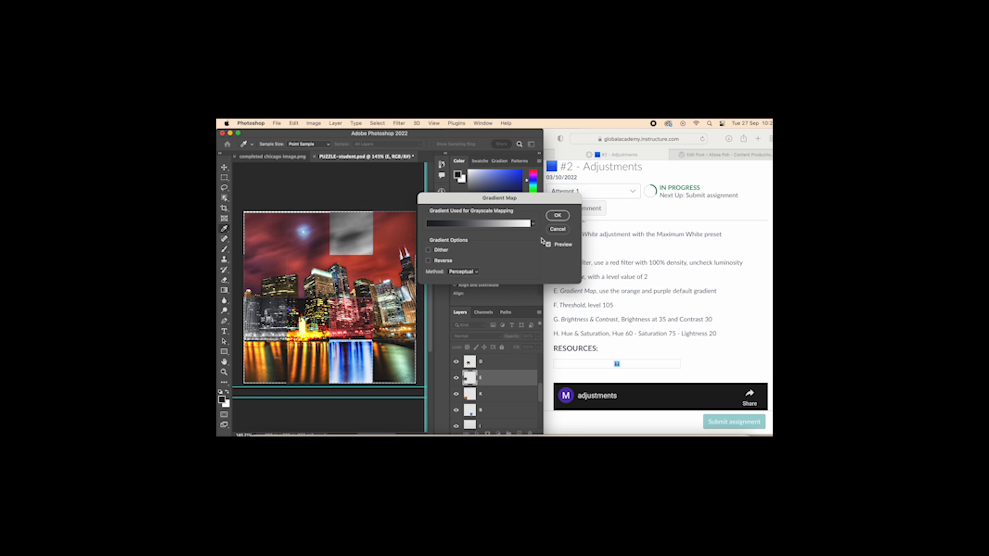
Try the Linear interpolation method for the Gradient Map, and return the method to Perceptual
{"action": "key", "text": "XF86AudioLowerVolume"}
{"action": "key", "text": "XF86AudioLowerVolume"}
{"action": "key", "text": "XF86MonBrightnessDown"}
{"action": "key", "text": "XF86MonBrightnessUp"}
{"action": "left_click", "coordinate": [463, 271]}
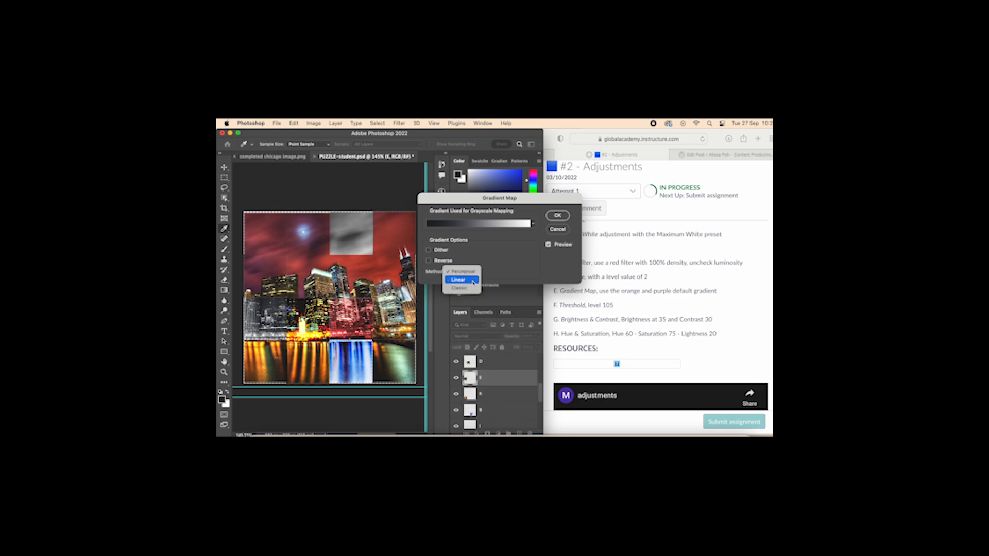
{"action": "left_click", "coordinate": [459, 280]}
{"action": "left_click", "coordinate": [463, 271]}
{"action": "left_click", "coordinate": [472, 281]}
{"action": "left_click", "coordinate": [468, 272]}
{"action": "left_click", "coordinate": [468, 255]}
Open the Gradient Map's gradient for editing and browse to the Purples preset group
{"action": "left_click", "coordinate": [491, 223]}
{"action": "scroll", "coordinate": [514, 230], "scroll_direction": "down", "scroll_amount": 2}
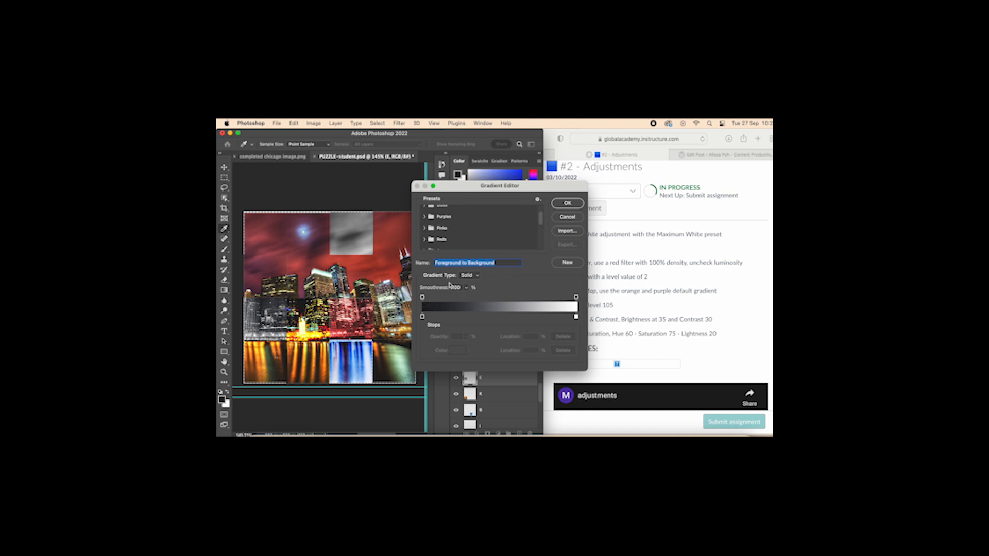
{"action": "left_click", "coordinate": [463, 216]}
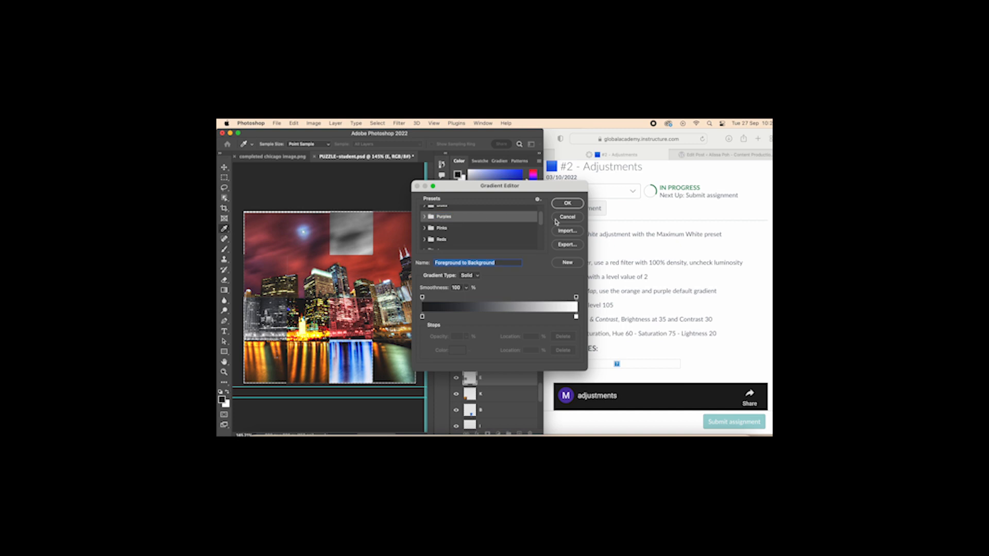
Select the gradient's starting opacity stop and name the custom gradient Orange to Purple Gradient
{"action": "left_click", "coordinate": [422, 298]}
{"action": "left_click", "coordinate": [457, 336]}
{"action": "scroll", "coordinate": [504, 232], "scroll_direction": "down", "scroll_amount": 1}
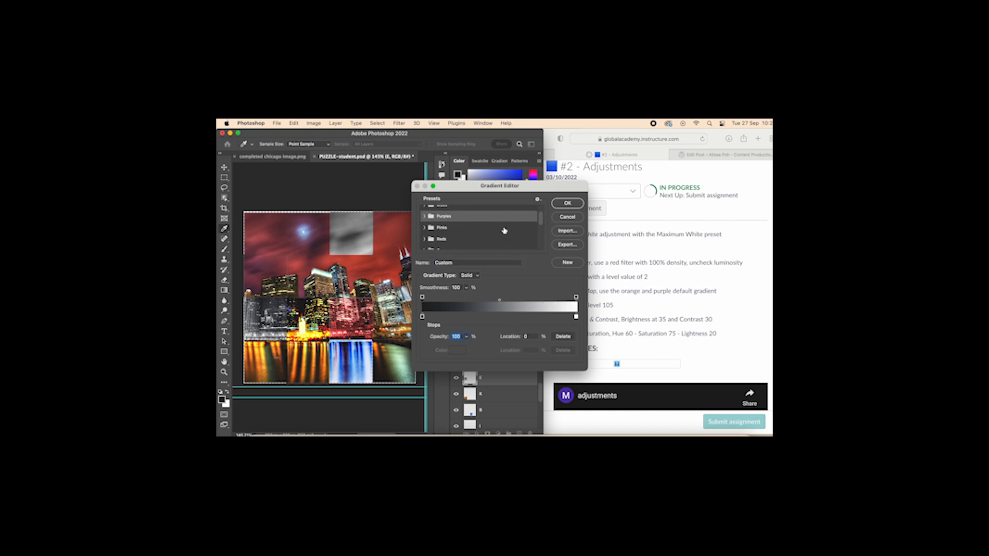
{"action": "scroll", "coordinate": [502, 233], "scroll_direction": "down", "scroll_amount": 1}
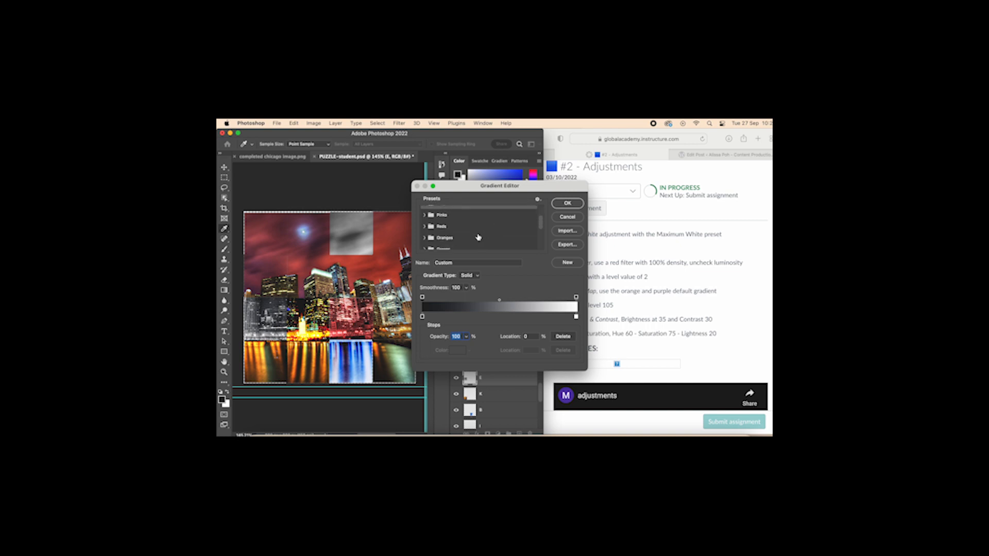
{"action": "left_click", "coordinate": [481, 238]}
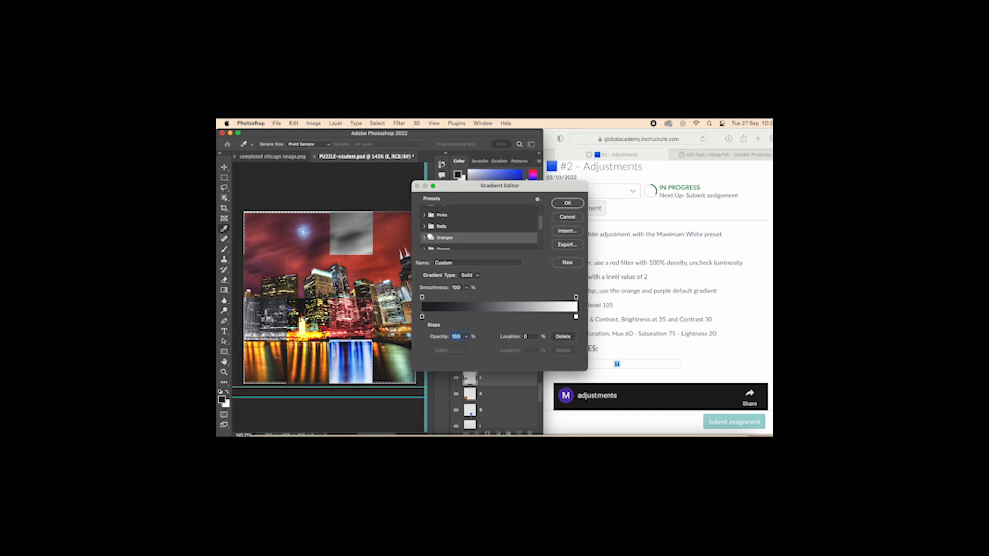
{"action": "double_click", "coordinate": [486, 260]}
{"action": "type", "text": "Or"}
{"action": "scroll", "coordinate": [493, 241], "scroll_direction": "down", "scroll_amount": 5}
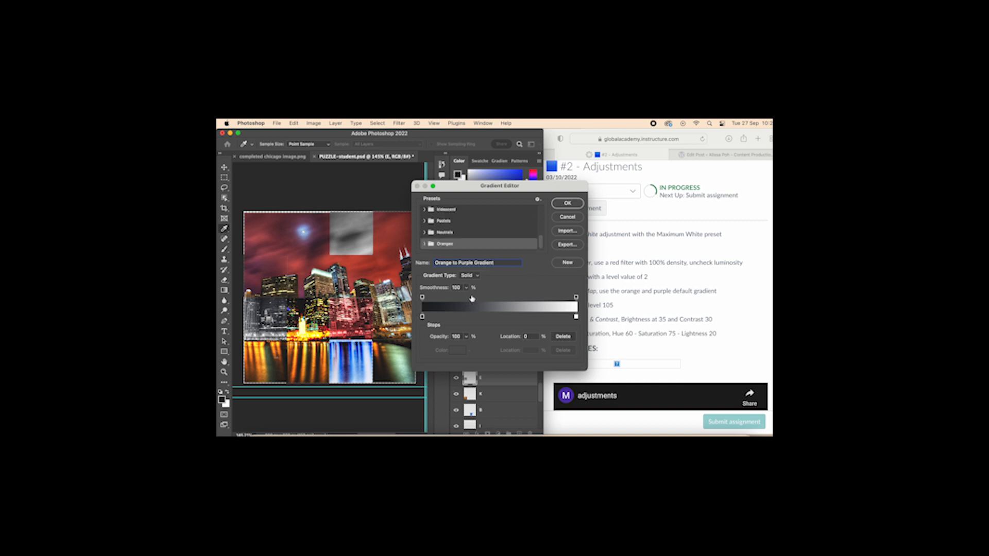
Expand the Oranges preset group and try the Orange_12 gradient on layer E
{"action": "scroll", "coordinate": [502, 285], "scroll_direction": "down", "scroll_amount": 2}
{"action": "left_click", "coordinate": [479, 229]}
{"action": "left_click", "coordinate": [475, 243]}
{"action": "left_click", "coordinate": [459, 245]}
{"action": "left_click", "coordinate": [425, 243]}
{"action": "scroll", "coordinate": [466, 247], "scroll_direction": "down", "scroll_amount": 3}
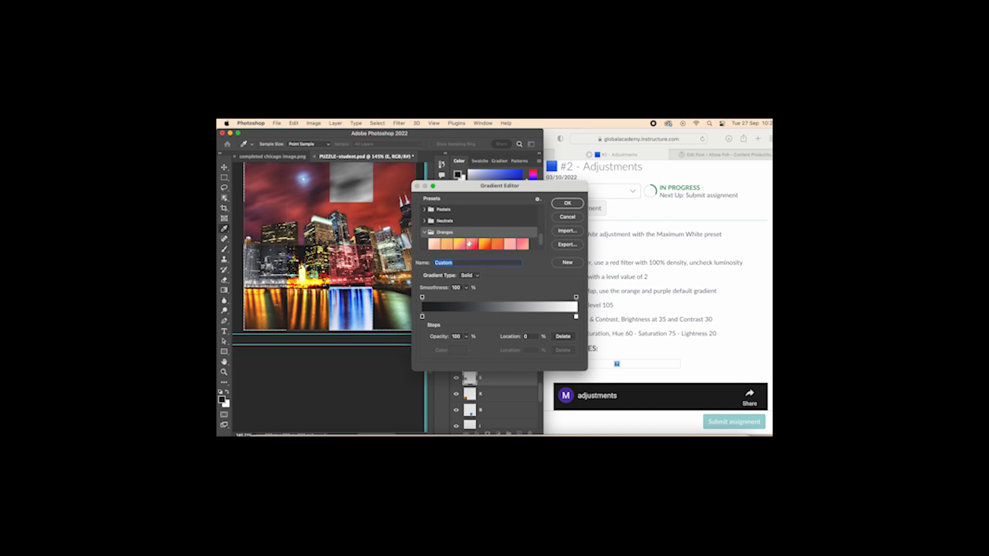
{"action": "scroll", "coordinate": [476, 243], "scroll_direction": "down", "scroll_amount": 1}
{"action": "left_click", "coordinate": [471, 243]}
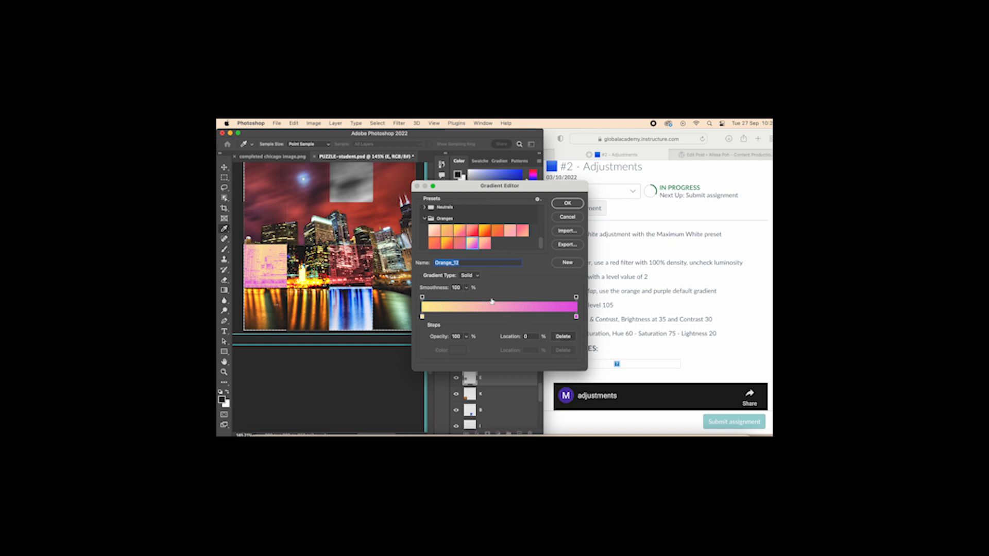
Choose the Purple_23 preset from the Purples group and apply the Gradient Map to layer E
{"action": "scroll", "coordinate": [462, 227], "scroll_direction": "up", "scroll_amount": 4}
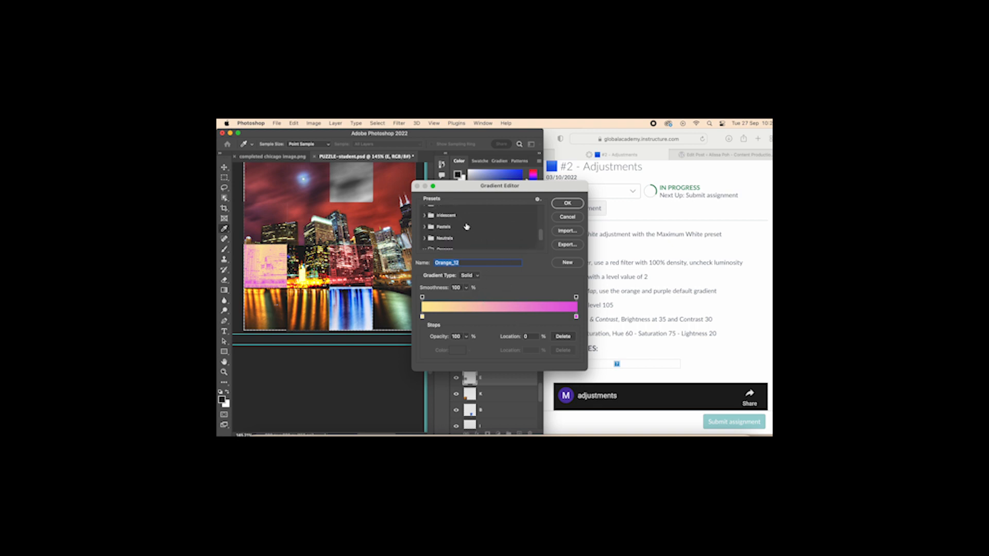
{"action": "scroll", "coordinate": [462, 227], "scroll_direction": "up", "scroll_amount": 3}
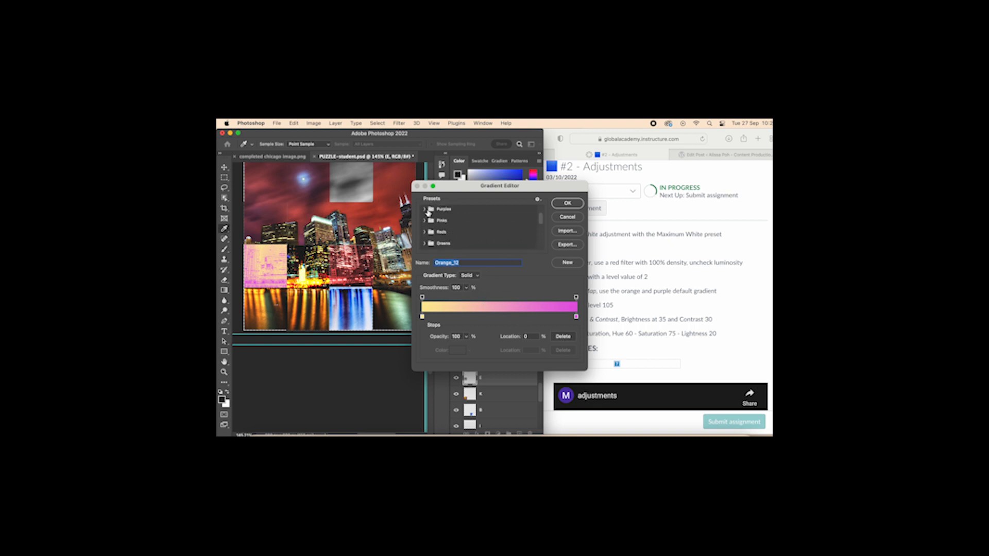
{"action": "left_click", "coordinate": [427, 210]}
{"action": "left_click", "coordinate": [426, 211]}
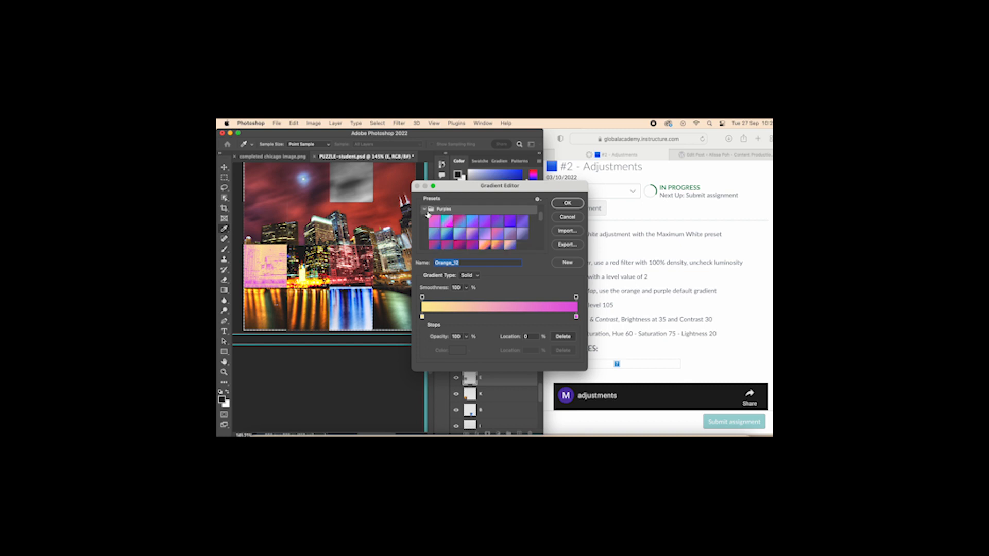
{"action": "left_click", "coordinate": [512, 241]}
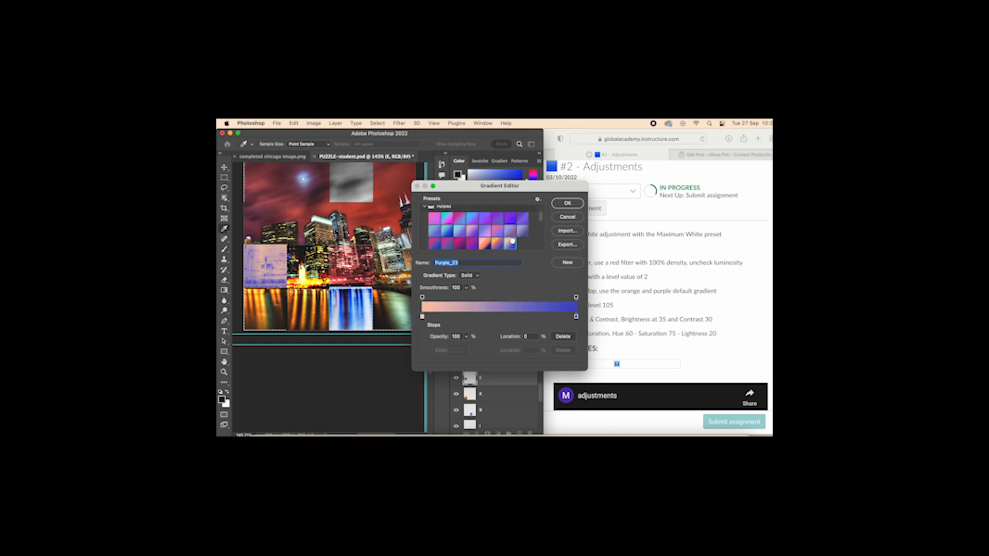
{"action": "left_click", "coordinate": [568, 204]}
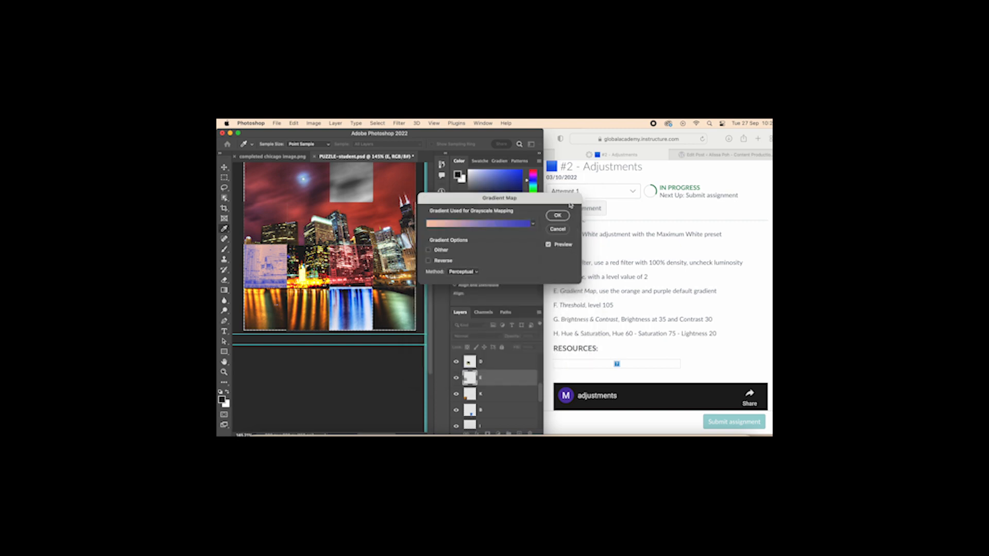
{"action": "left_click", "coordinate": [566, 215]}
Select layer F and adjust the position of its piece in the assembled skyline
{"action": "scroll", "coordinate": [643, 295], "scroll_direction": "down", "scroll_amount": 1}
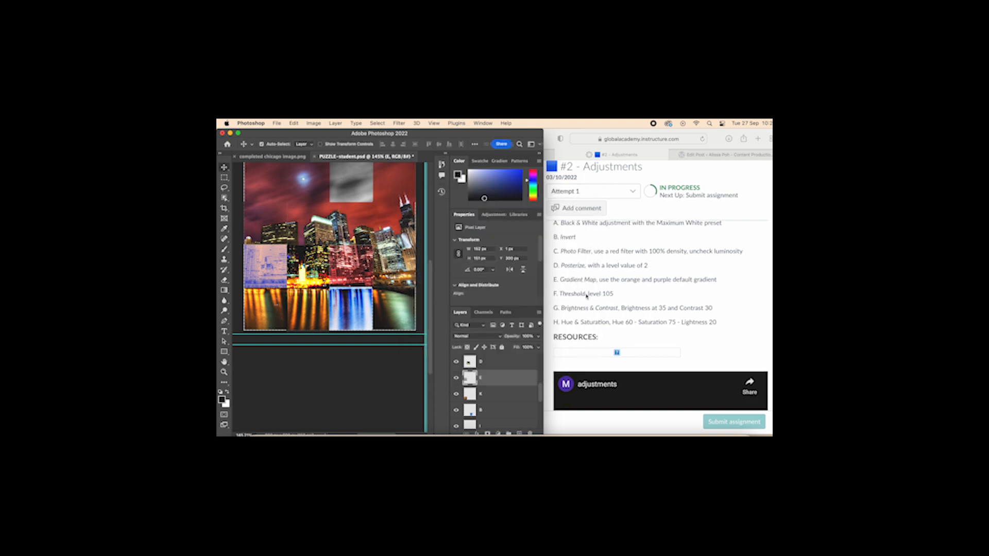
{"action": "scroll", "coordinate": [487, 391], "scroll_direction": "up", "scroll_amount": 5}
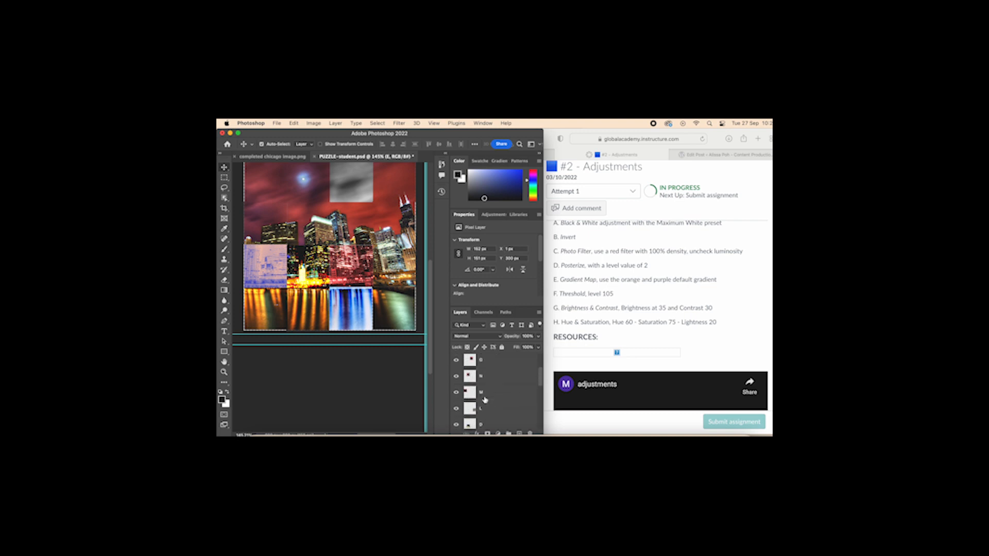
{"action": "left_click", "coordinate": [490, 375]}
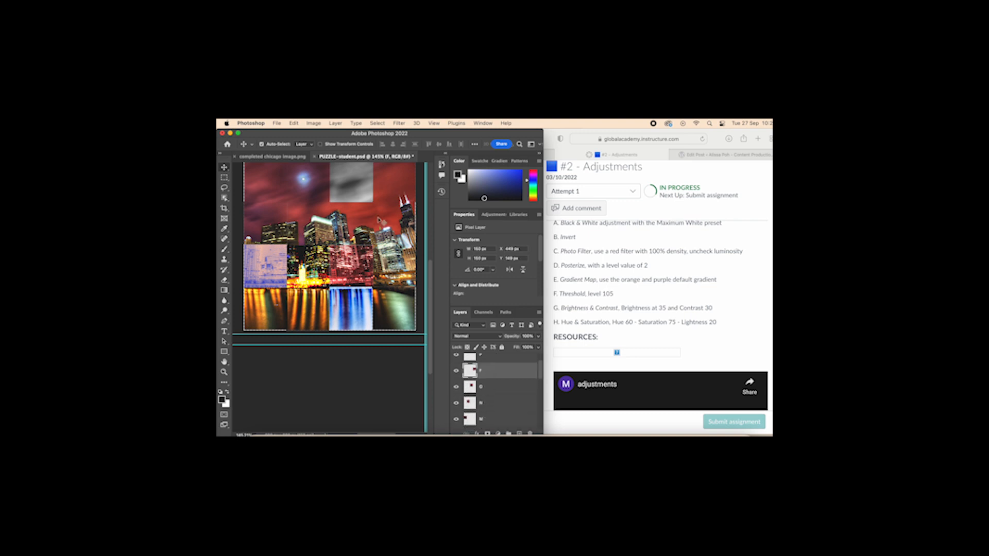
{"action": "left_click_drag", "start_coordinate": [416, 240], "coordinate": [402, 198]}
{"action": "left_click", "coordinate": [401, 213]}
{"action": "left_click", "coordinate": [398, 215]}
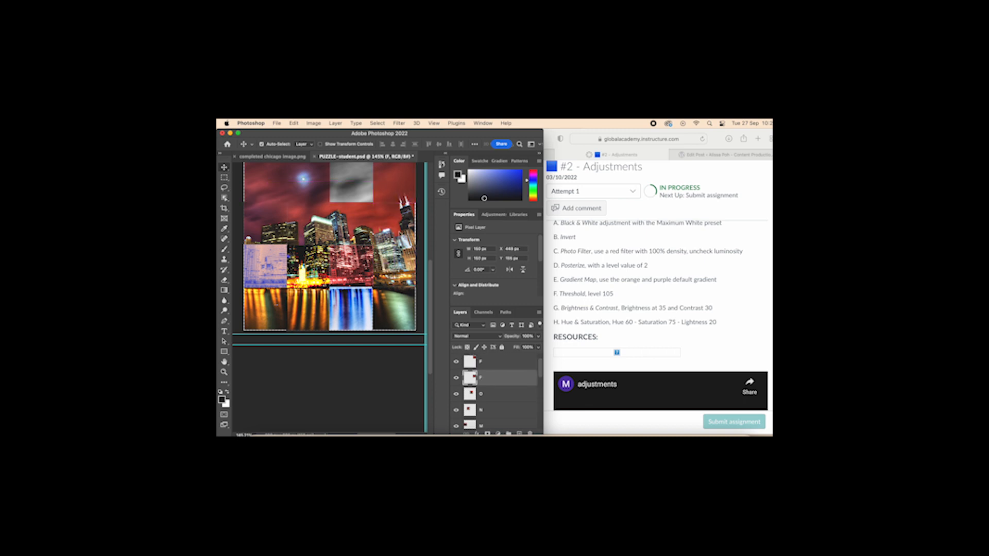
Apply a Threshold adjustment with level 105 directly to layer F
{"action": "left_click", "coordinate": [293, 123]}
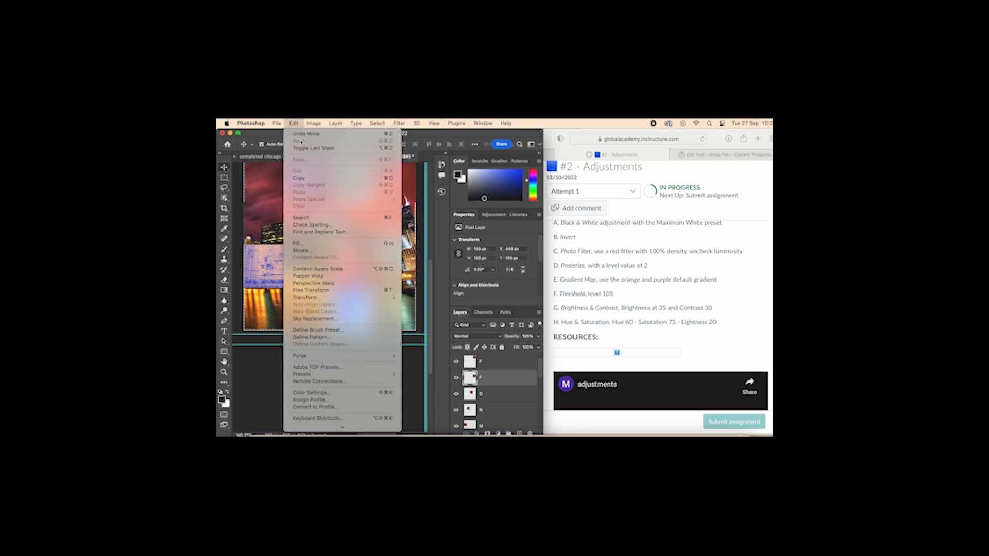
{"action": "mouse_move", "coordinate": [313, 123]}
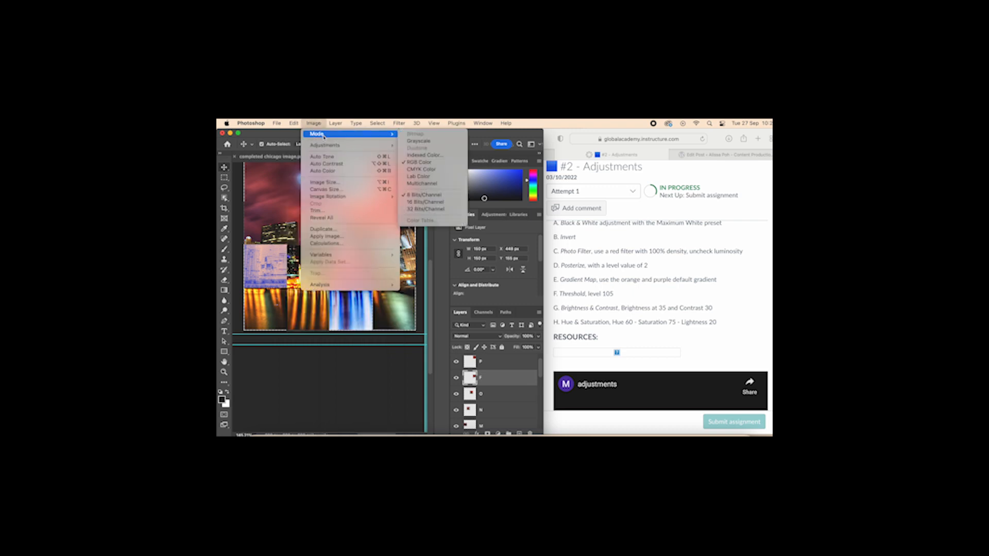
{"action": "mouse_move", "coordinate": [326, 145]}
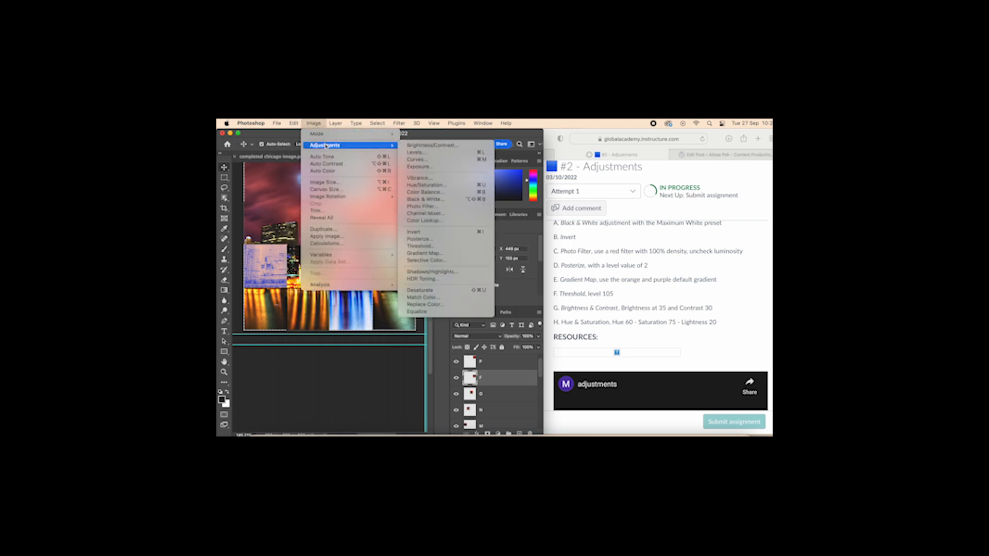
{"action": "left_click", "coordinate": [420, 246]}
{"action": "type", "text": "105"}
{"action": "left_click", "coordinate": [555, 218]}
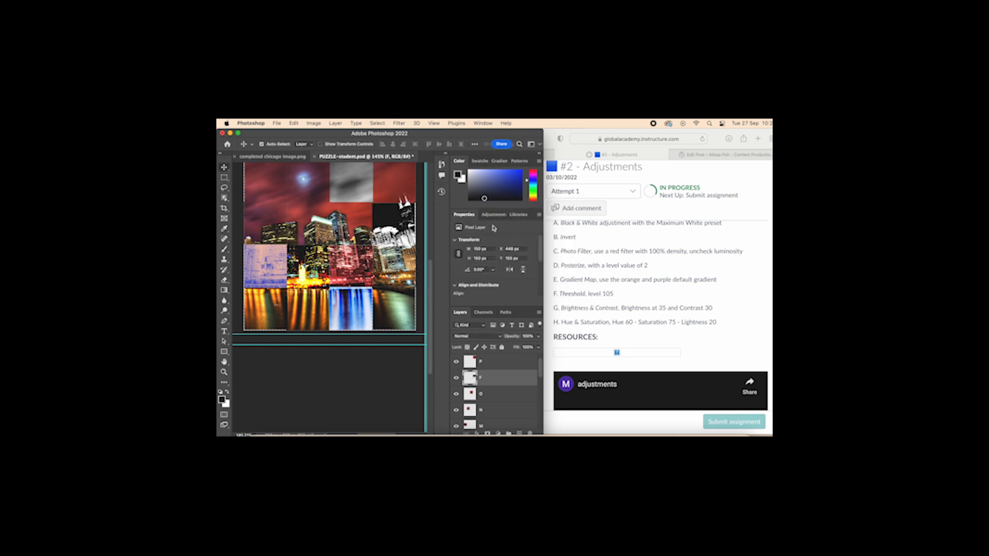
Apply a Brightness/Contrast adjustment to layer G with Brightness 35 and Contrast 30
{"action": "scroll", "coordinate": [626, 268], "scroll_direction": "down", "scroll_amount": 1}
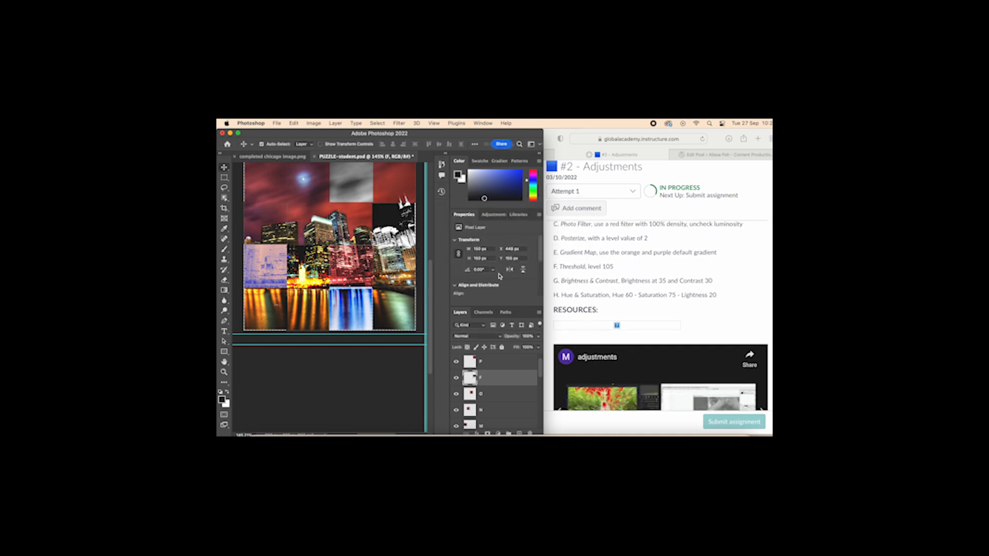
{"action": "scroll", "coordinate": [495, 387], "scroll_direction": "down", "scroll_amount": 8}
{"action": "scroll", "coordinate": [495, 387], "scroll_direction": "up", "scroll_amount": 10}
{"action": "left_click", "coordinate": [493, 368]}
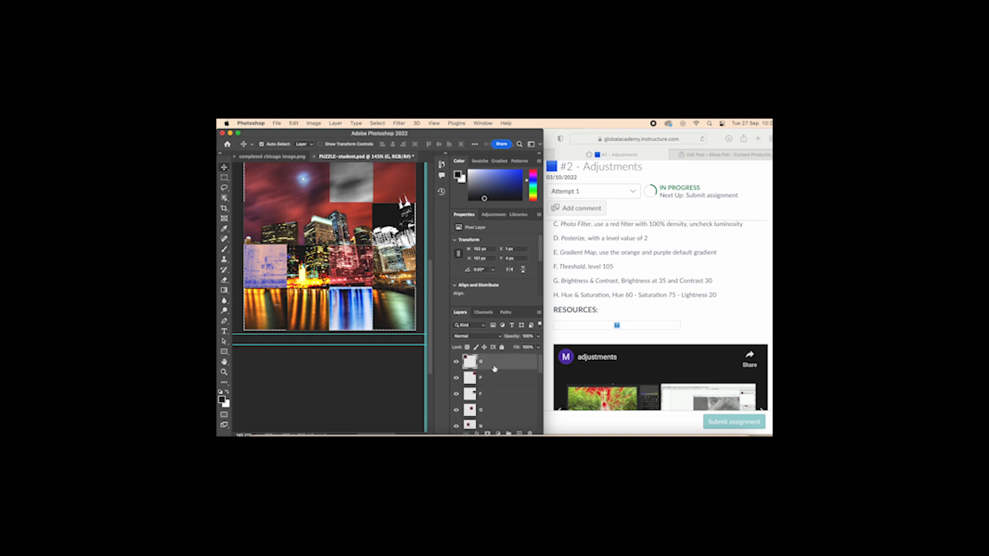
{"action": "left_click", "coordinate": [299, 182]}
{"action": "left_click", "coordinate": [282, 182]}
{"action": "left_click", "coordinate": [314, 124]}
{"action": "mouse_move", "coordinate": [325, 146]}
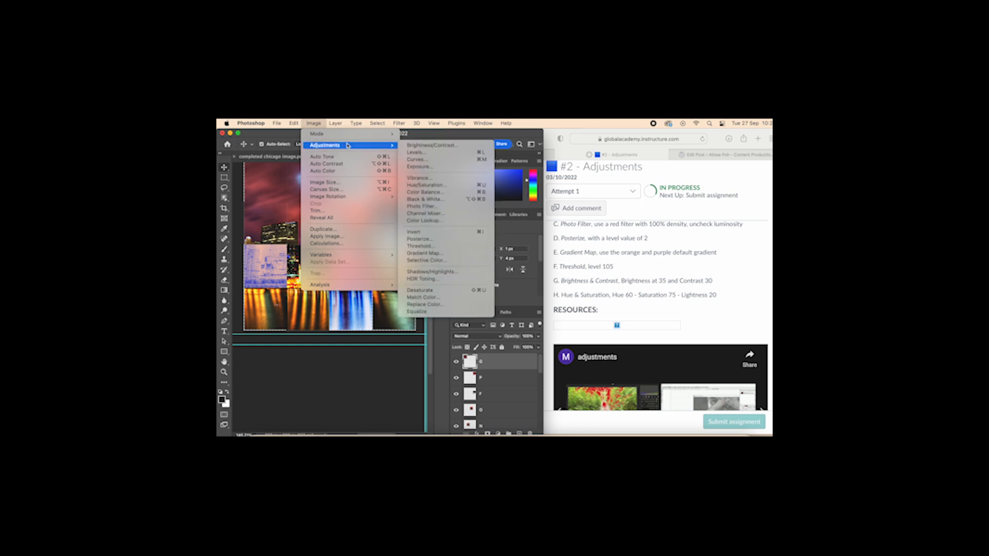
{"action": "left_click", "coordinate": [432, 145]}
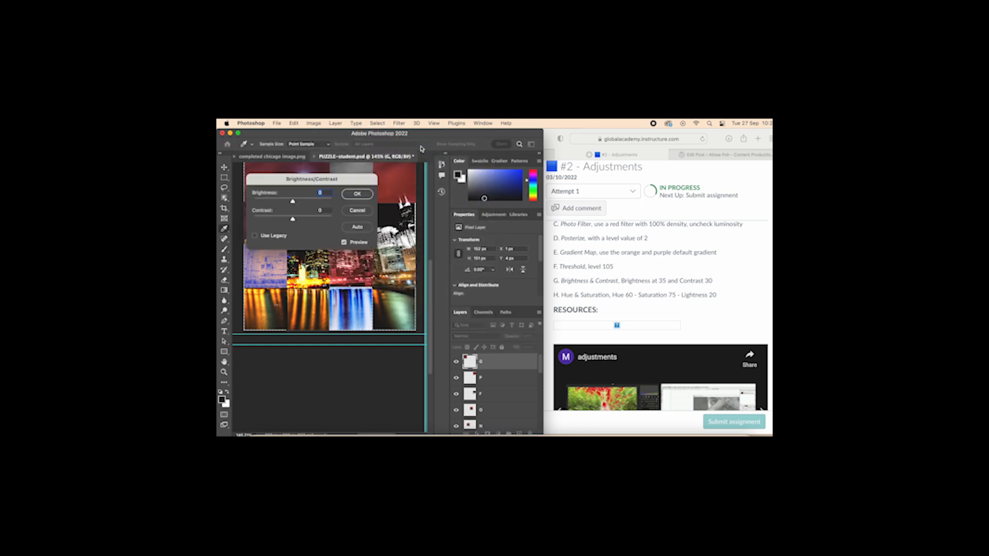
{"action": "type", "text": "35"}
{"action": "key", "text": "BackSpace"}
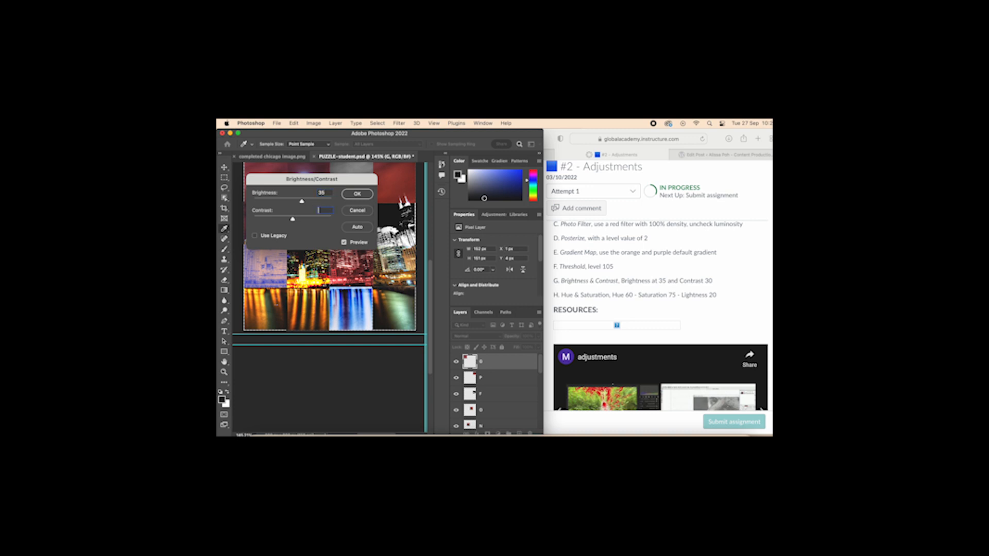
{"action": "left_click", "coordinate": [357, 194]}
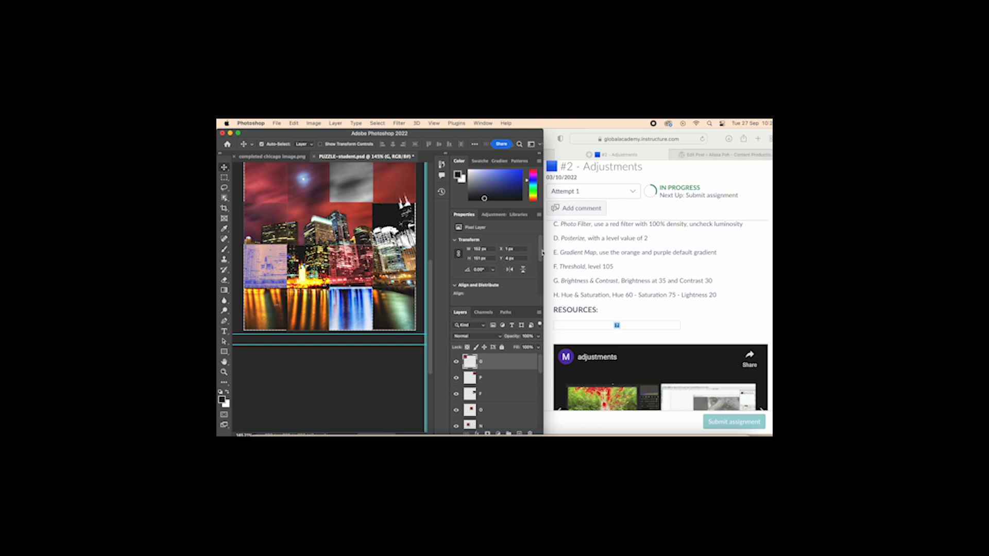
Select layer H, the lower-right reflection piece of the puzzle, and open a Hue/Saturation adjustment for it
{"action": "scroll", "coordinate": [500, 396], "scroll_direction": "down", "scroll_amount": 6}
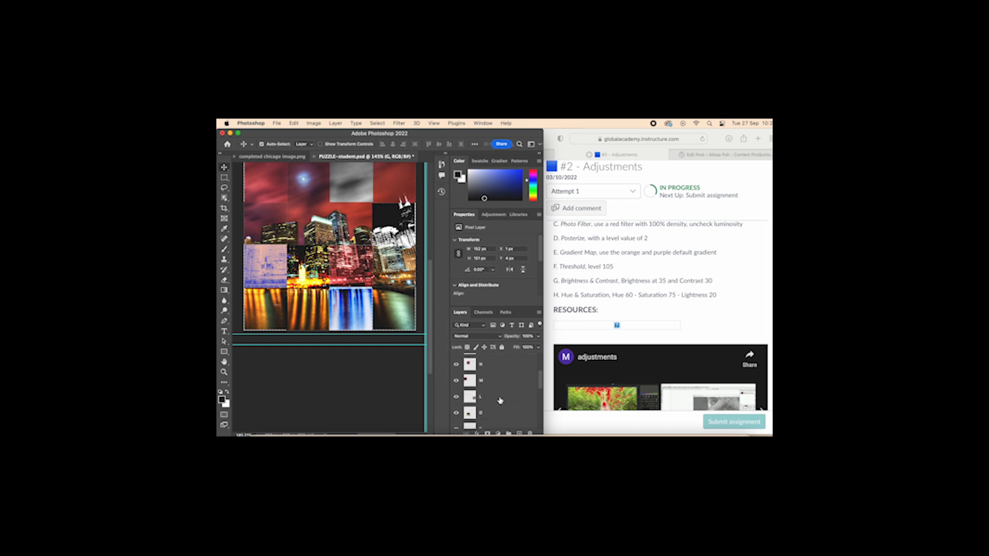
{"action": "scroll", "coordinate": [499, 400], "scroll_direction": "down", "scroll_amount": 4}
{"action": "left_click", "coordinate": [497, 406]}
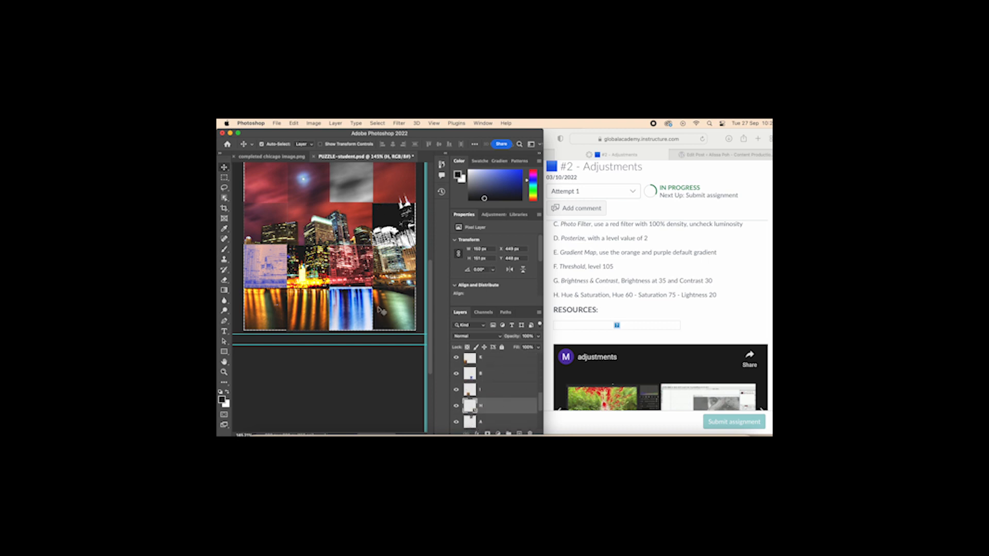
{"action": "left_click", "coordinate": [390, 270]}
{"action": "left_click", "coordinate": [392, 303]}
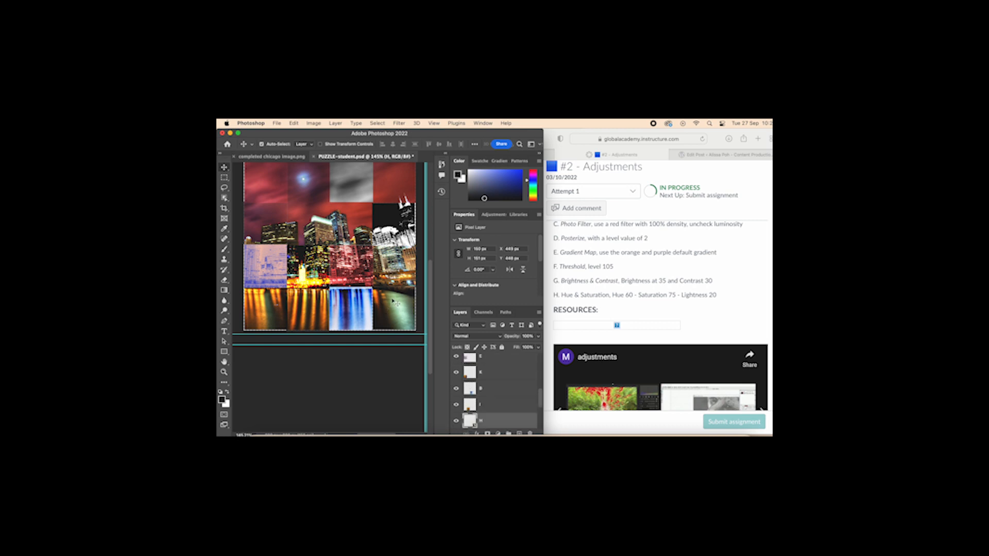
{"action": "left_click", "coordinate": [313, 123]}
{"action": "mouse_move", "coordinate": [355, 146]}
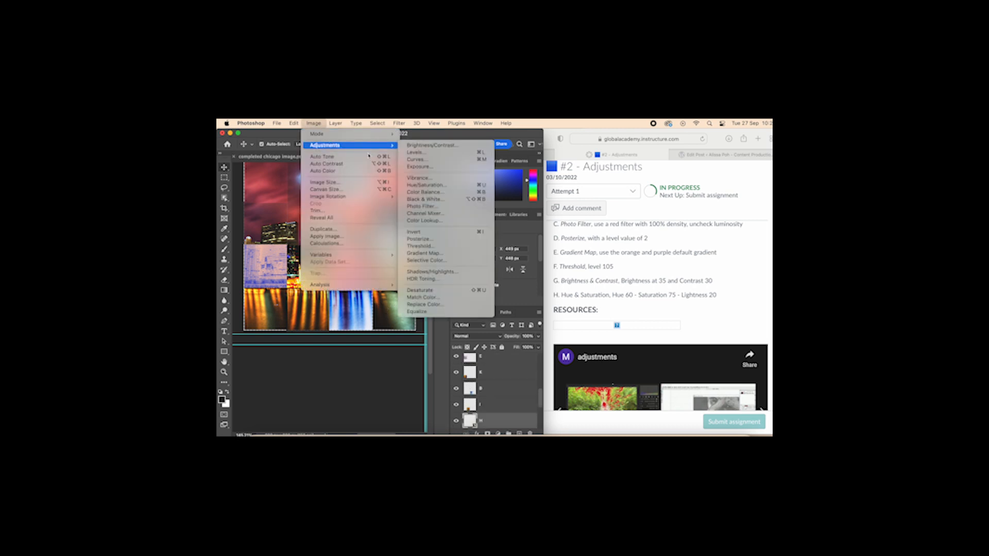
{"action": "left_click", "coordinate": [437, 185]}
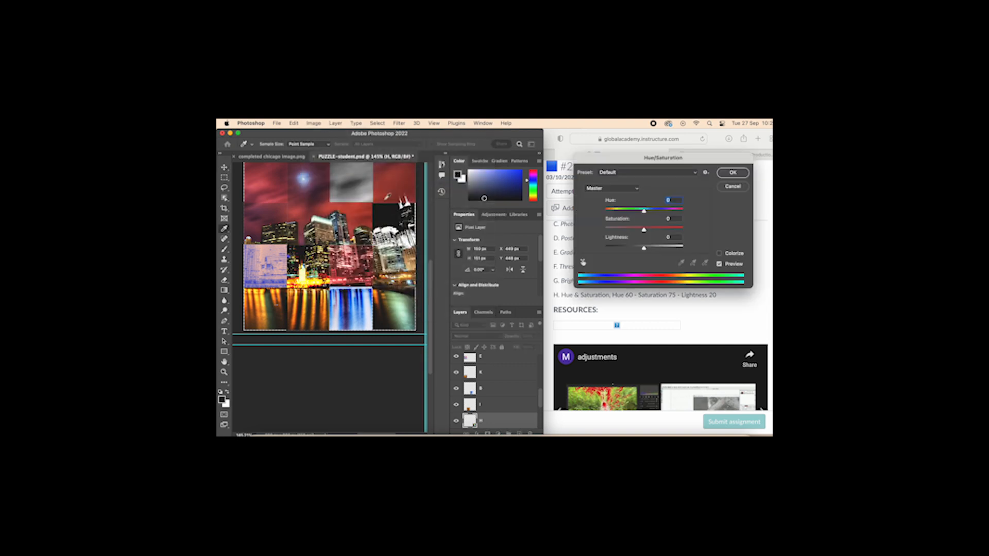
Apply the Hue/Saturation adjustment to layer H with Hue 60, Saturation 75 and Lightness 20
{"action": "left_click", "coordinate": [391, 322]}
{"action": "left_click", "coordinate": [293, 123]}
{"action": "mouse_move", "coordinate": [306, 125]}
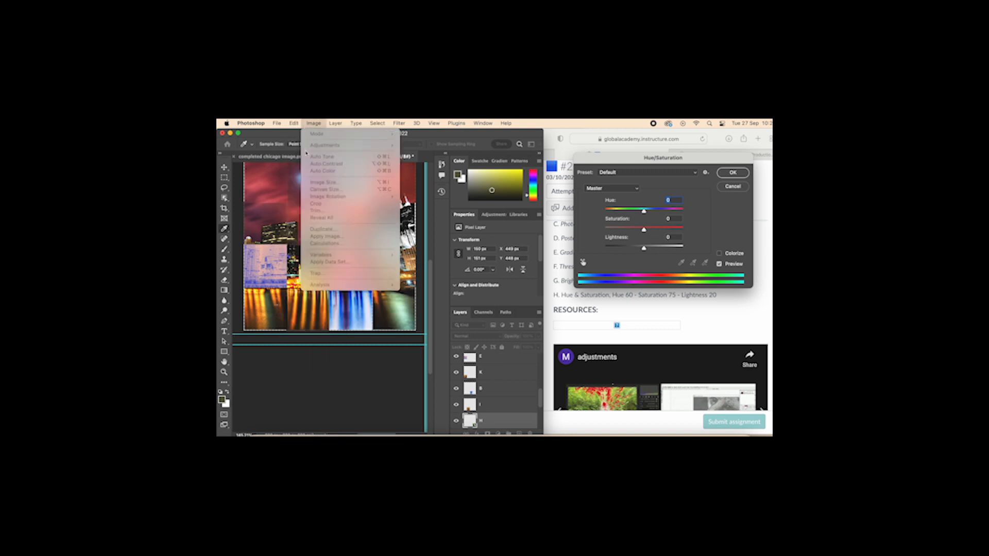
{"action": "left_click", "coordinate": [673, 201]}
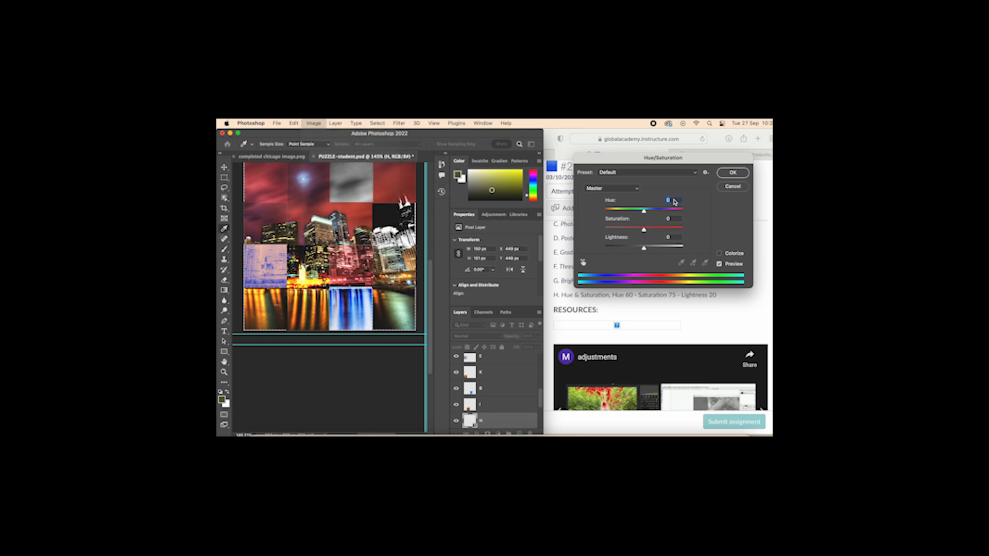
{"action": "type", "text": "60"}
{"action": "key", "text": "Tab"}
{"action": "type", "text": "75"}
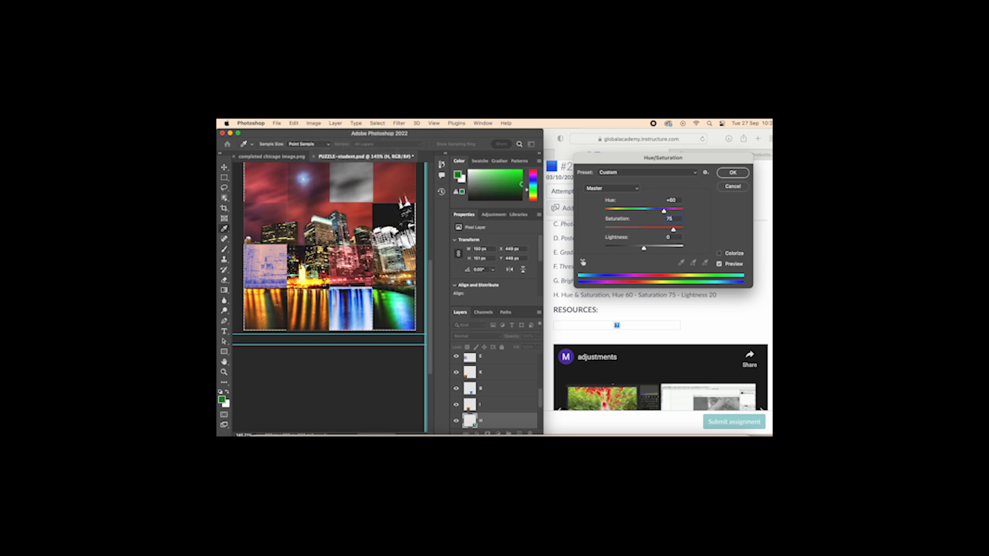
{"action": "left_click", "coordinate": [678, 237]}
{"action": "type", "text": "20"}
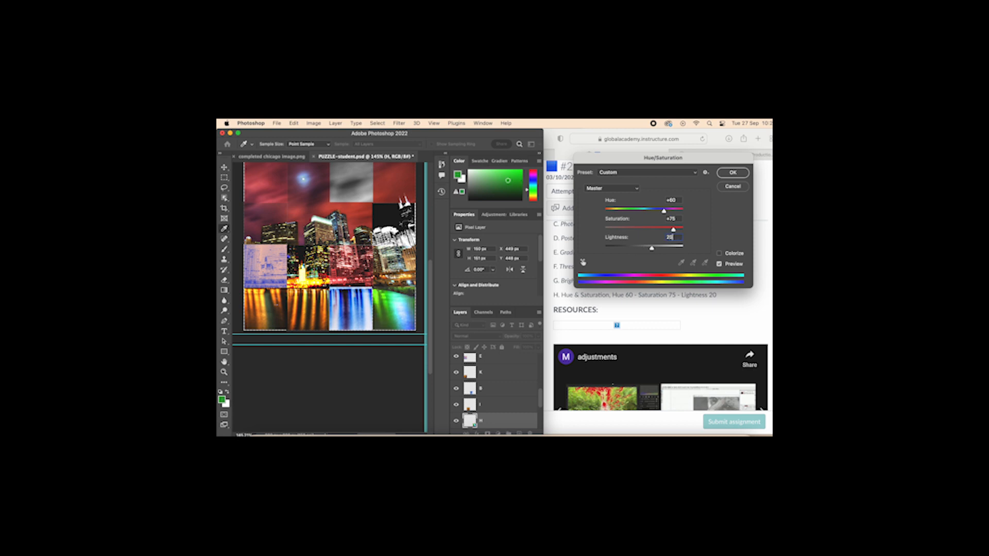
{"action": "left_click", "coordinate": [733, 172]}
Consult the Filter Effects assignment's entry for layer I and select layer I, the second water-reflection piece in the bottom row
{"action": "scroll", "coordinate": [720, 235], "scroll_direction": "up", "scroll_amount": 5}
{"action": "scroll", "coordinate": [720, 235], "scroll_direction": "down", "scroll_amount": 3}
{"action": "scroll", "coordinate": [590, 229], "scroll_direction": "up", "scroll_amount": 10}
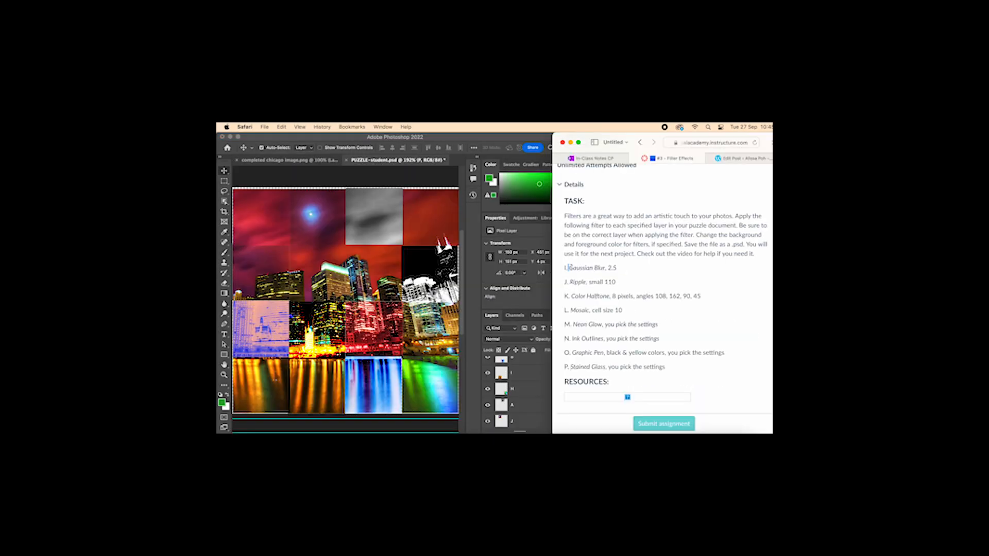
{"action": "left_click_drag", "start_coordinate": [570, 267], "coordinate": [624, 273]}
{"action": "left_click", "coordinate": [625, 273]}
{"action": "scroll", "coordinate": [523, 375], "scroll_direction": "down", "scroll_amount": 1}
{"action": "left_click", "coordinate": [521, 376]}
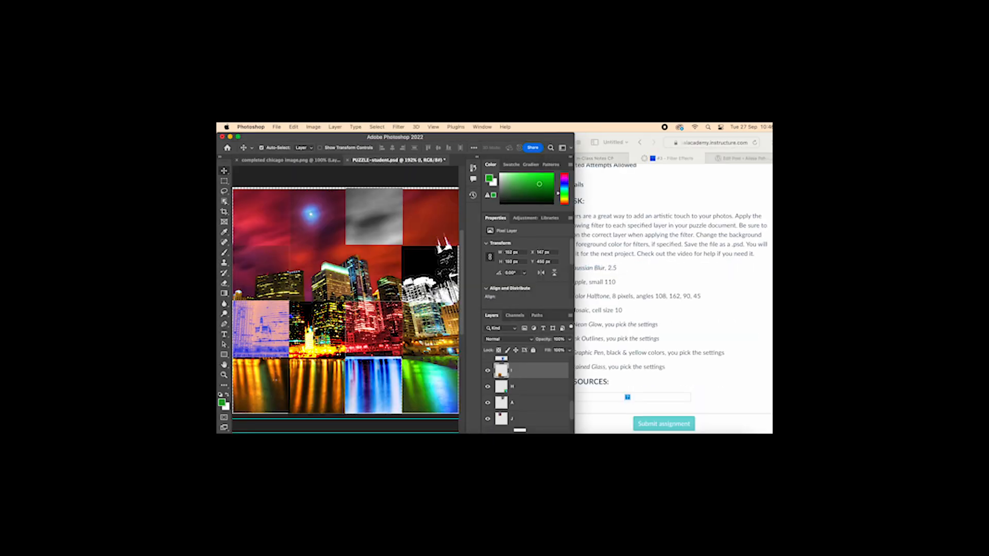
{"action": "left_click", "coordinate": [316, 339]}
{"action": "left_click", "coordinate": [317, 375]}
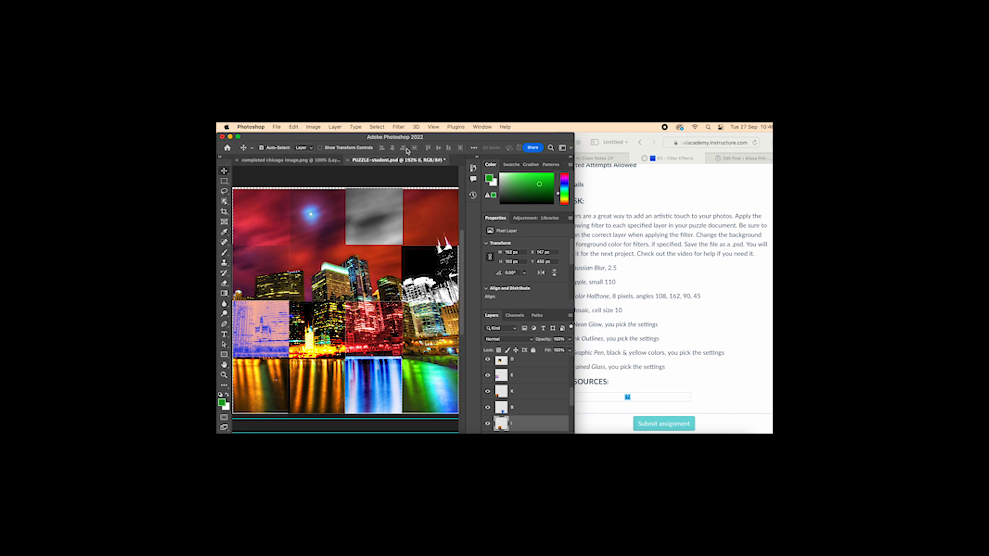
Apply the Gaussian Blur filter to layer I with the assignment's value of 2.5
{"action": "scroll", "coordinate": [595, 249], "scroll_direction": "up", "scroll_amount": 4}
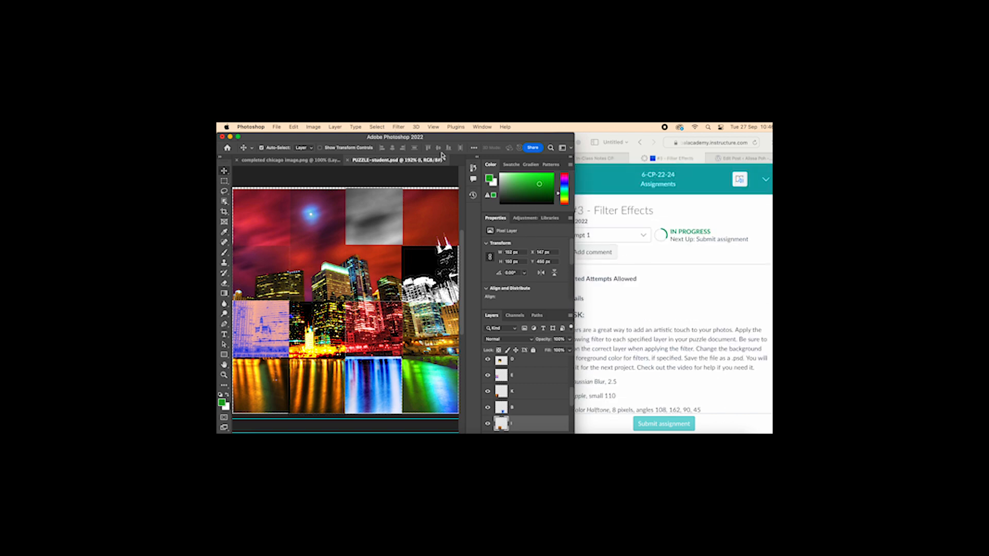
{"action": "left_click", "coordinate": [398, 126]}
{"action": "mouse_move", "coordinate": [448, 228]}
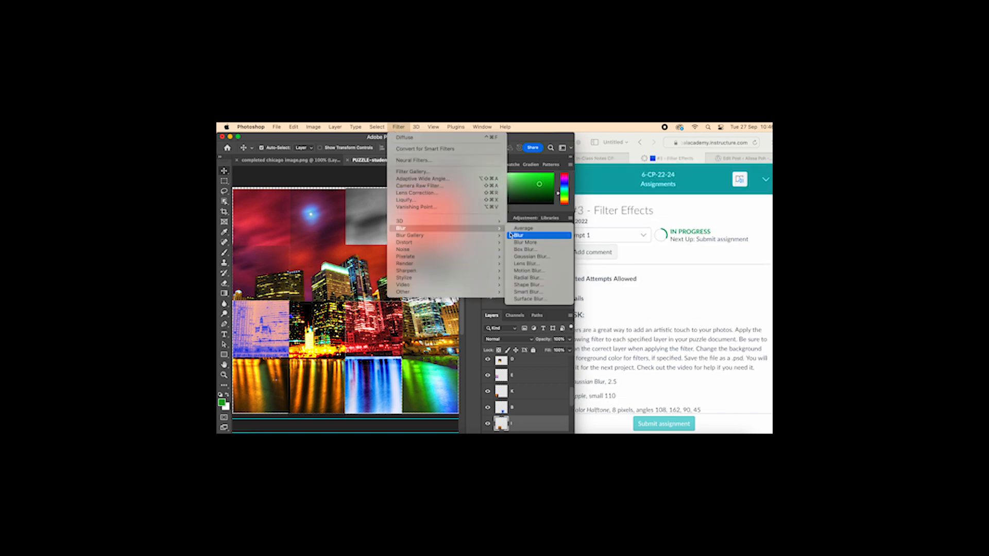
{"action": "left_click", "coordinate": [533, 257]}
{"action": "left_click", "coordinate": [548, 208]}
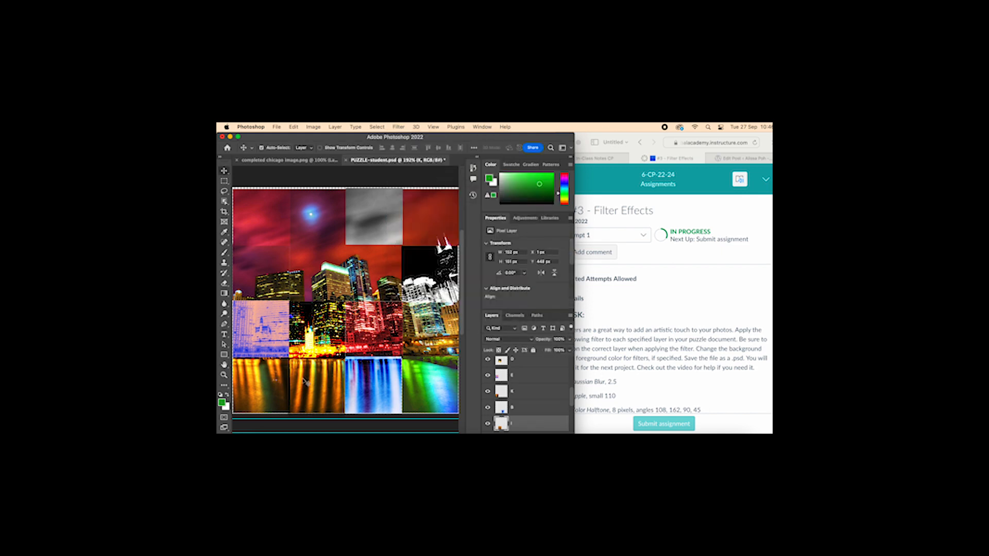
Resize the Photoshop and browser windows so the assignment's list of filters is fully readable alongside the puzzle
{"action": "scroll", "coordinate": [645, 351], "scroll_direction": "down", "scroll_amount": 3}
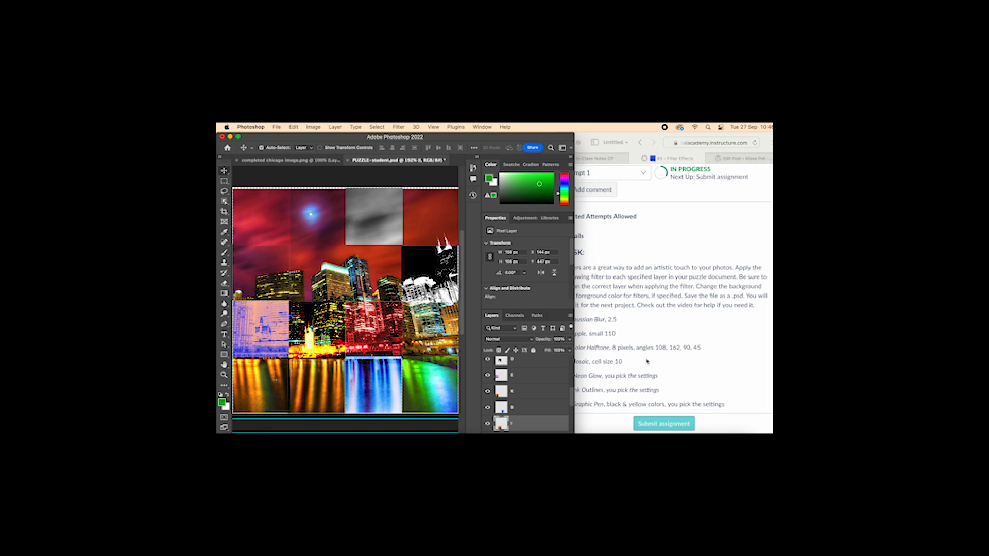
{"action": "left_click", "coordinate": [645, 350]}
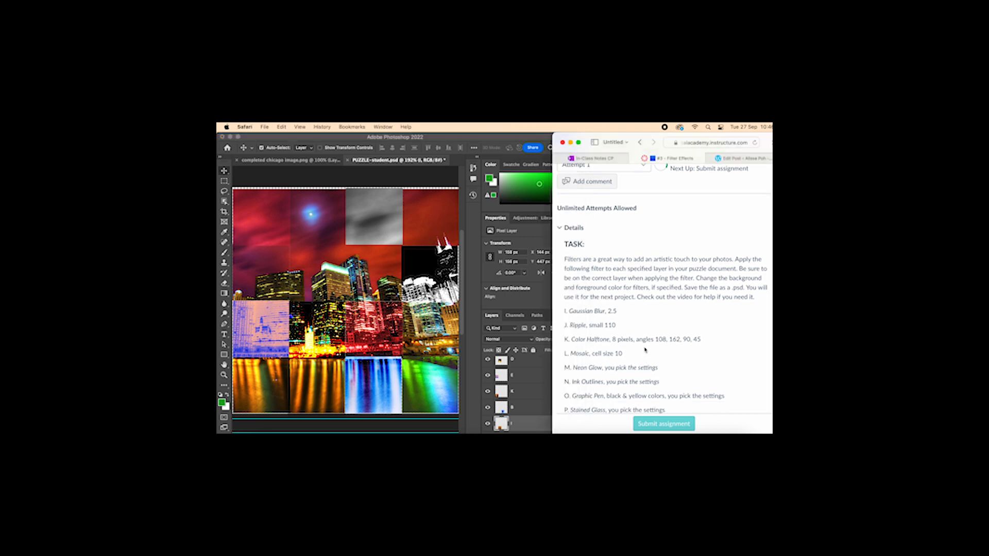
{"action": "left_click", "coordinate": [534, 301]}
{"action": "left_click_drag", "start_coordinate": [574, 303], "coordinate": [536, 315]}
{"action": "left_click", "coordinate": [553, 306]}
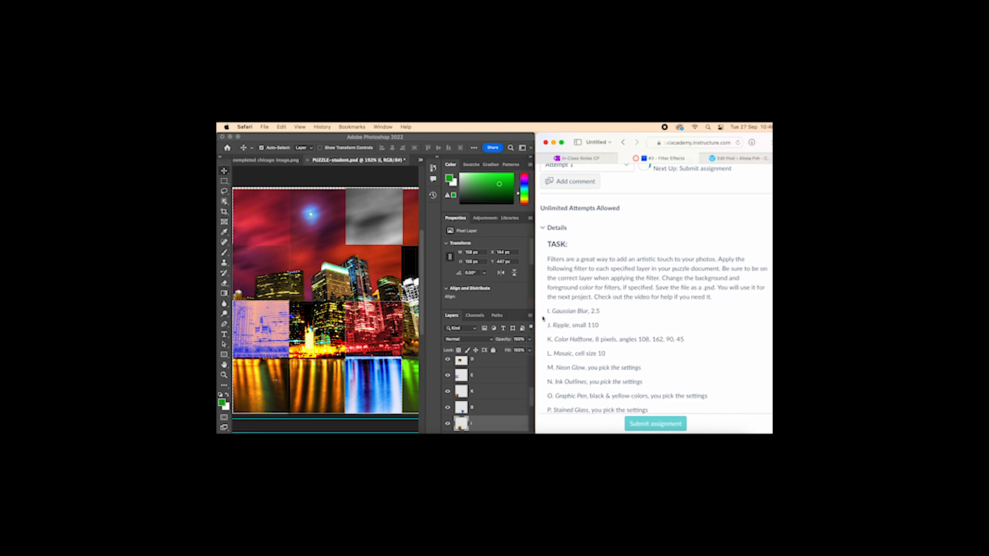
Select layer J, the moon piece in the puzzle's top row, and check its filter in the assignment
{"action": "scroll", "coordinate": [484, 375], "scroll_direction": "down", "scroll_amount": 5}
{"action": "left_click", "coordinate": [484, 405]}
{"action": "left_click", "coordinate": [292, 208]}
{"action": "left_click", "coordinate": [291, 209]}
{"action": "scroll", "coordinate": [592, 311], "scroll_direction": "down", "scroll_amount": 2}
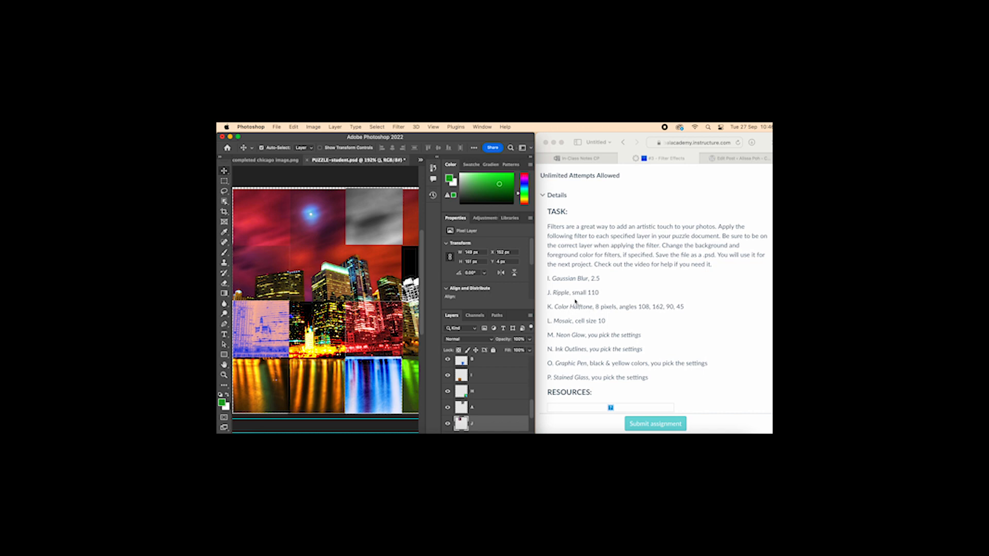
Apply a Ripple distortion filter to layer J with an amount of 110%
{"action": "left_click", "coordinate": [313, 126]}
{"action": "mouse_move", "coordinate": [332, 151]}
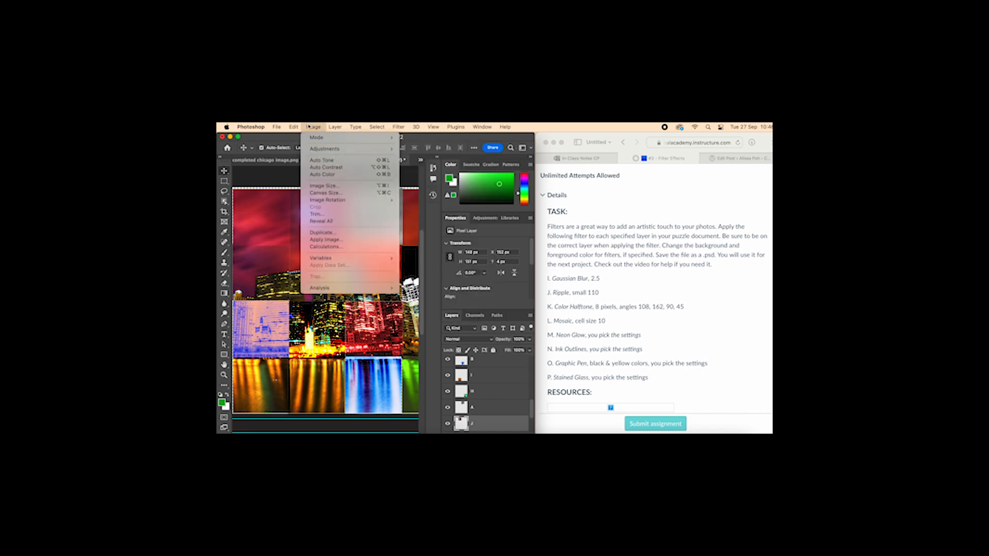
{"action": "mouse_move", "coordinate": [300, 128]}
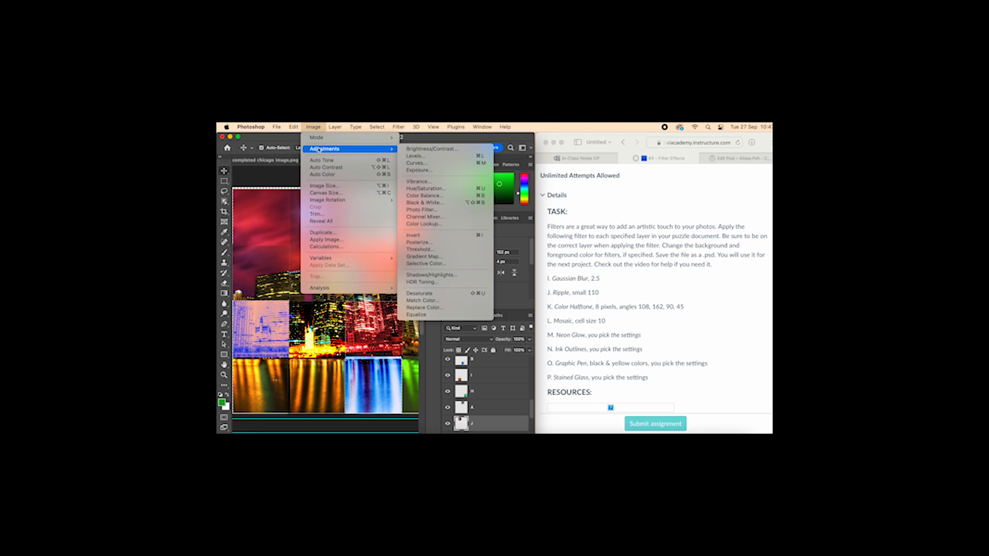
{"action": "mouse_move", "coordinate": [402, 127]}
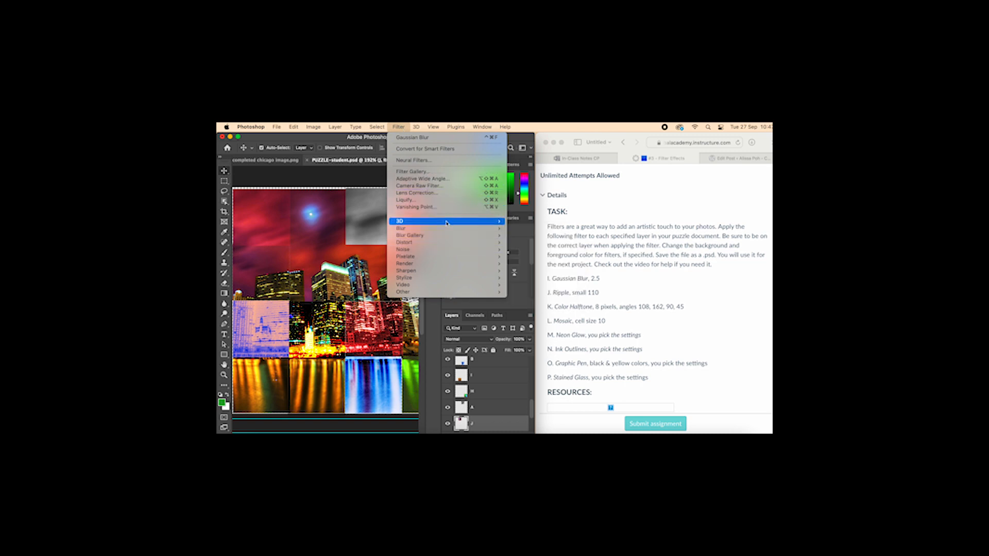
{"action": "mouse_move", "coordinate": [451, 229]}
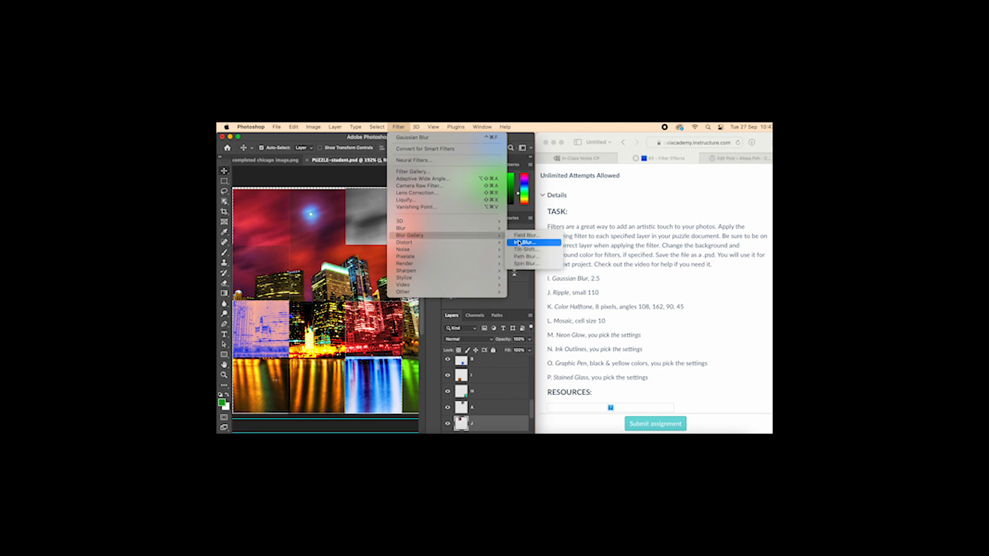
{"action": "left_click", "coordinate": [525, 264]}
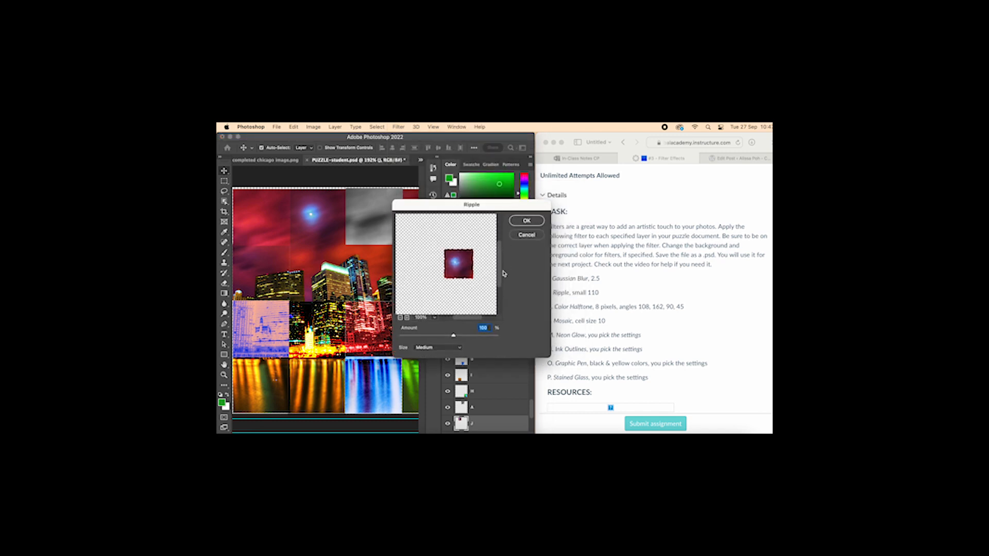
{"action": "left_click", "coordinate": [489, 328]}
{"action": "key", "text": "BackSpace"}
{"action": "type", "text": "1"}
{"action": "left_click", "coordinate": [535, 221]}
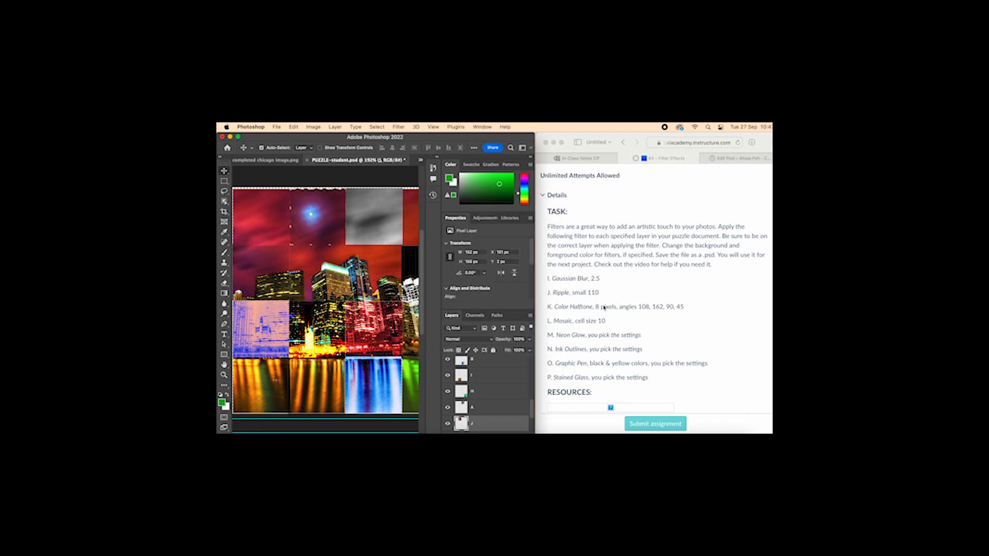
Apply a Color Halftone filter to layer K with an 8-pixel maximum radius and screen angles 108, 162, 90 and 45
{"action": "scroll", "coordinate": [496, 385], "scroll_direction": "up", "scroll_amount": 3}
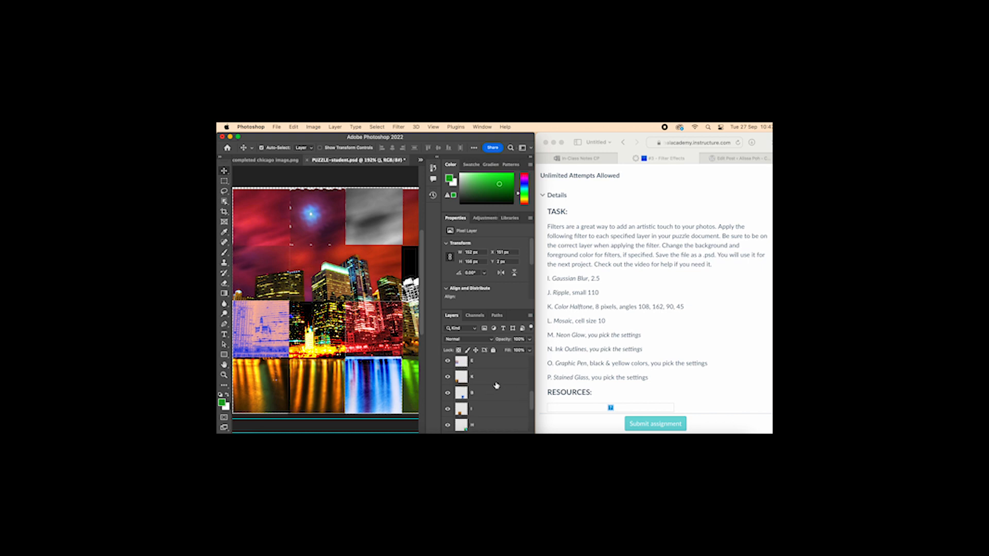
{"action": "left_click", "coordinate": [495, 380]}
{"action": "left_click", "coordinate": [399, 126]}
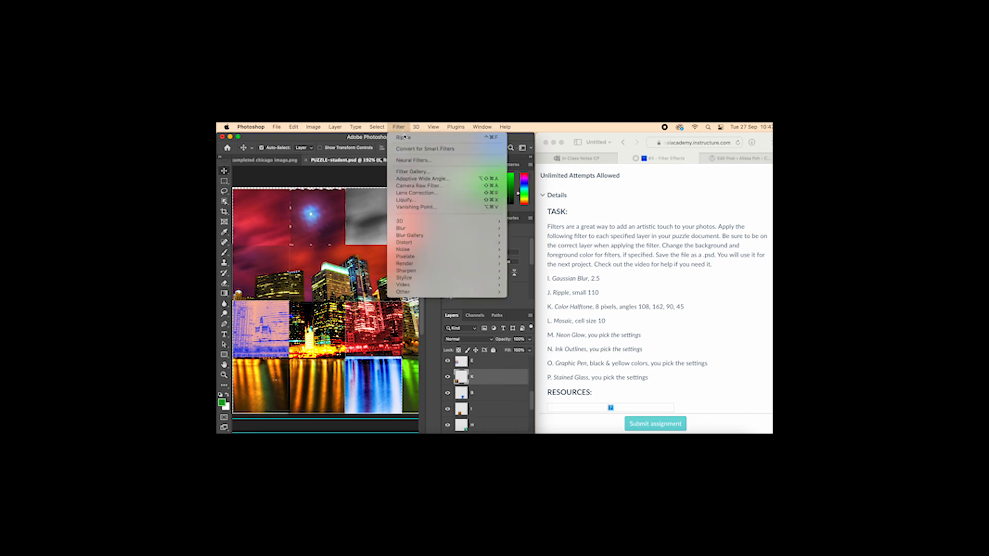
{"action": "mouse_move", "coordinate": [442, 221]}
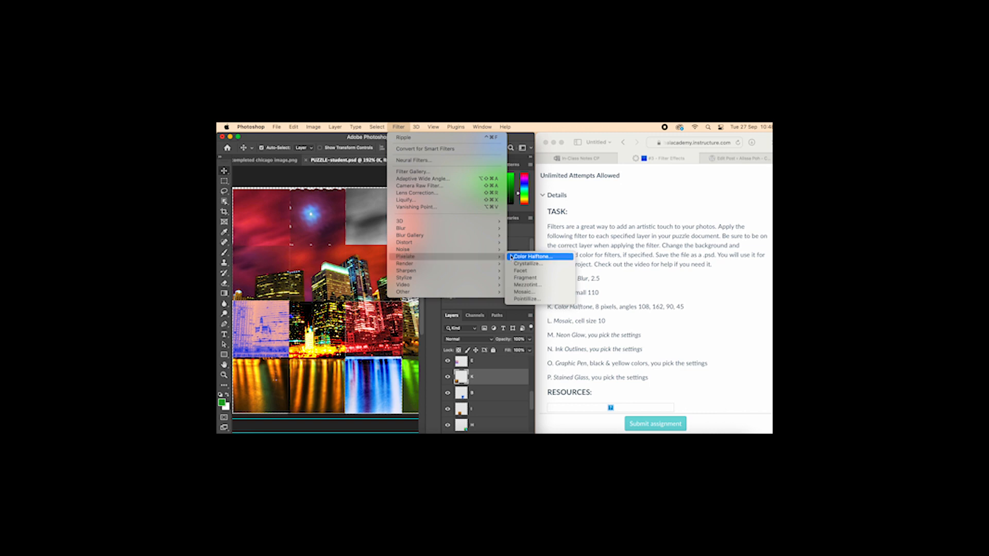
{"action": "left_click", "coordinate": [512, 258]}
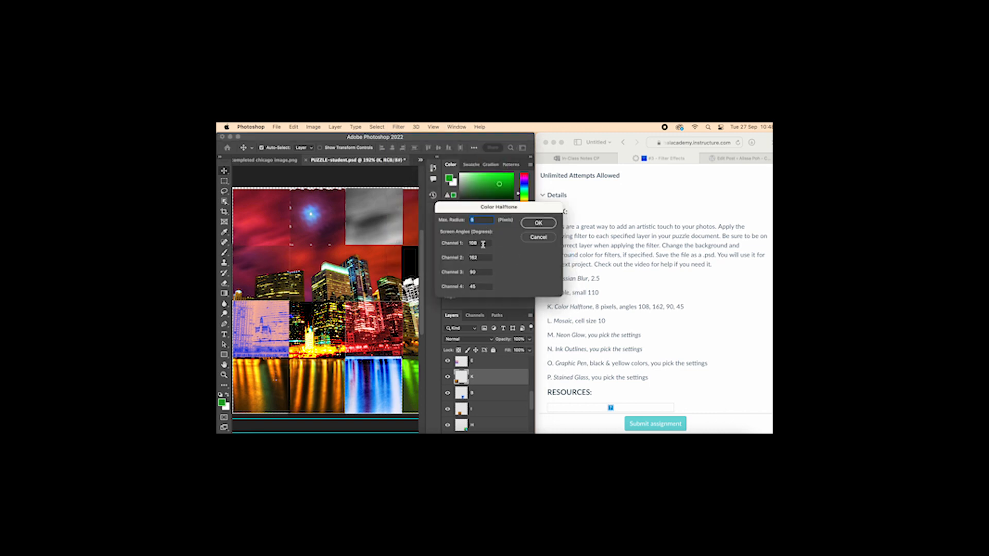
{"action": "left_click", "coordinate": [532, 222]}
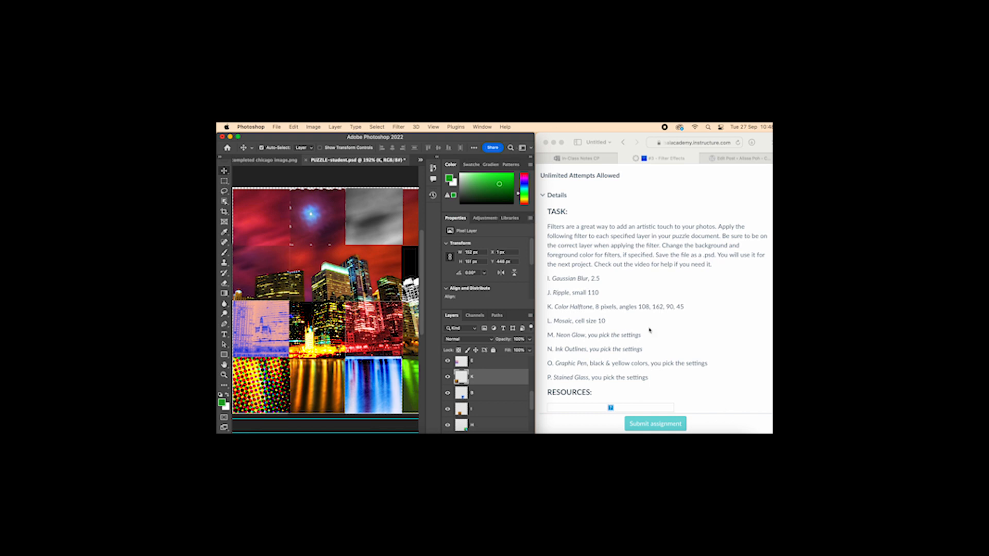
Apply a Mosaic filter with a cell size of 10 to layer L
{"action": "scroll", "coordinate": [515, 384], "scroll_direction": "down", "scroll_amount": 5}
{"action": "scroll", "coordinate": [495, 387], "scroll_direction": "up", "scroll_amount": 5}
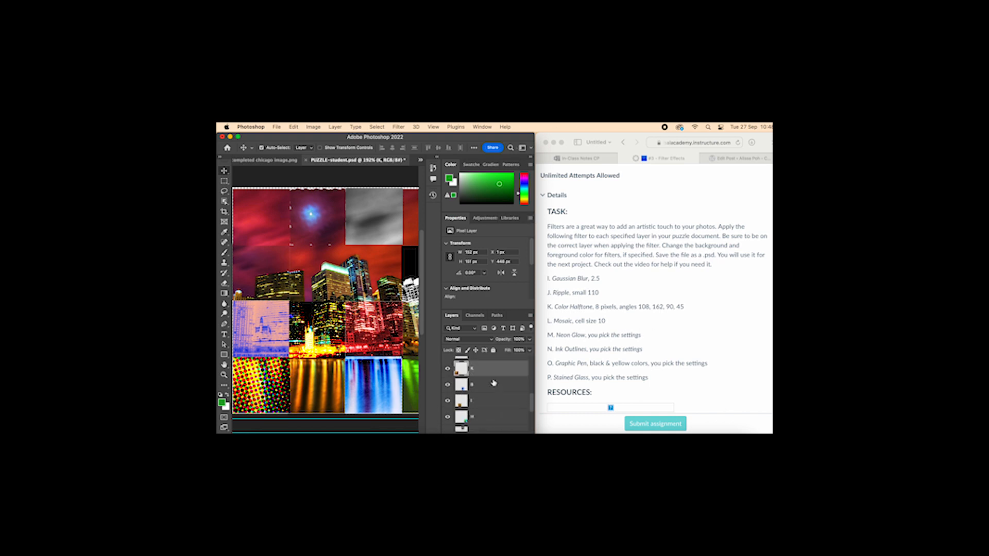
{"action": "left_click", "coordinate": [498, 390]}
{"action": "scroll", "coordinate": [385, 330], "scroll_direction": "right", "scroll_amount": 3}
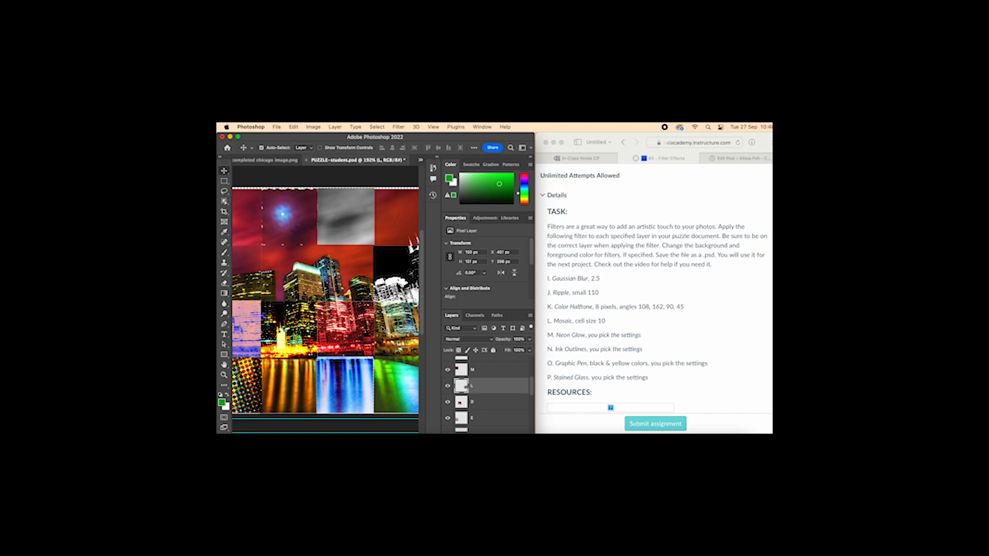
{"action": "scroll", "coordinate": [486, 392], "scroll_direction": "up", "scroll_amount": 2}
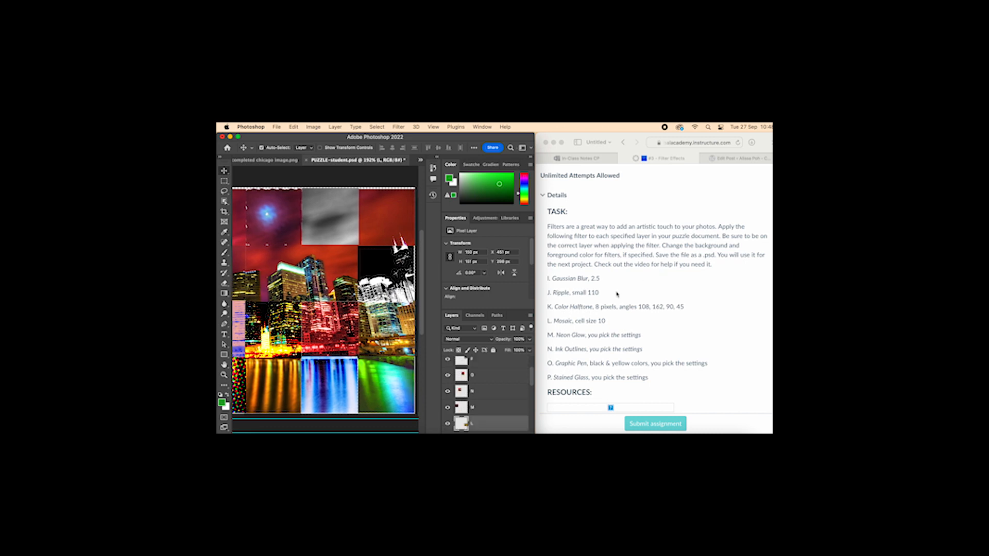
{"action": "left_click", "coordinate": [399, 127]}
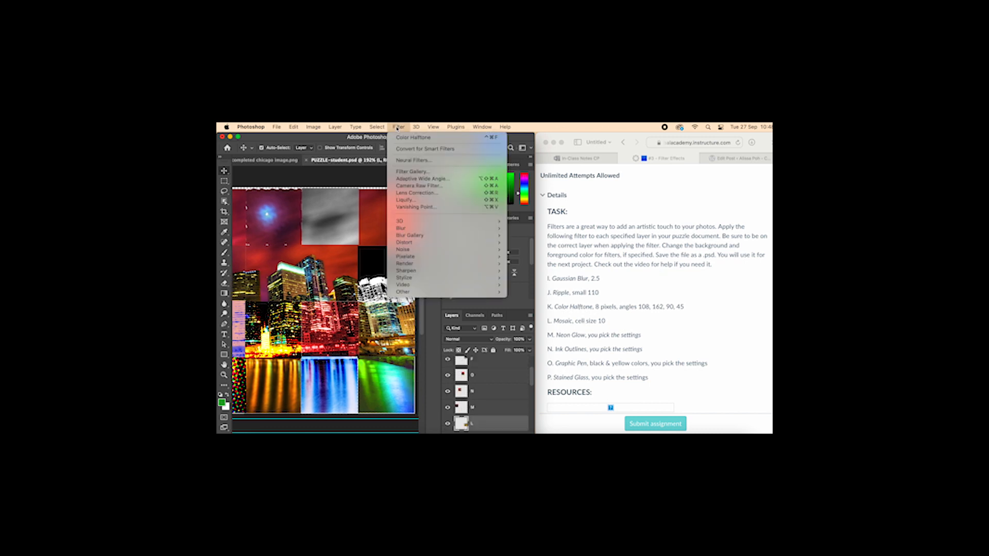
{"action": "mouse_move", "coordinate": [443, 229]}
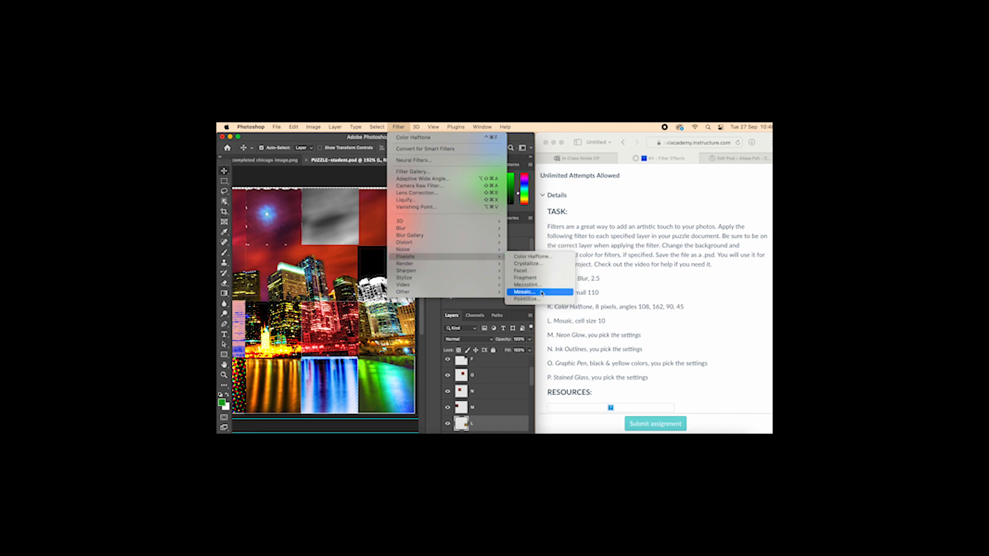
{"action": "left_click", "coordinate": [523, 292]}
{"action": "key", "text": "BackSpace"}
{"action": "type", "text": "10"}
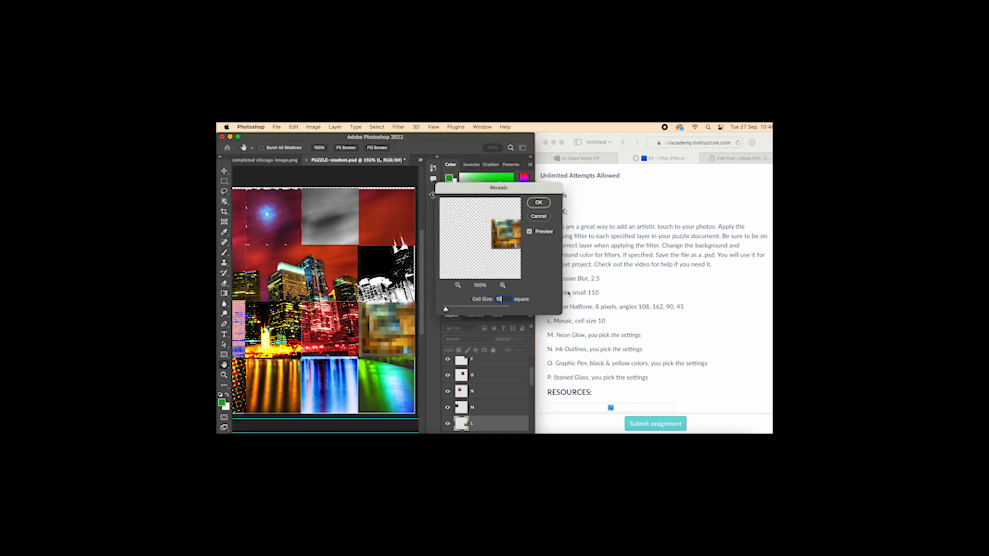
{"action": "left_click", "coordinate": [538, 203]}
{"action": "left_click_drag", "start_coordinate": [395, 342], "coordinate": [404, 327]}
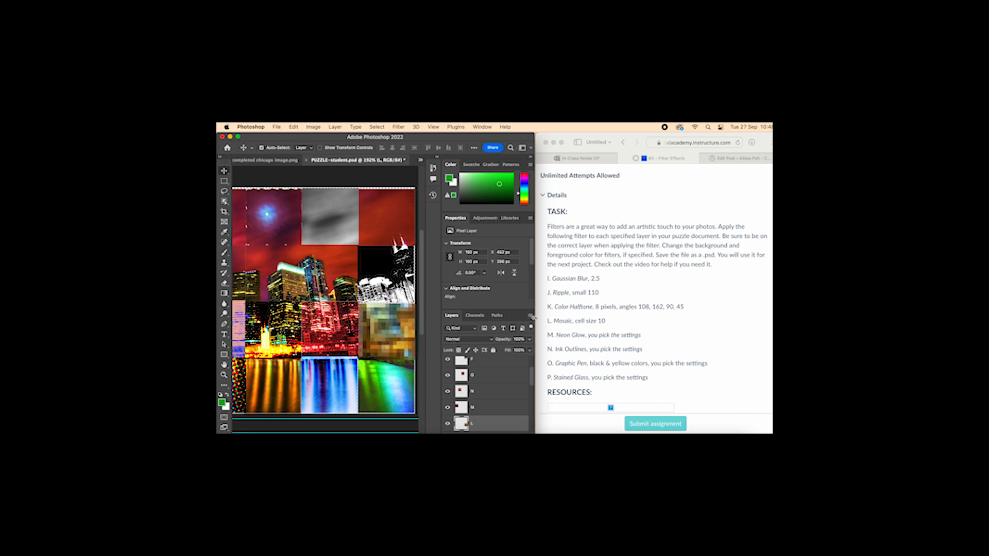
Select layer M, the first piece in the puzzle's second row
{"action": "scroll", "coordinate": [602, 361], "scroll_direction": "down", "scroll_amount": 2}
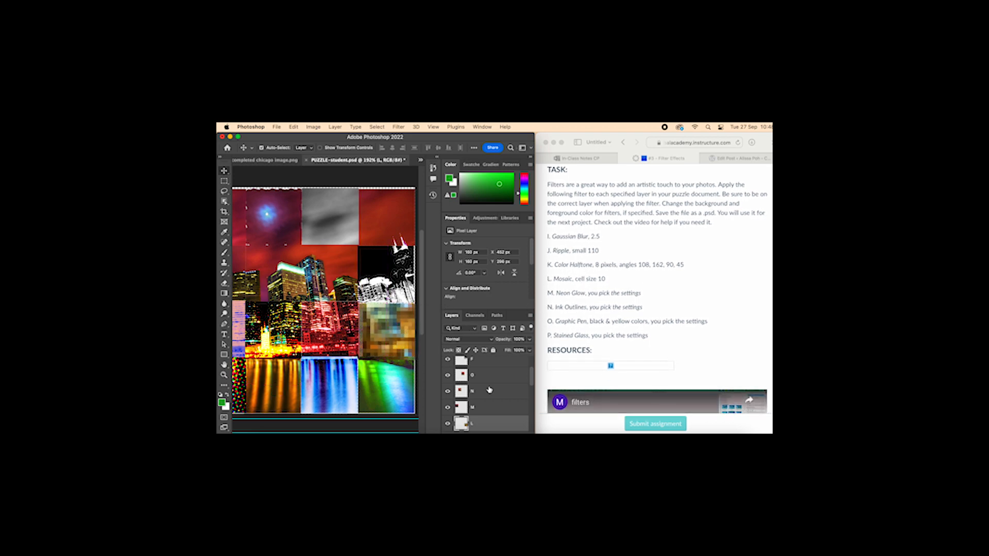
{"action": "left_click", "coordinate": [263, 312]}
{"action": "scroll", "coordinate": [263, 312], "scroll_direction": "left", "scroll_amount": 5}
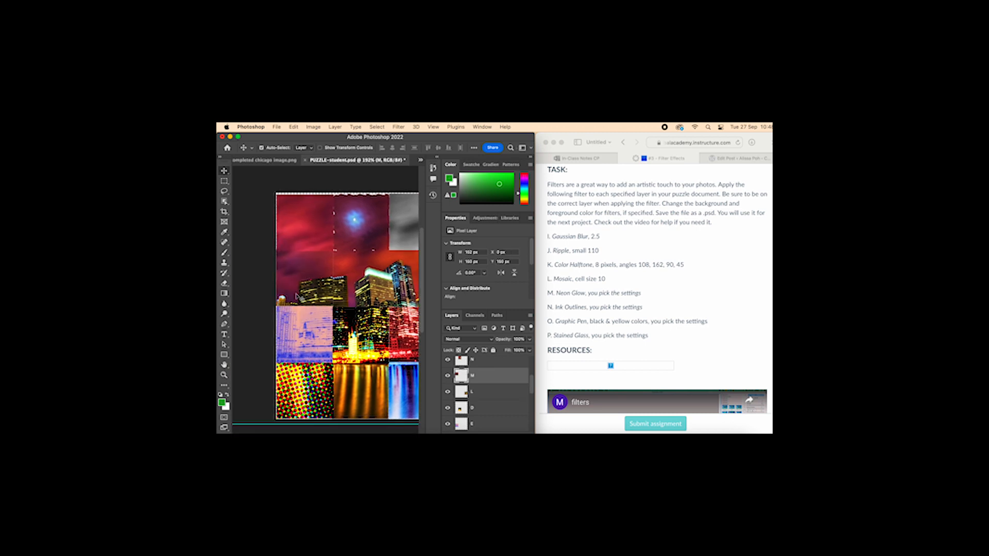
Look for the Neon Glow filter among the available filters and plugins, checking its name in the assignment
{"action": "left_click", "coordinate": [398, 126]}
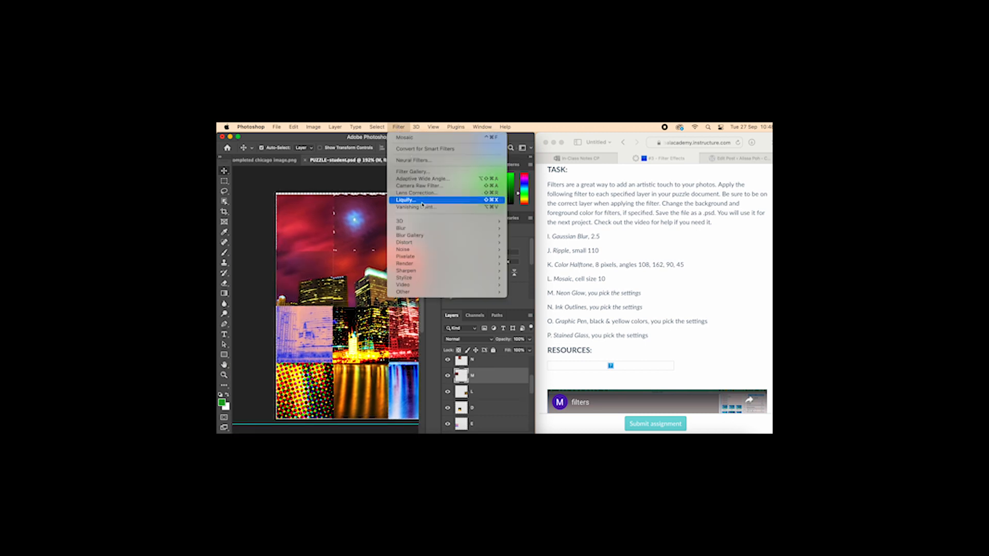
{"action": "mouse_move", "coordinate": [432, 244]}
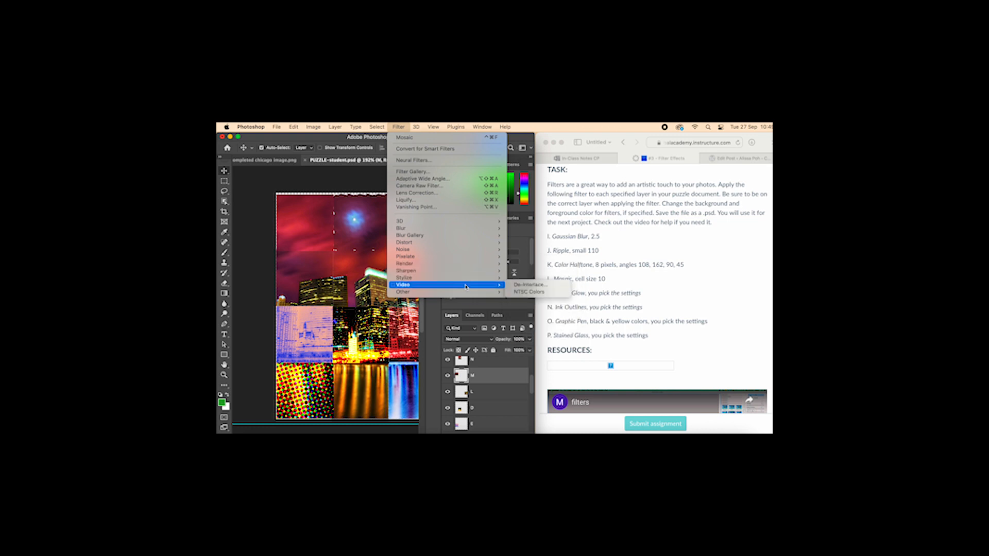
{"action": "left_click", "coordinate": [644, 287]}
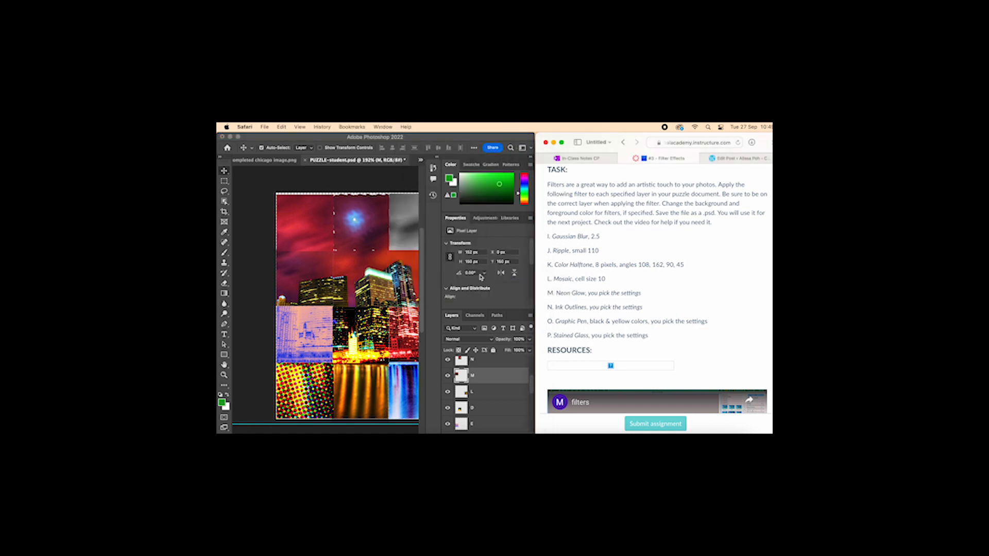
{"action": "left_click", "coordinate": [427, 268]}
{"action": "left_click", "coordinate": [397, 127]}
{"action": "mouse_move", "coordinate": [345, 128]}
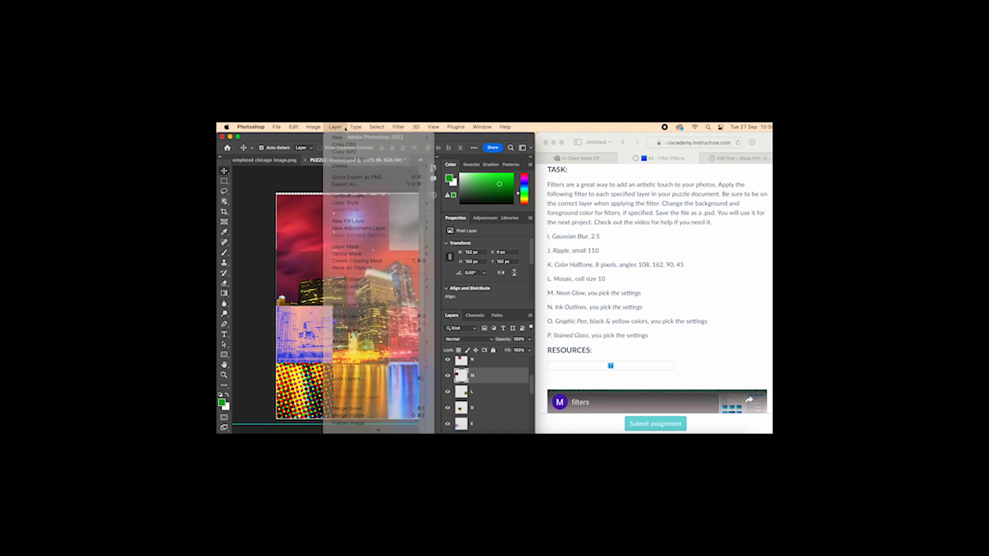
{"action": "left_click", "coordinate": [456, 129]}
{"action": "scroll", "coordinate": [590, 215], "scroll_direction": "up", "scroll_amount": 5}
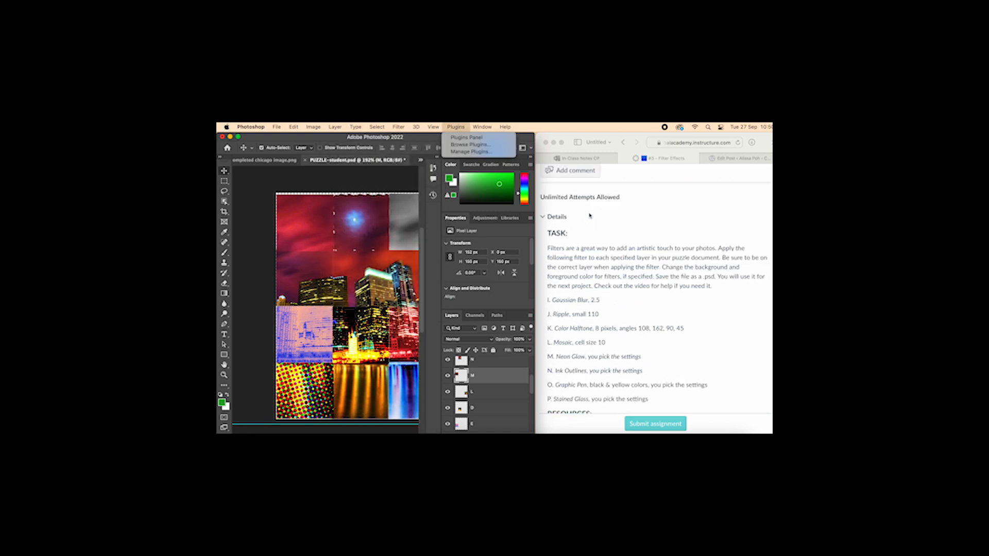
{"action": "scroll", "coordinate": [590, 215], "scroll_direction": "down", "scroll_amount": 5}
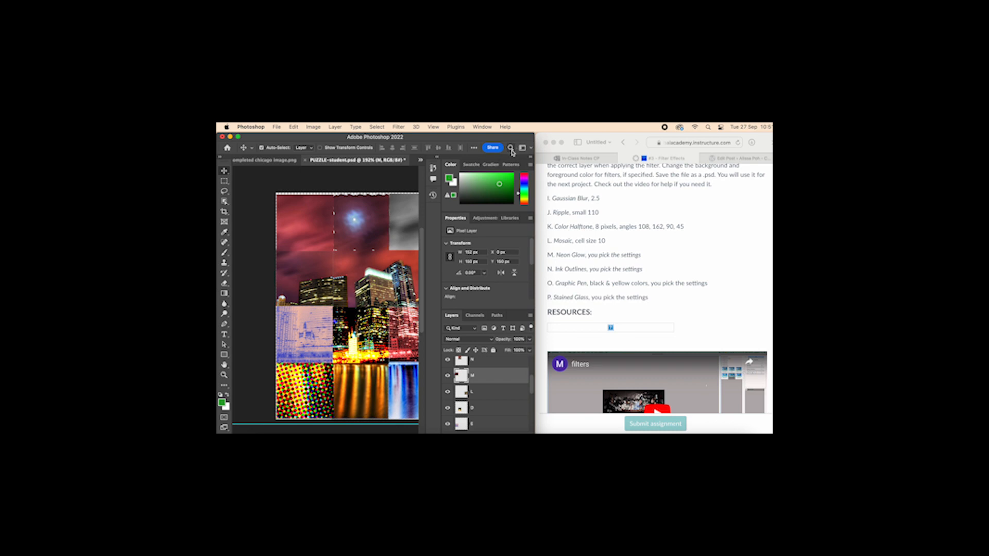
Search the commands for "glow" and apply the Neon Glow filter to layer M
{"action": "left_click", "coordinate": [511, 148]}
{"action": "left_click", "coordinate": [334, 183]}
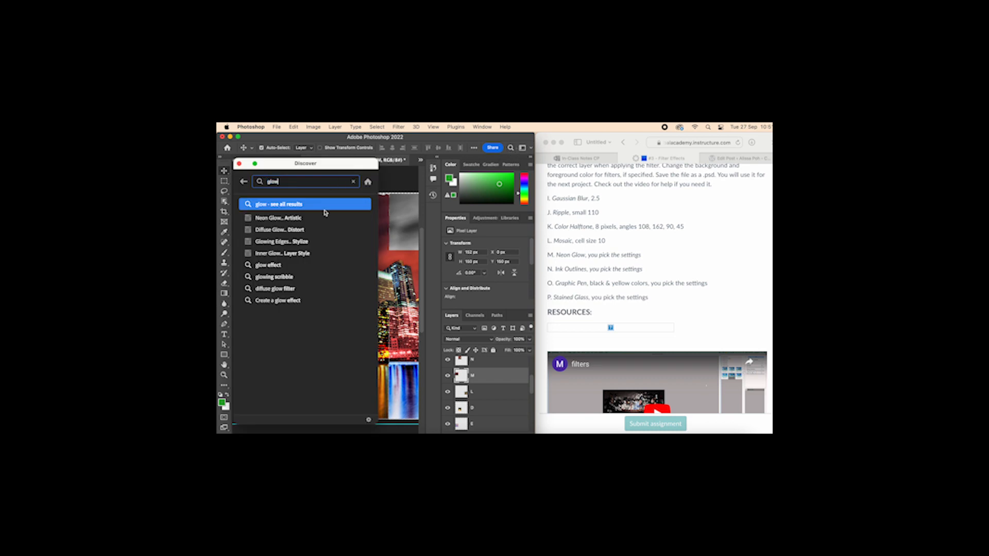
{"action": "left_click", "coordinate": [320, 218]}
{"action": "left_click", "coordinate": [620, 152]}
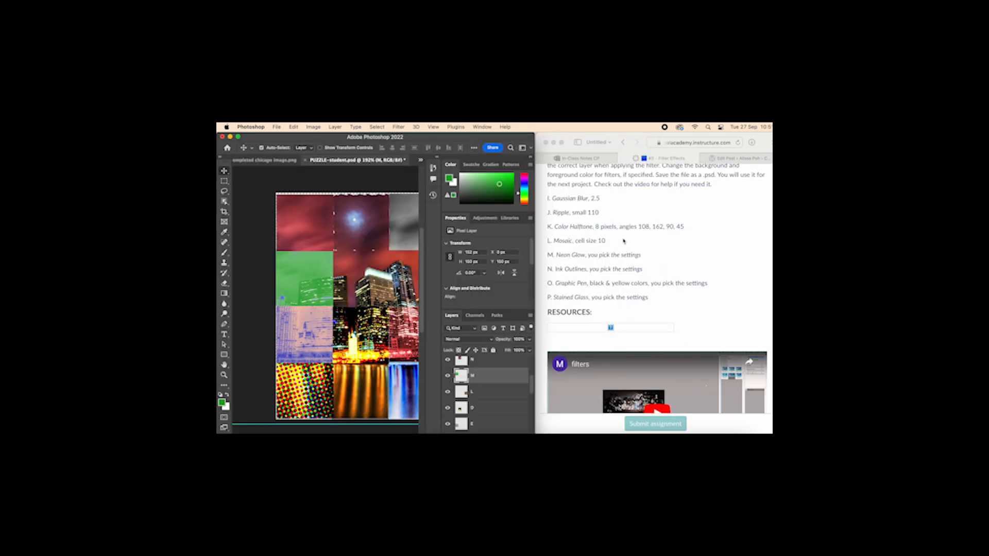
Apply the Ink Outlines filter to layer N with stroke length 4, dark intensity 20 and light intensity 10
{"action": "left_click", "coordinate": [381, 208]}
{"action": "scroll", "coordinate": [490, 396], "scroll_direction": "down", "scroll_amount": 2}
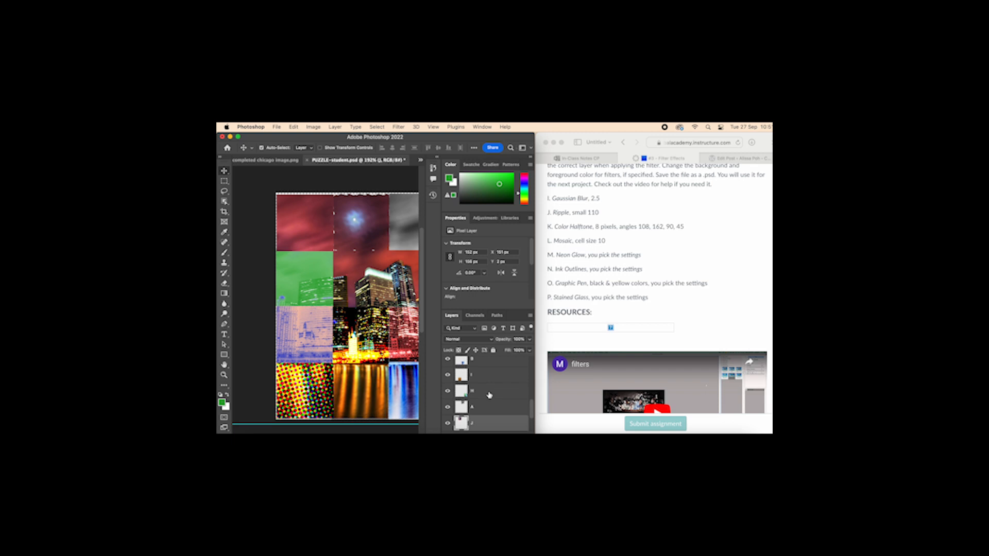
{"action": "scroll", "coordinate": [487, 392], "scroll_direction": "up", "scroll_amount": 5}
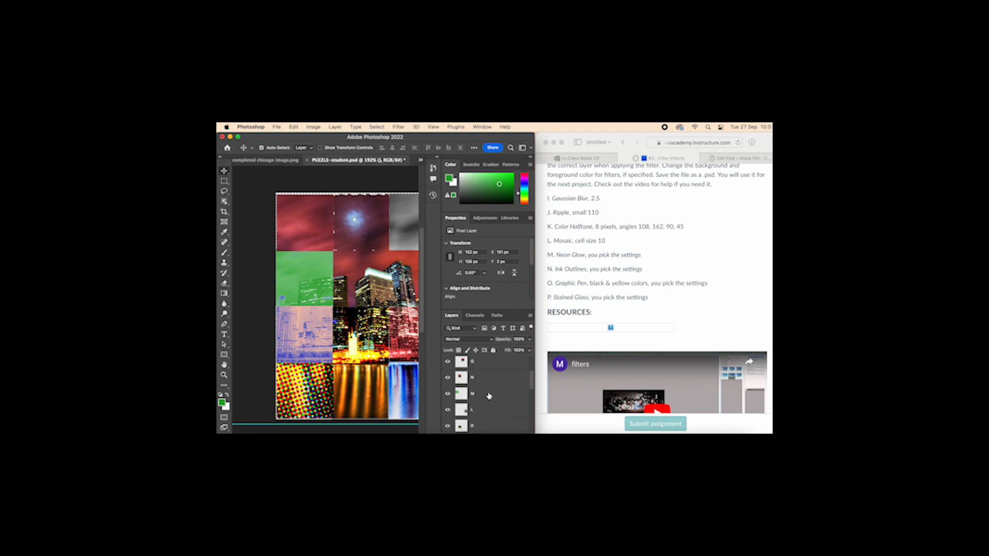
{"action": "left_click", "coordinate": [480, 377]}
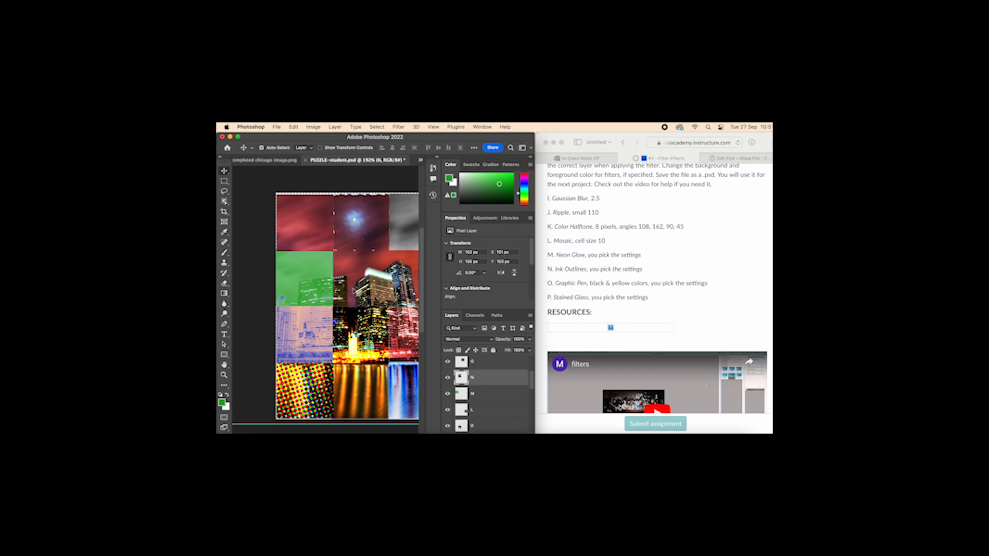
{"action": "left_click", "coordinate": [510, 148]}
{"action": "type", "text": "ink ou"}
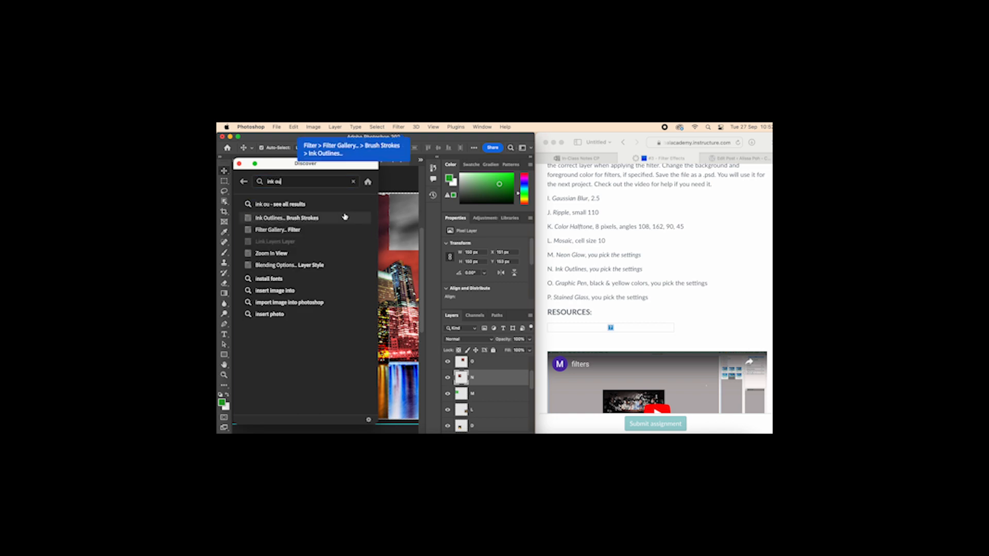
{"action": "left_click", "coordinate": [345, 216]}
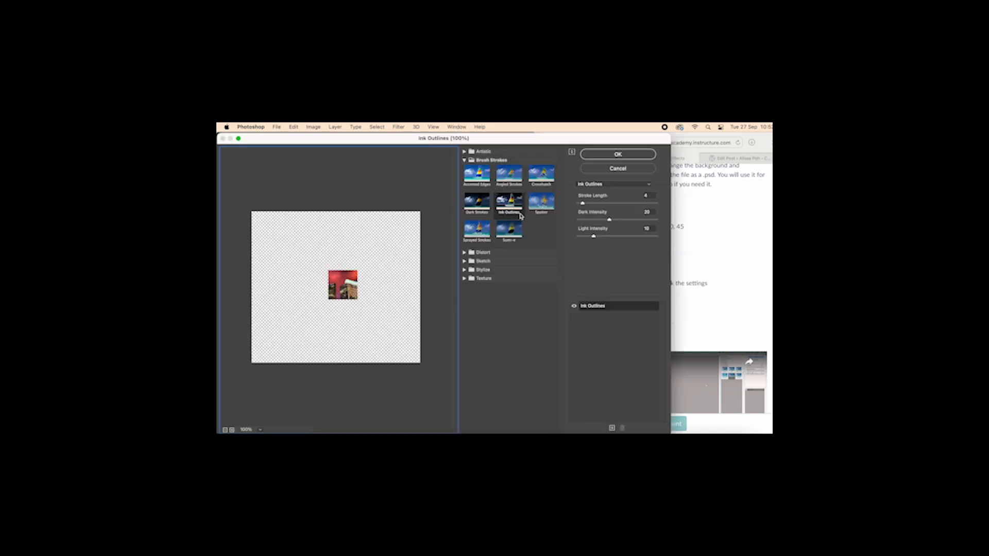
{"action": "left_click", "coordinate": [608, 155]}
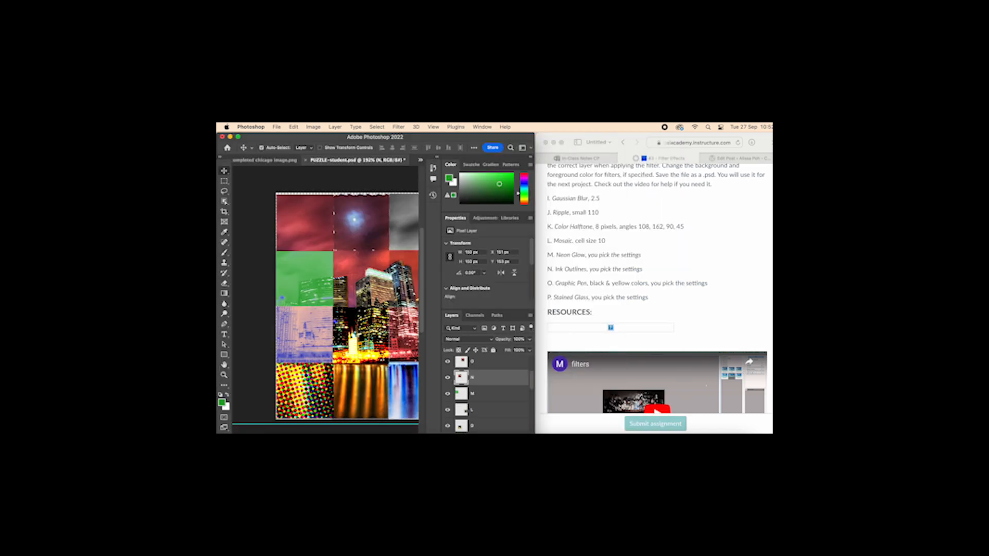
Select layer O, find the Graphic Pen filter by searching for "graphic", and open its settings in a narrower window
{"action": "scroll", "coordinate": [654, 258], "scroll_direction": "down", "scroll_amount": 1}
{"action": "left_click", "coordinate": [511, 149]}
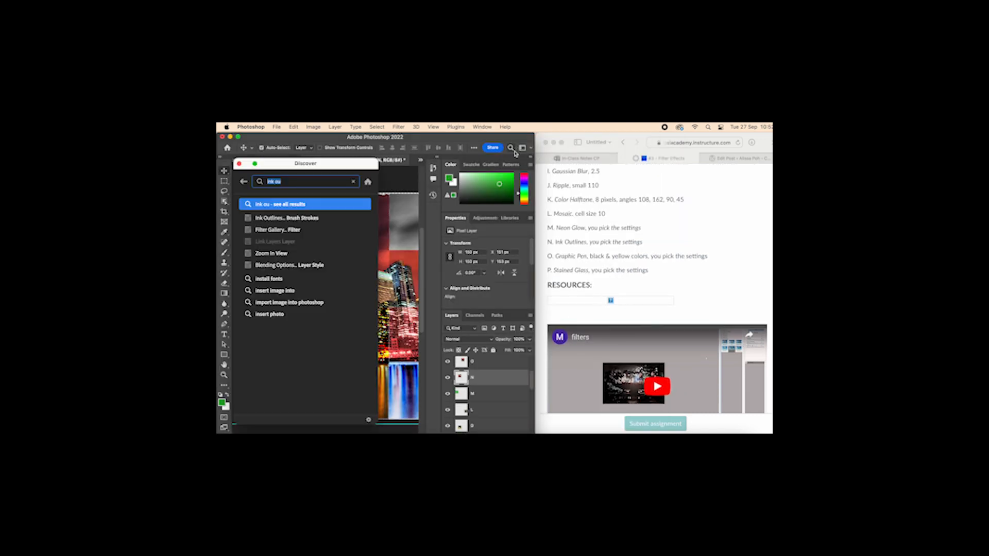
{"action": "left_click", "coordinate": [239, 164]}
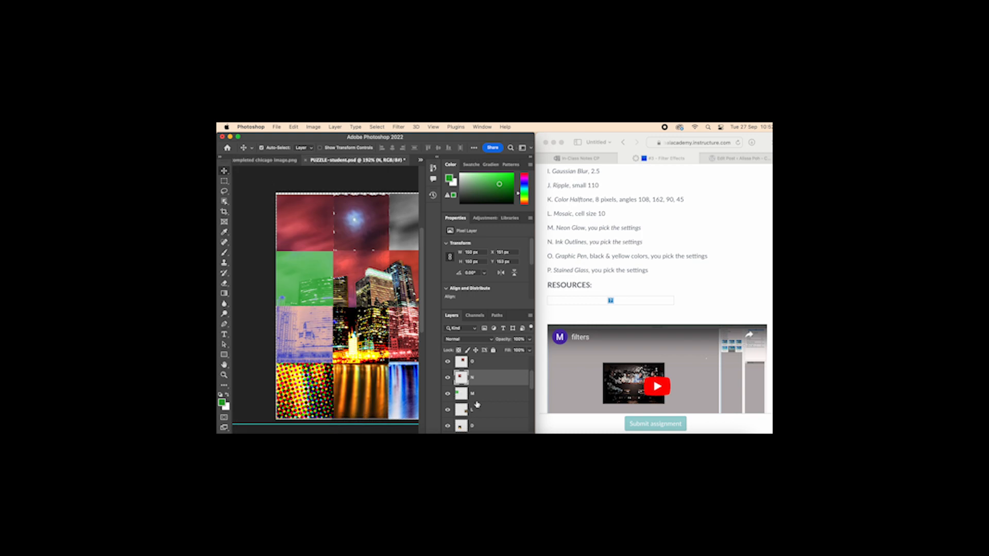
{"action": "left_click", "coordinate": [477, 362]}
{"action": "scroll", "coordinate": [374, 327], "scroll_direction": "right", "scroll_amount": 3}
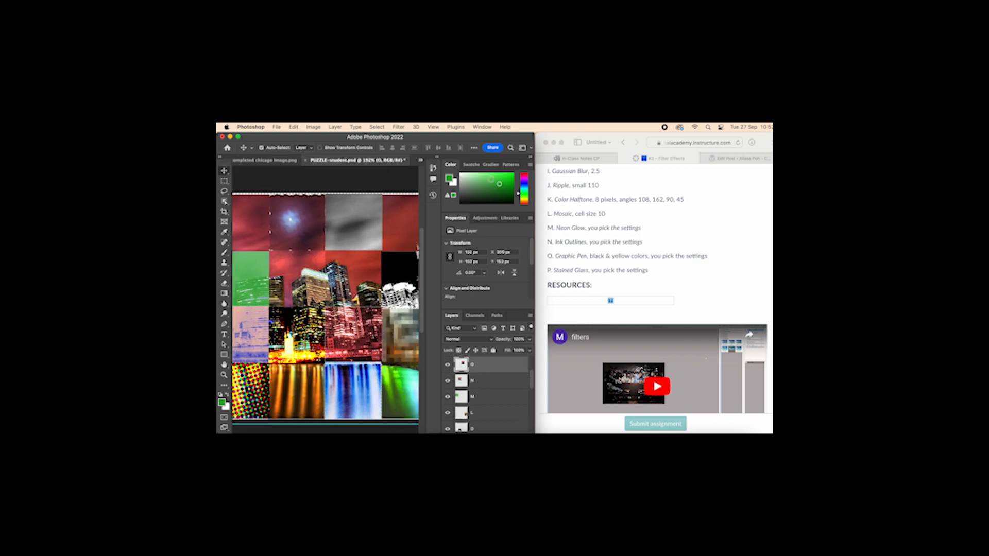
{"action": "left_click", "coordinate": [510, 149]}
{"action": "type", "text": "graphicc"}
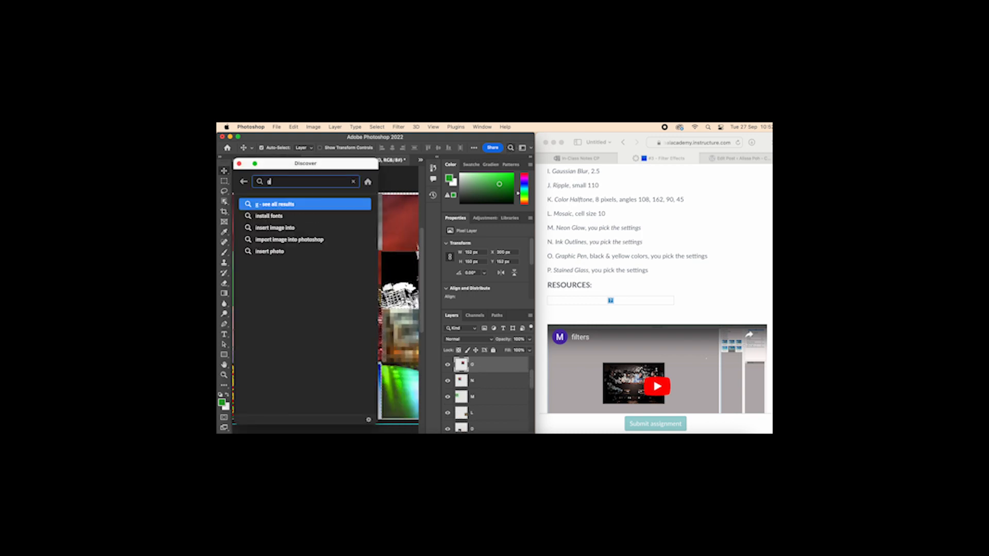
{"action": "key", "text": "BackSpace"}
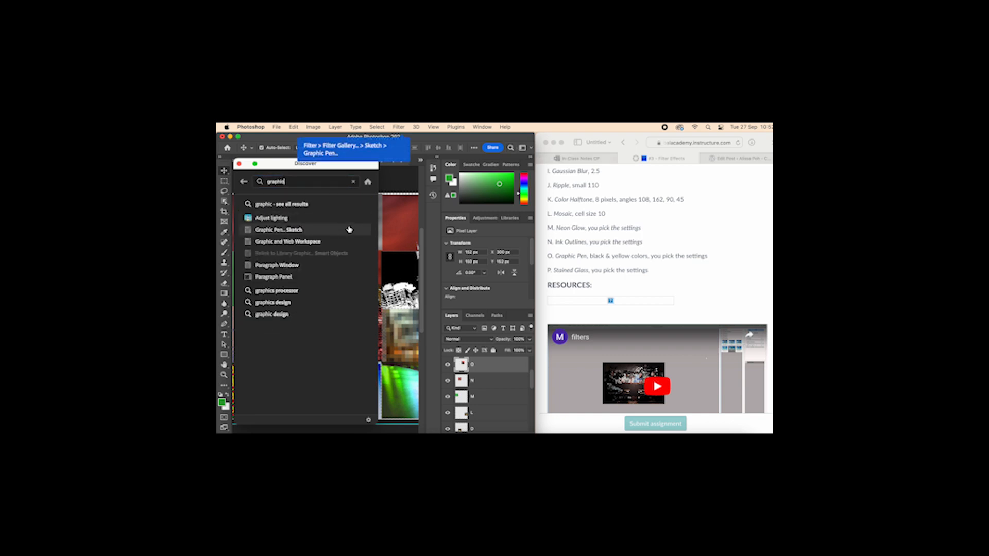
{"action": "left_click", "coordinate": [349, 229]}
{"action": "left_click_drag", "start_coordinate": [667, 185], "coordinate": [513, 191]}
Look through the filter list, stroke directions and filter categories available alongside the Graphic Pen settings
{"action": "left_click", "coordinate": [528, 186]}
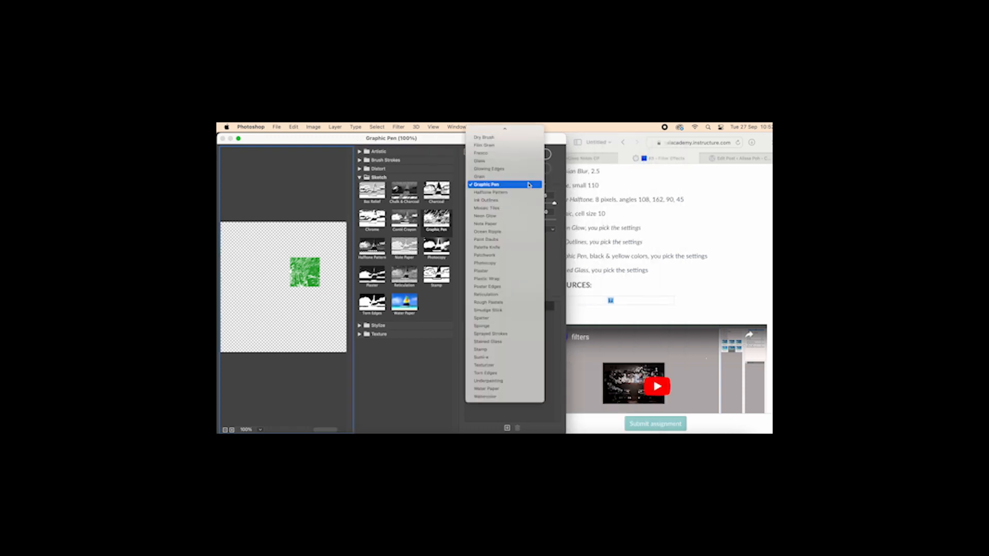
{"action": "scroll", "coordinate": [524, 224], "scroll_direction": "up", "scroll_amount": 4}
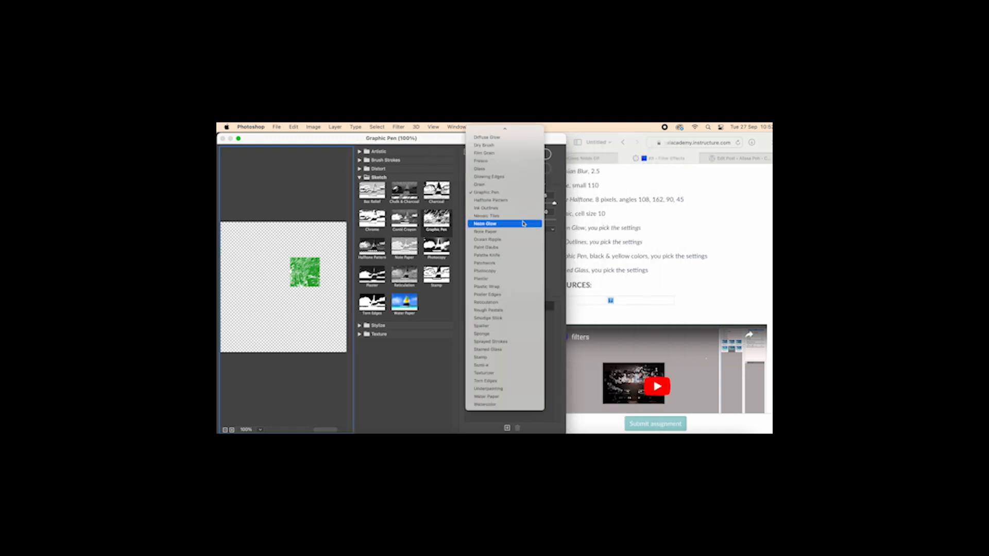
{"action": "left_click", "coordinate": [556, 178]}
{"action": "left_click", "coordinate": [537, 230]}
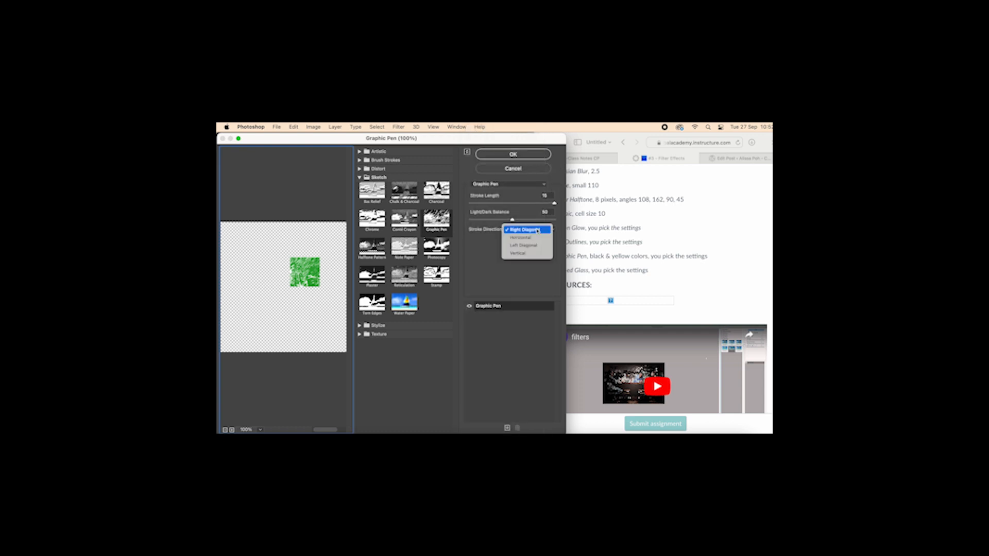
{"action": "left_click", "coordinate": [556, 266]}
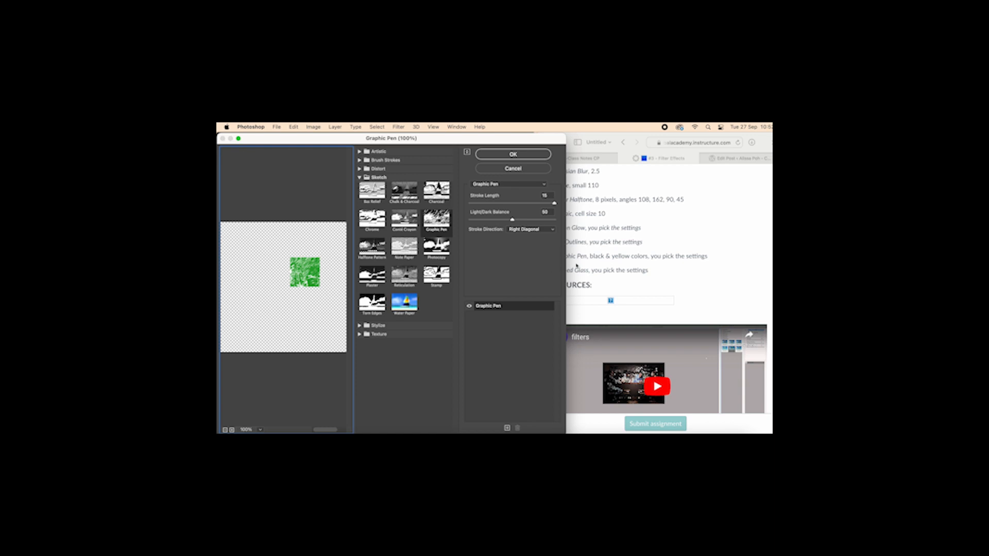
{"action": "left_click", "coordinate": [391, 169]}
{"action": "left_click", "coordinate": [398, 161]}
{"action": "left_click", "coordinate": [404, 153]}
{"action": "left_click", "coordinate": [404, 153]}
{"action": "left_click", "coordinate": [405, 161]}
{"action": "left_click", "coordinate": [406, 169]}
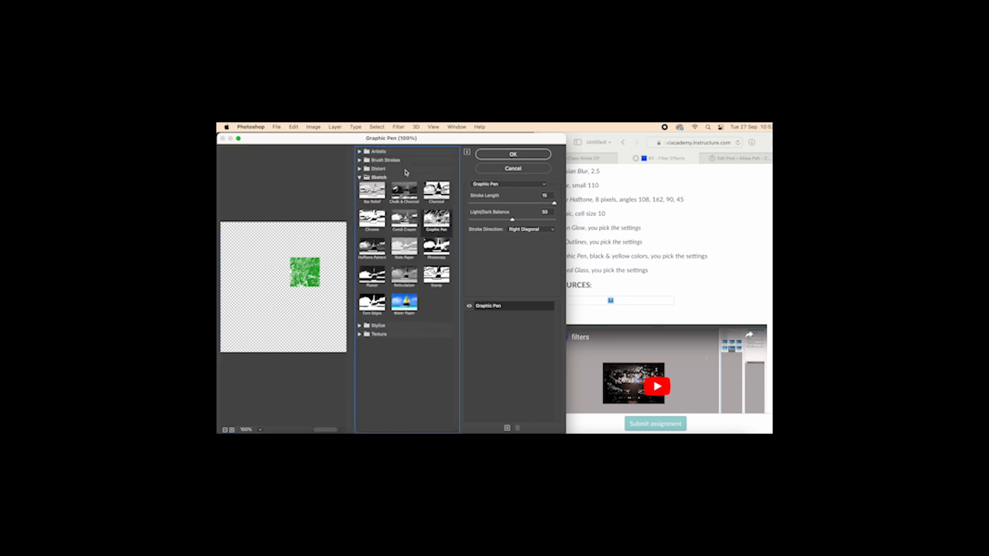
{"action": "left_click", "coordinate": [411, 327]}
{"action": "left_click", "coordinate": [411, 327]}
Apply the Graphic Pen filter to layer O with stroke length 11, light/dark balance 38 and right diagonal strokes
{"action": "left_click_drag", "start_coordinate": [512, 220], "coordinate": [490, 220]}
{"action": "left_click", "coordinate": [502, 226]}
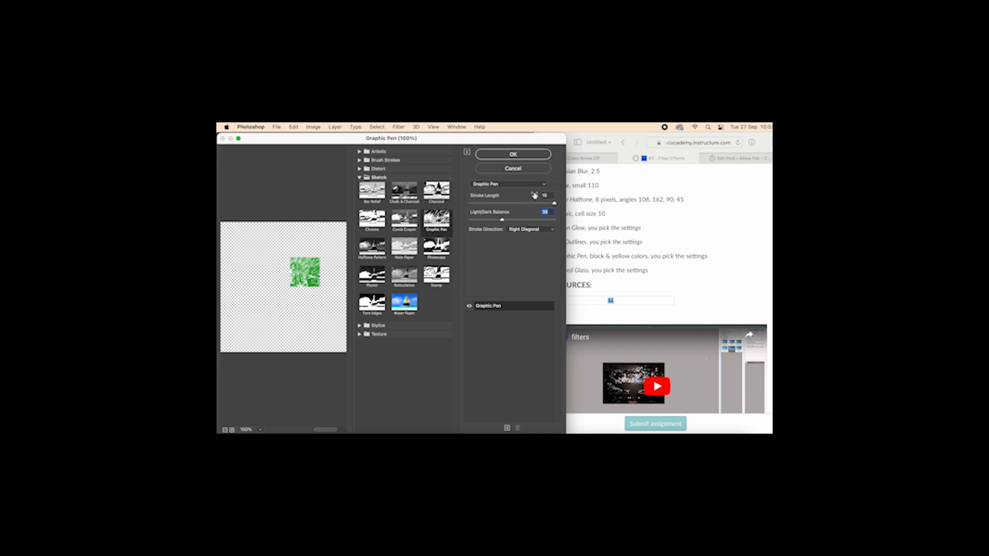
{"action": "left_click_drag", "start_coordinate": [555, 204], "coordinate": [526, 204]}
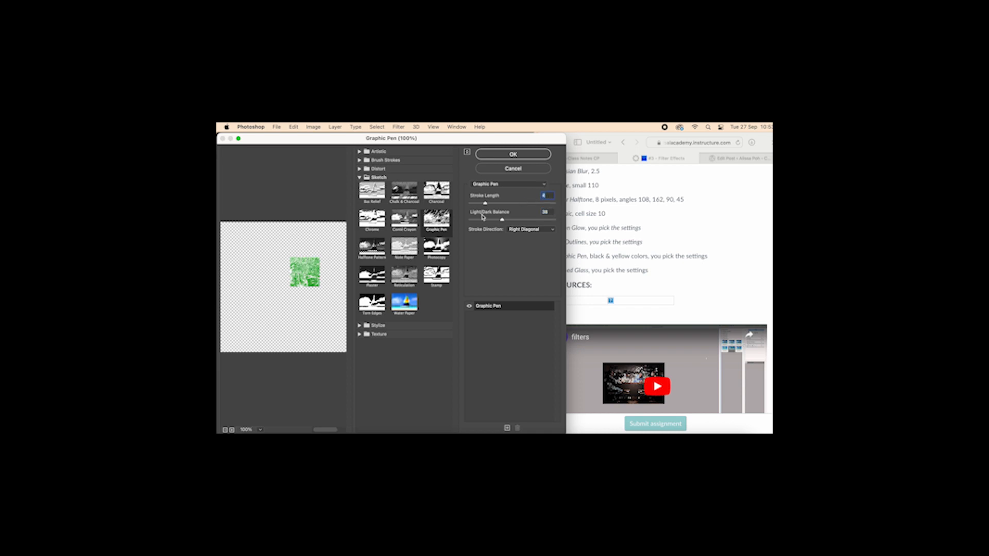
{"action": "key", "text": "Up"}
{"action": "left_click", "coordinate": [525, 186]}
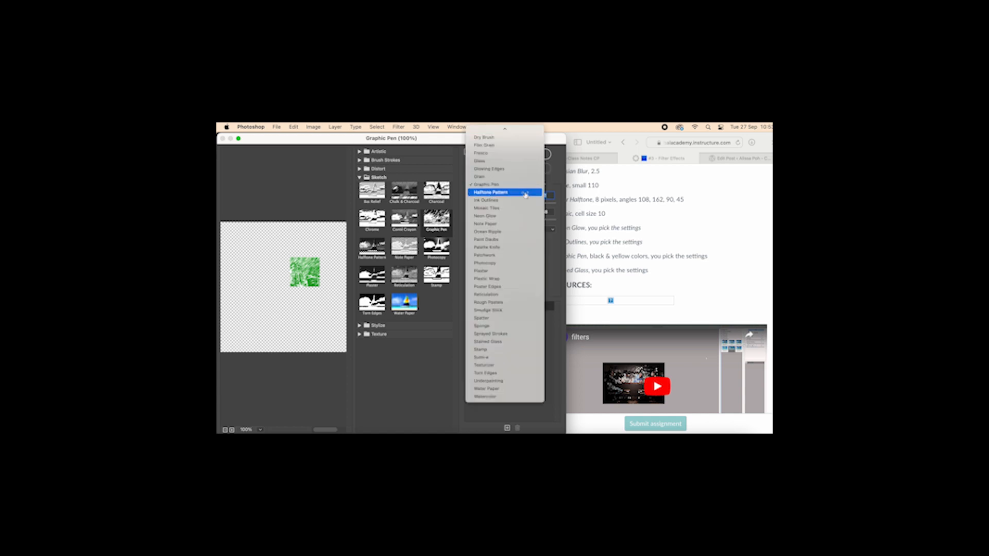
{"action": "scroll", "coordinate": [524, 202], "scroll_direction": "up", "scroll_amount": 5}
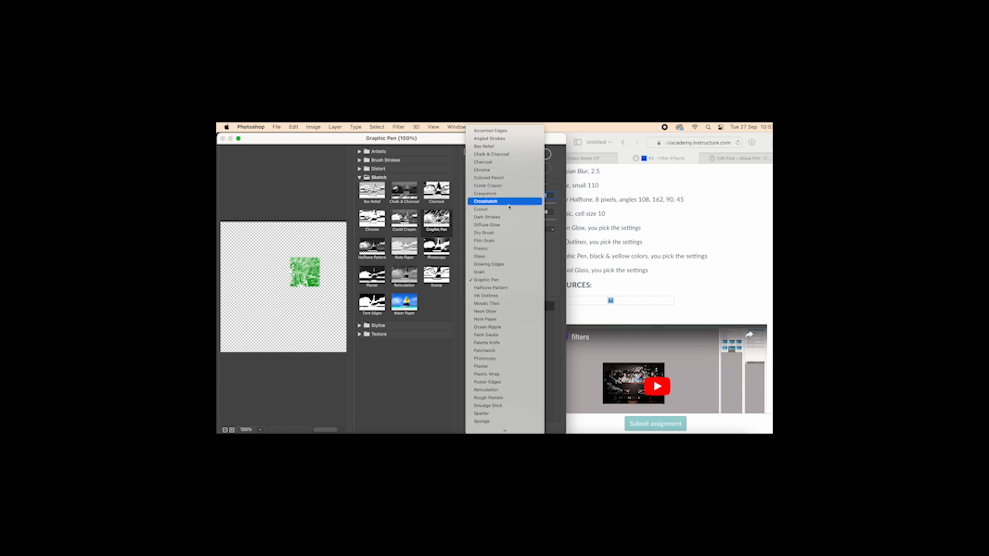
{"action": "left_click", "coordinate": [555, 256]}
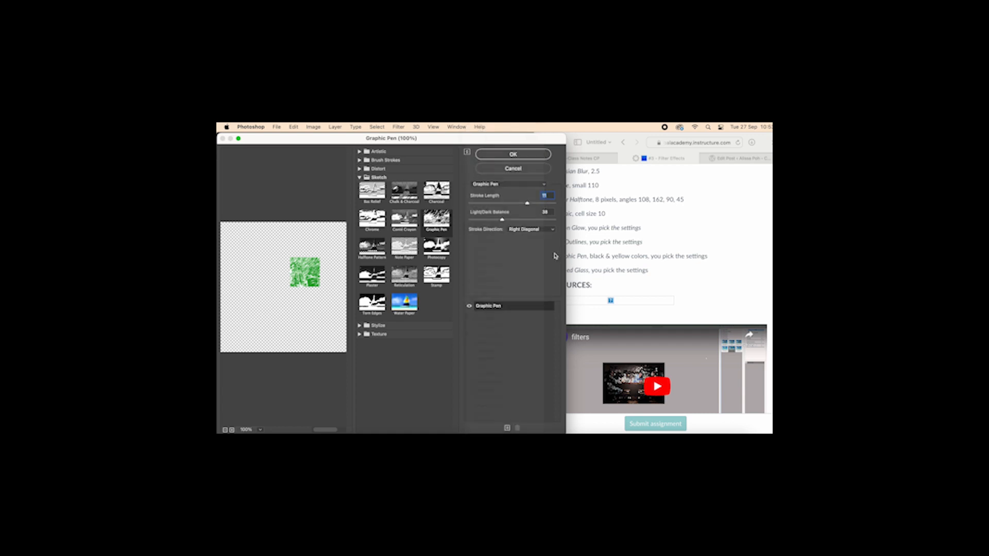
{"action": "left_click", "coordinate": [524, 154]}
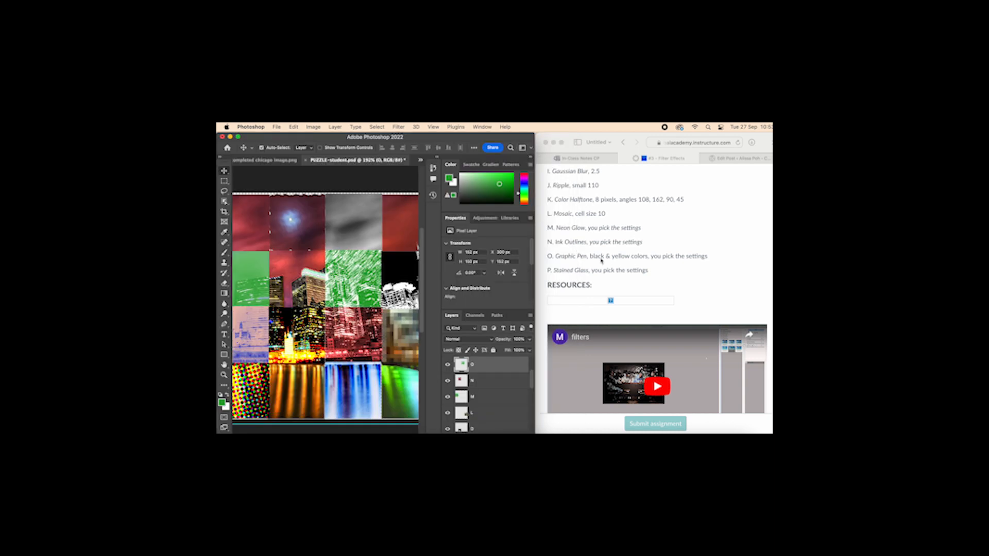
Search the commands for "stained", close the results and select layer P as the filter's target
{"action": "left_click", "coordinate": [511, 147]}
{"action": "type", "text": "stained"}
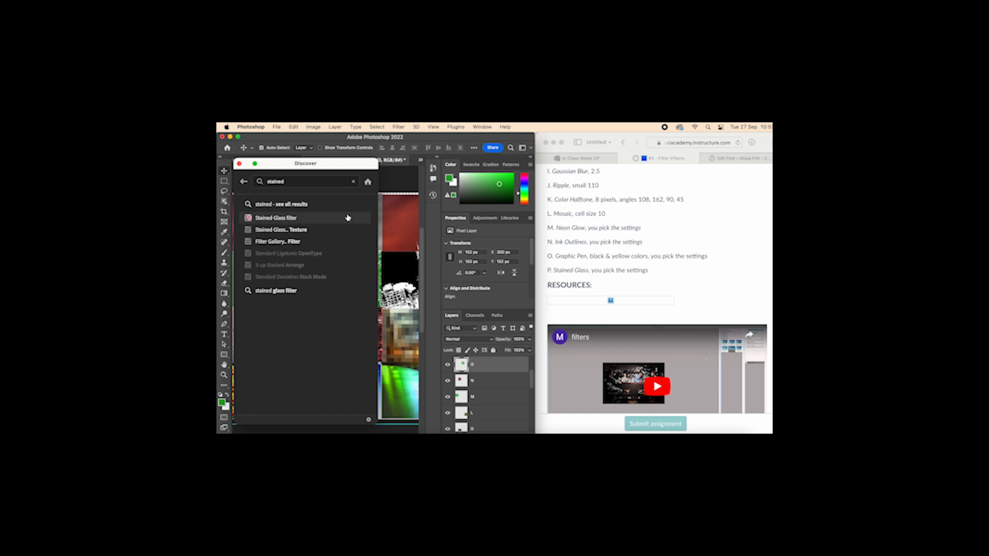
{"action": "left_click", "coordinate": [239, 164]}
{"action": "scroll", "coordinate": [497, 396], "scroll_direction": "down", "scroll_amount": 5}
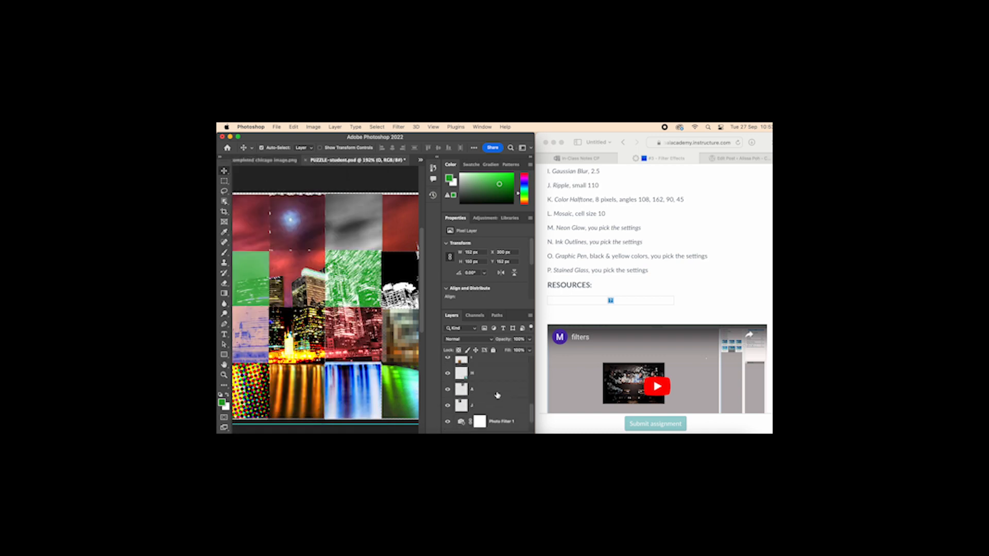
{"action": "scroll", "coordinate": [497, 395], "scroll_direction": "up", "scroll_amount": 5}
{"action": "left_click", "coordinate": [489, 380]}
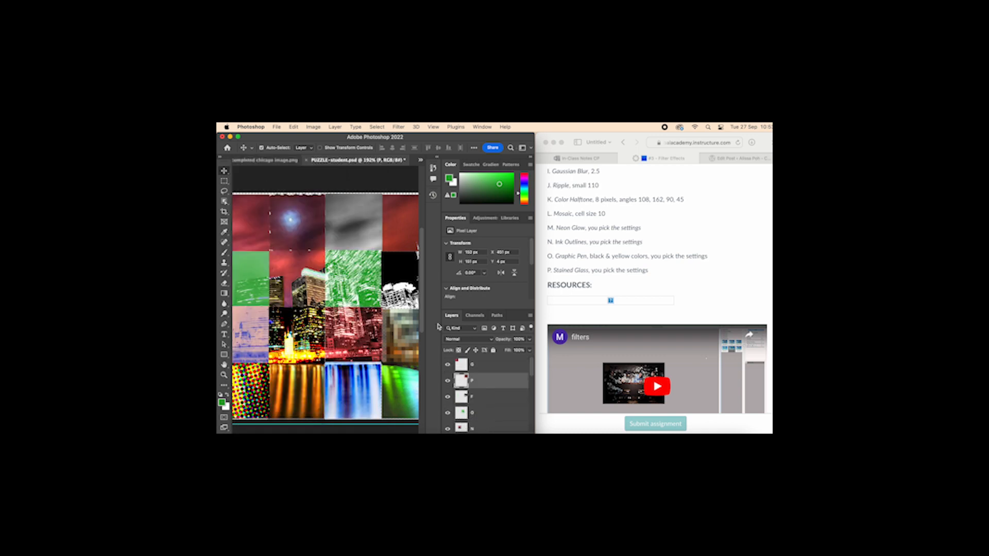
Apply the Stained Glass filter to layer P as a quick action from the "stained" search results
{"action": "left_click", "coordinate": [509, 148]}
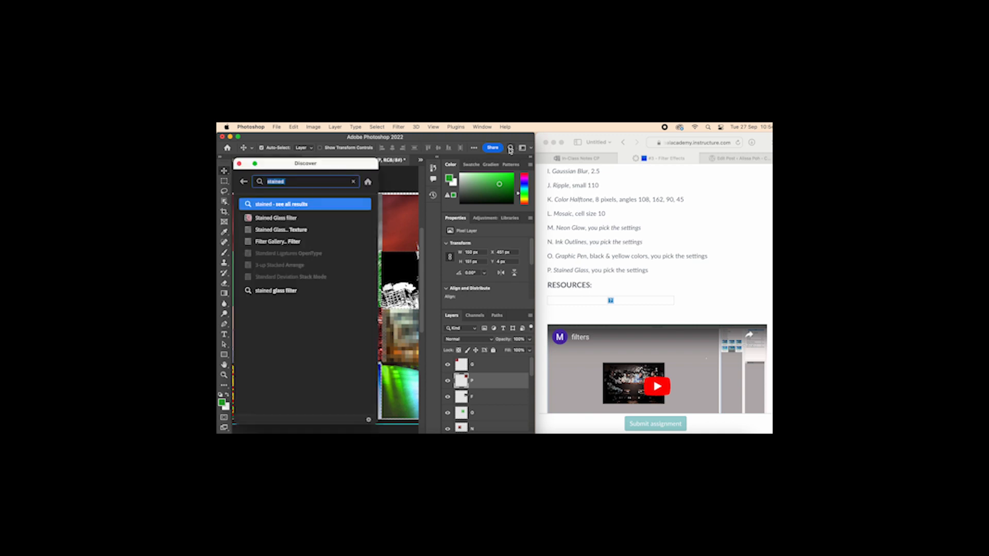
{"action": "left_click", "coordinate": [359, 218]}
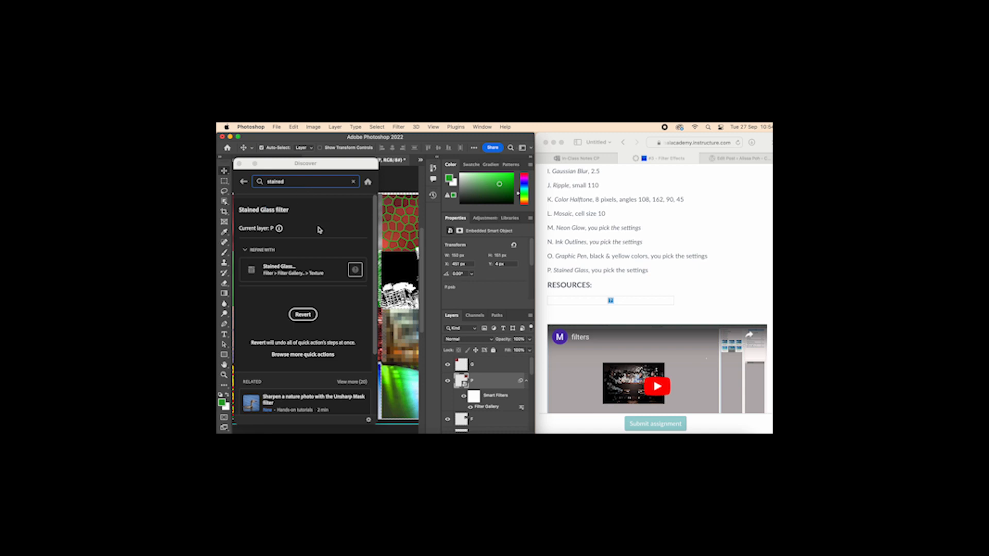
{"action": "scroll", "coordinate": [348, 268], "scroll_direction": "down", "scroll_amount": 2}
{"action": "left_click", "coordinate": [239, 164]}
Review the whole puzzle image fitted to its window and go to the submission options on the assignment page
{"action": "key", "text": "super+0"}
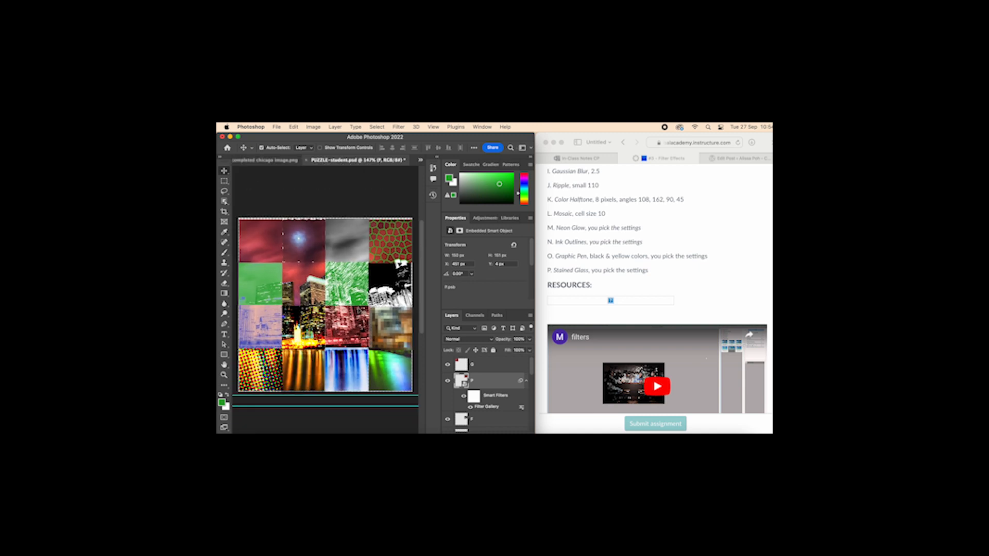
{"action": "scroll", "coordinate": [624, 311], "scroll_direction": "down", "scroll_amount": 5}
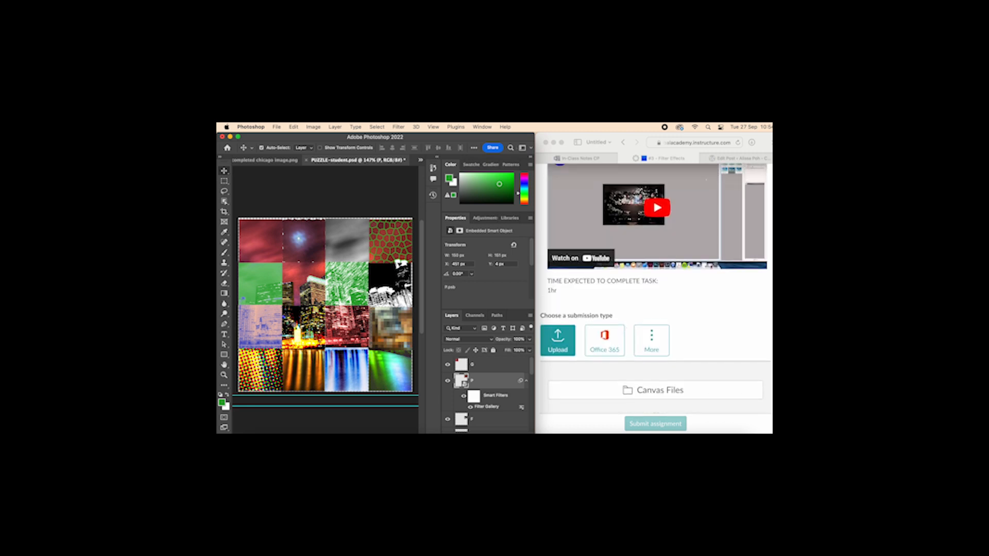